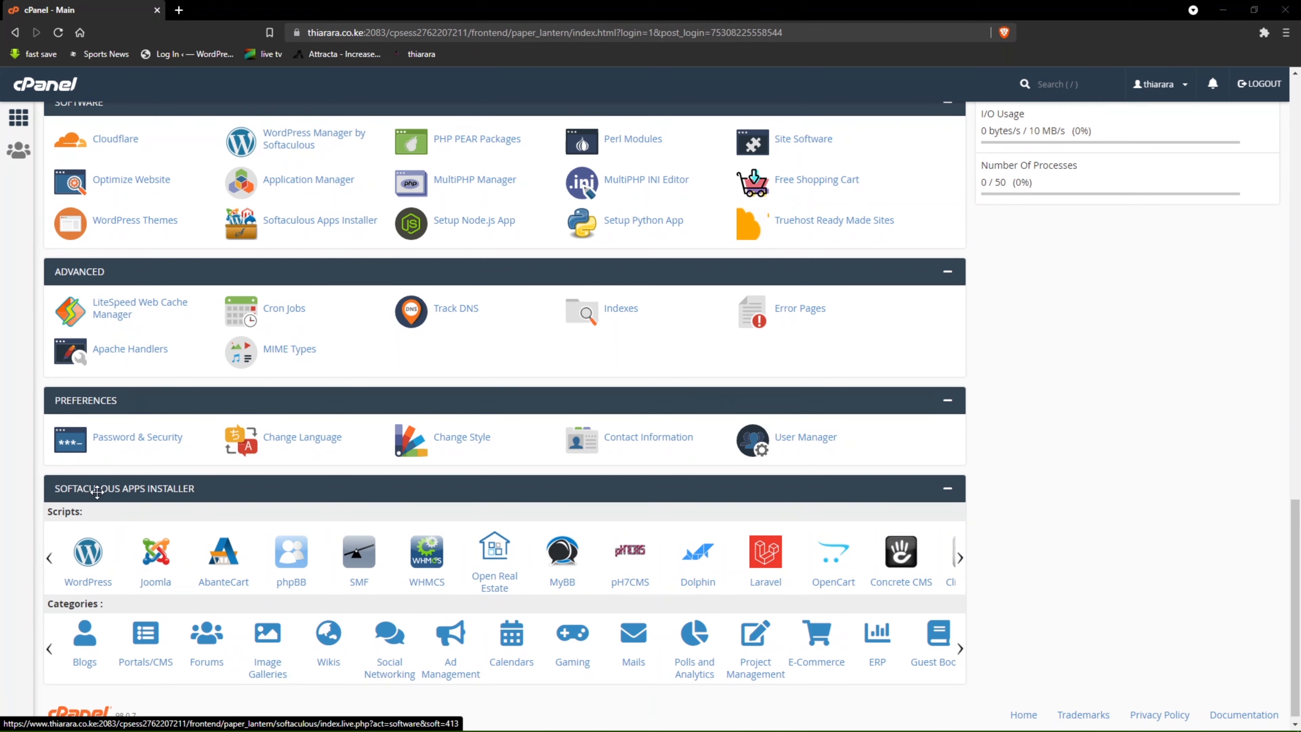
Step: Open the WordPress script from the Softaculous Apps Installer section
scroll(136, 535, "up", 3)
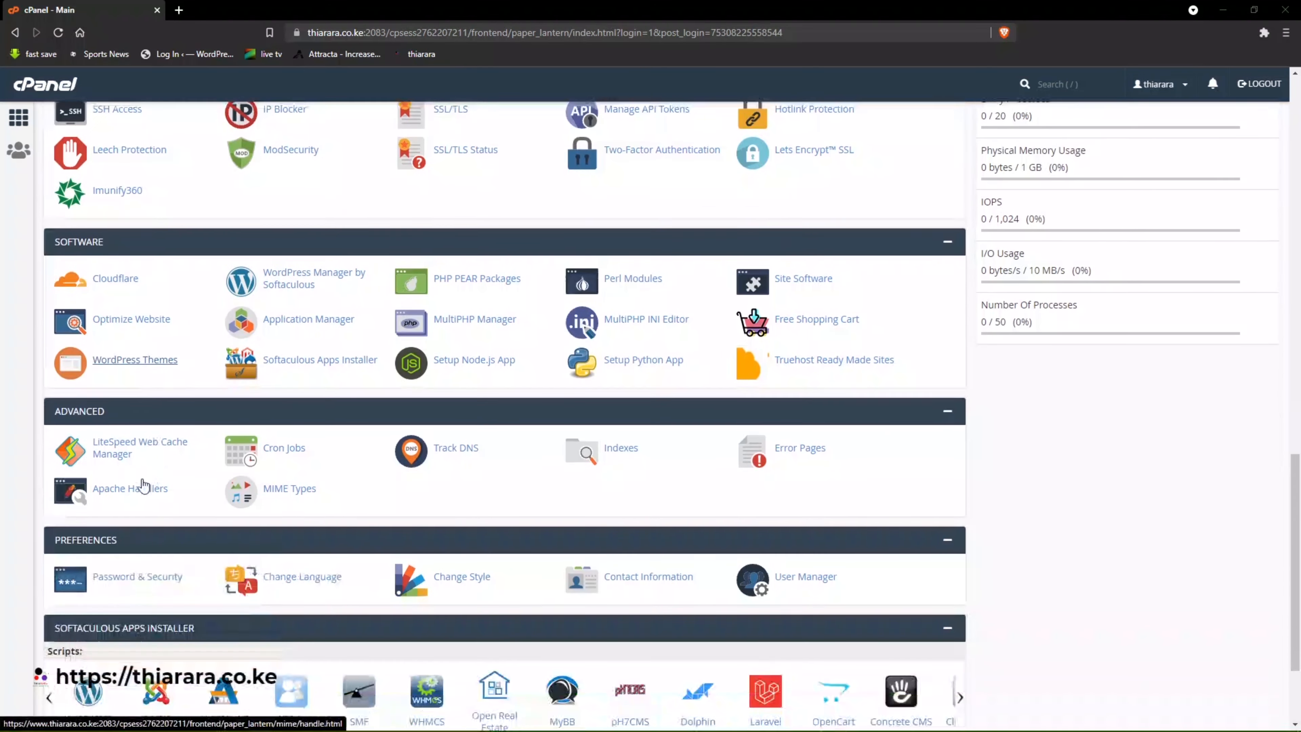
scroll(41, 495, "down", 3)
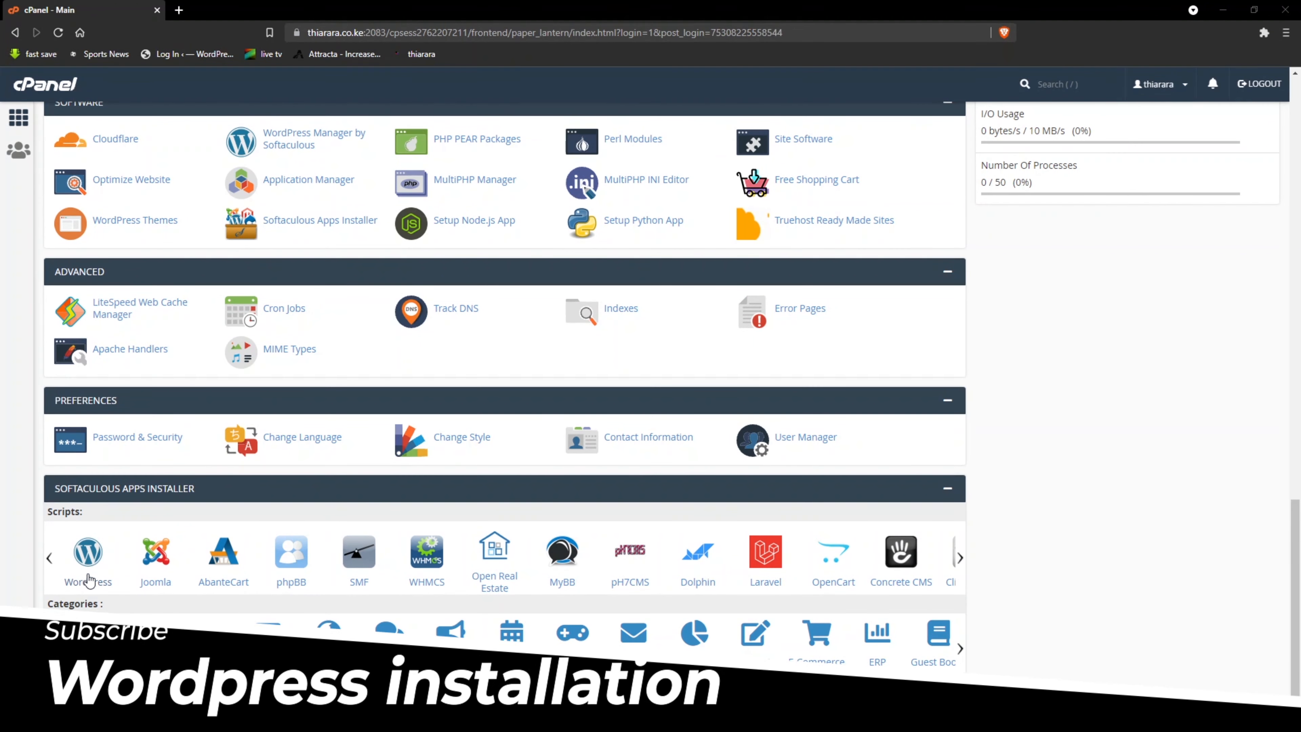
left_click(93, 558)
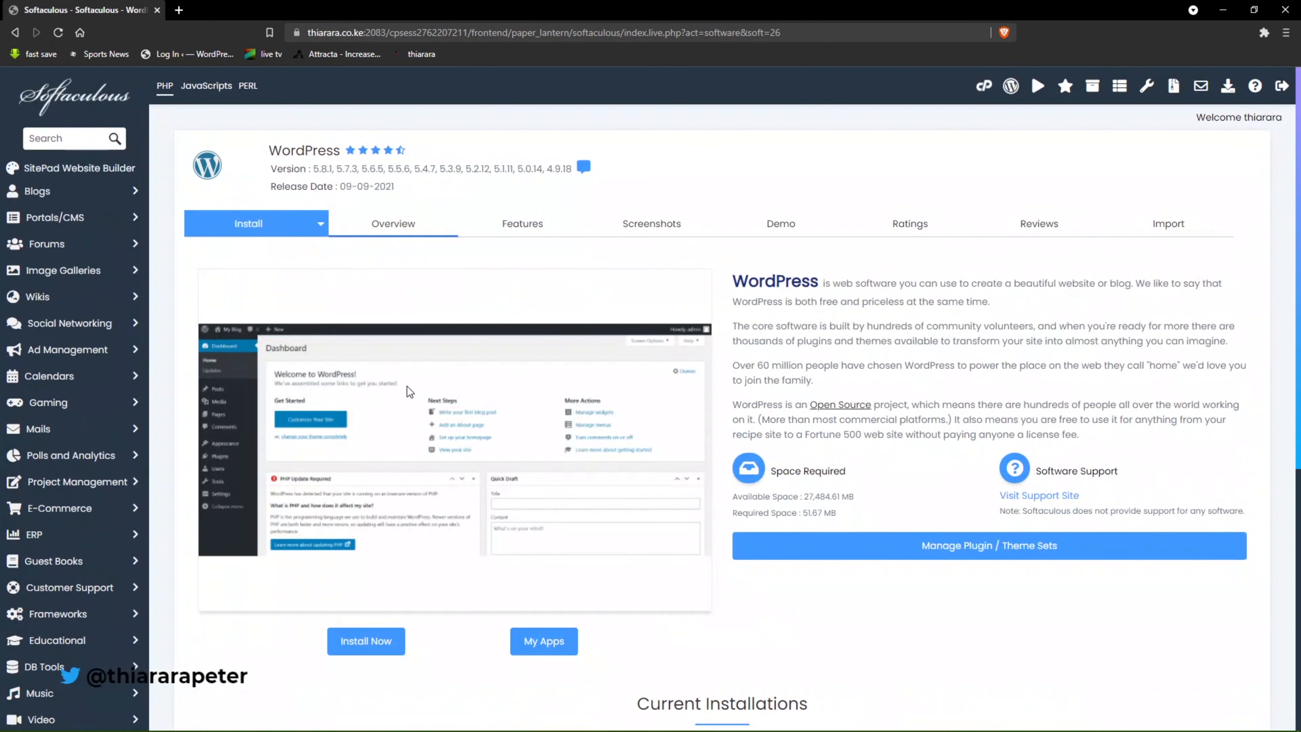
Step: Review the current WordPress installations and open the form for a new installation
scroll(782, 471, "down", 3)
scroll(430, 295, "up", 1)
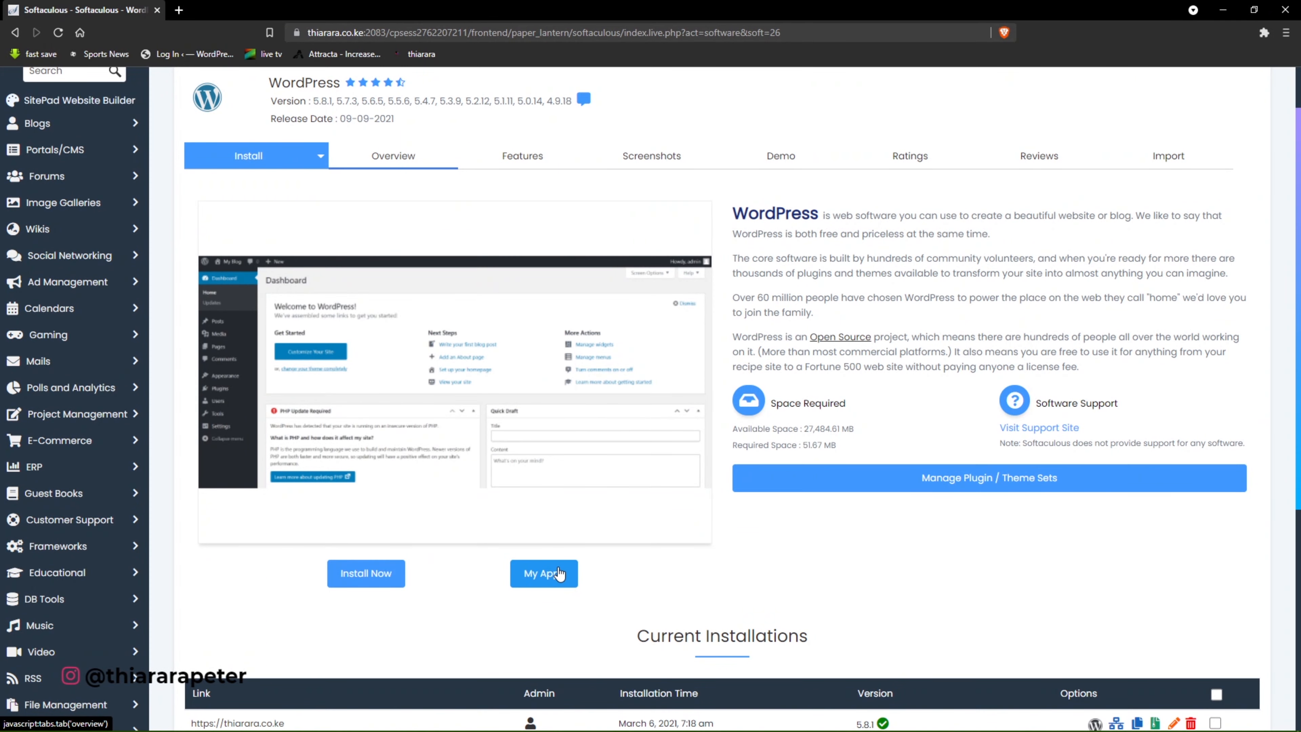
scroll(556, 567, "down", 3)
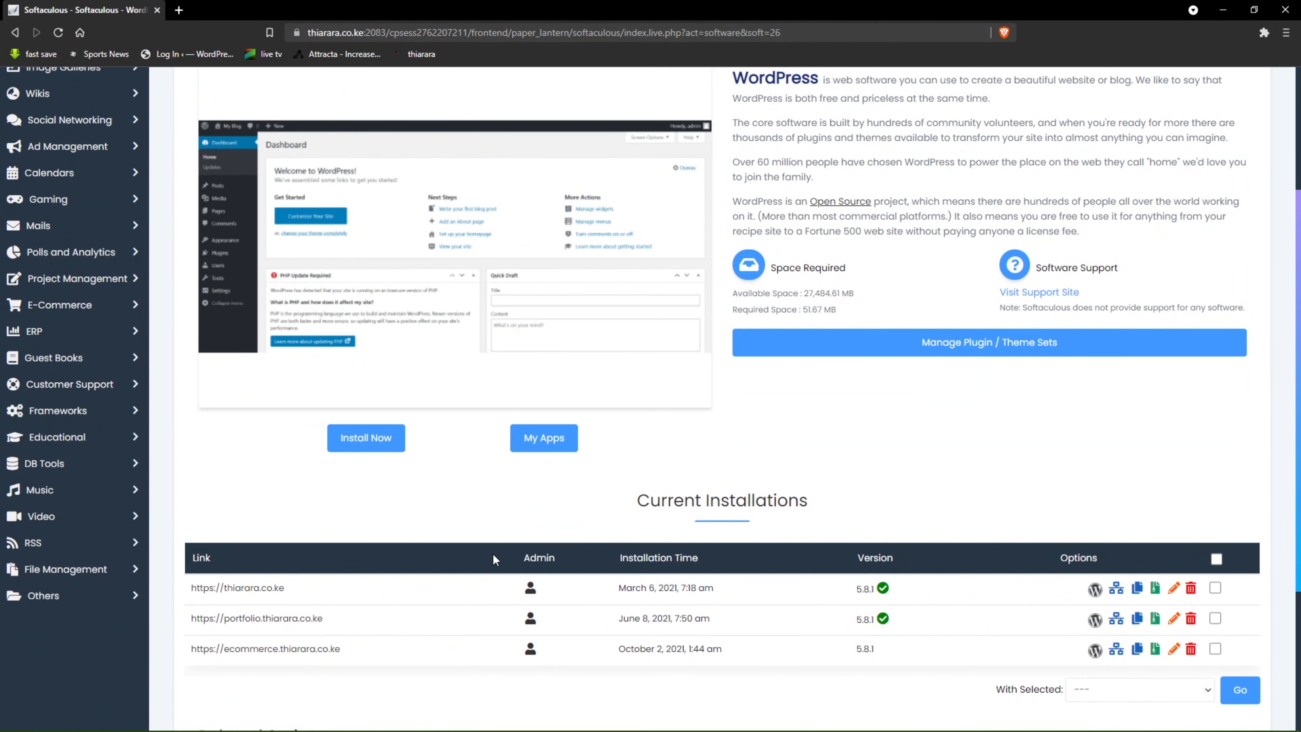
scroll(367, 575, "down", 3)
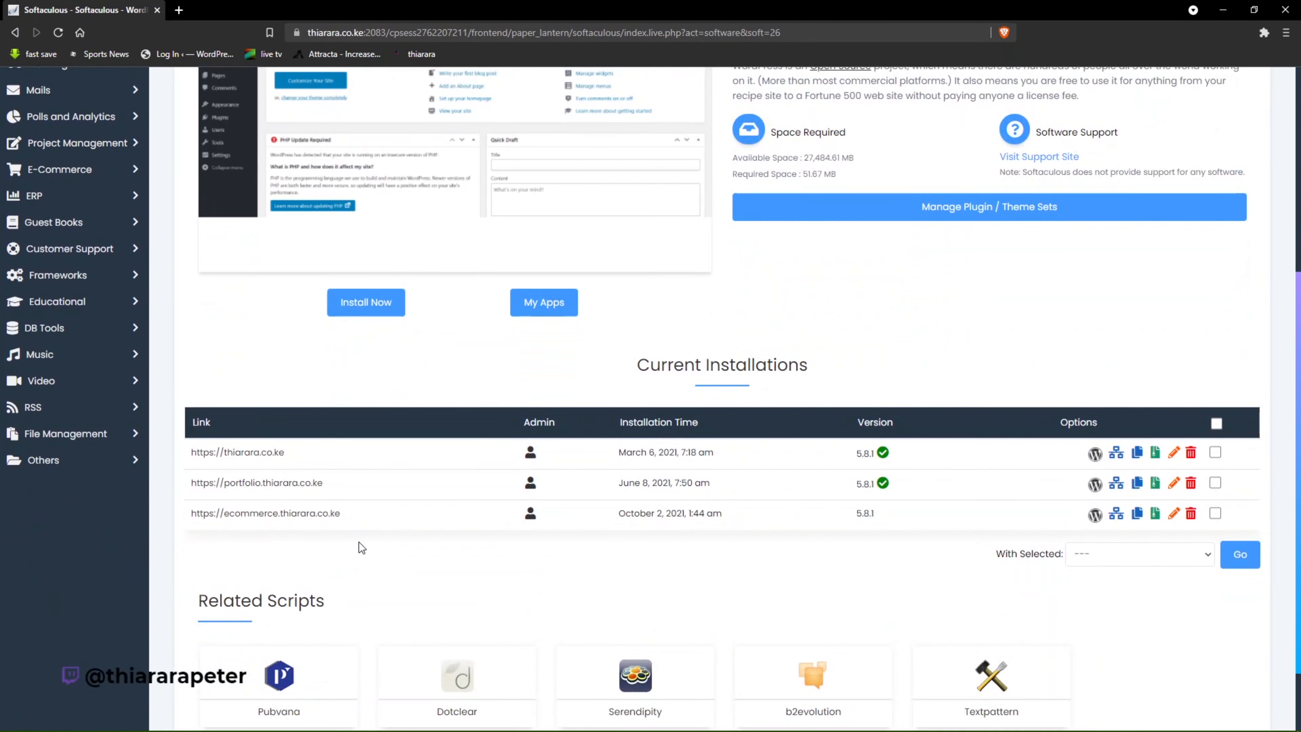
left_click_drag(358, 542, 198, 451)
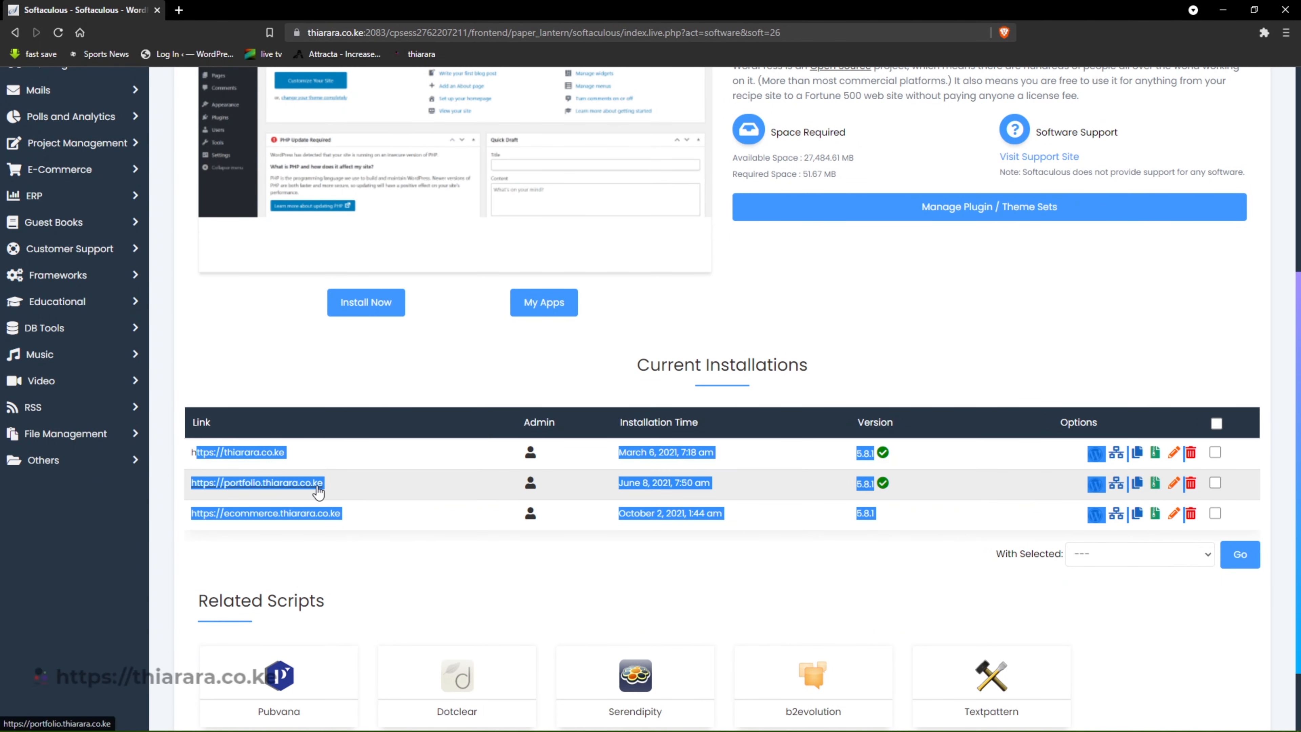
left_click(302, 533)
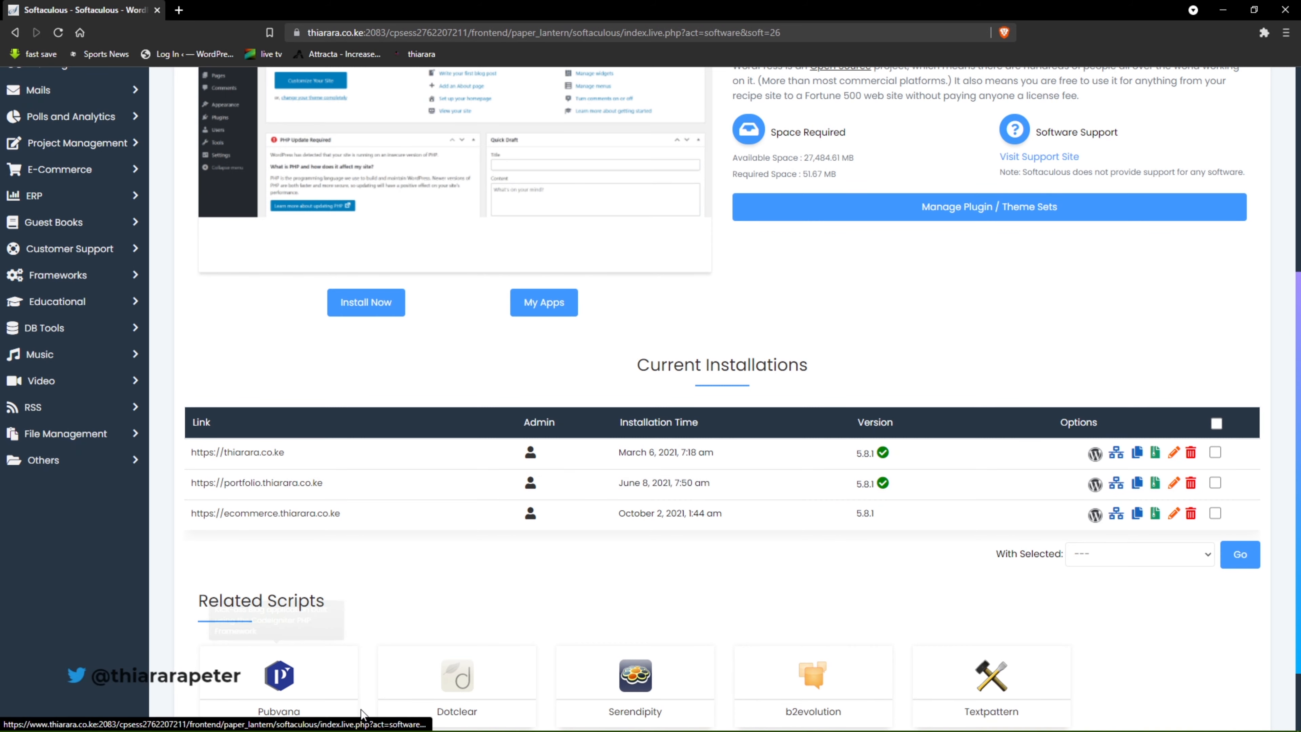
scroll(363, 687, "up", 4)
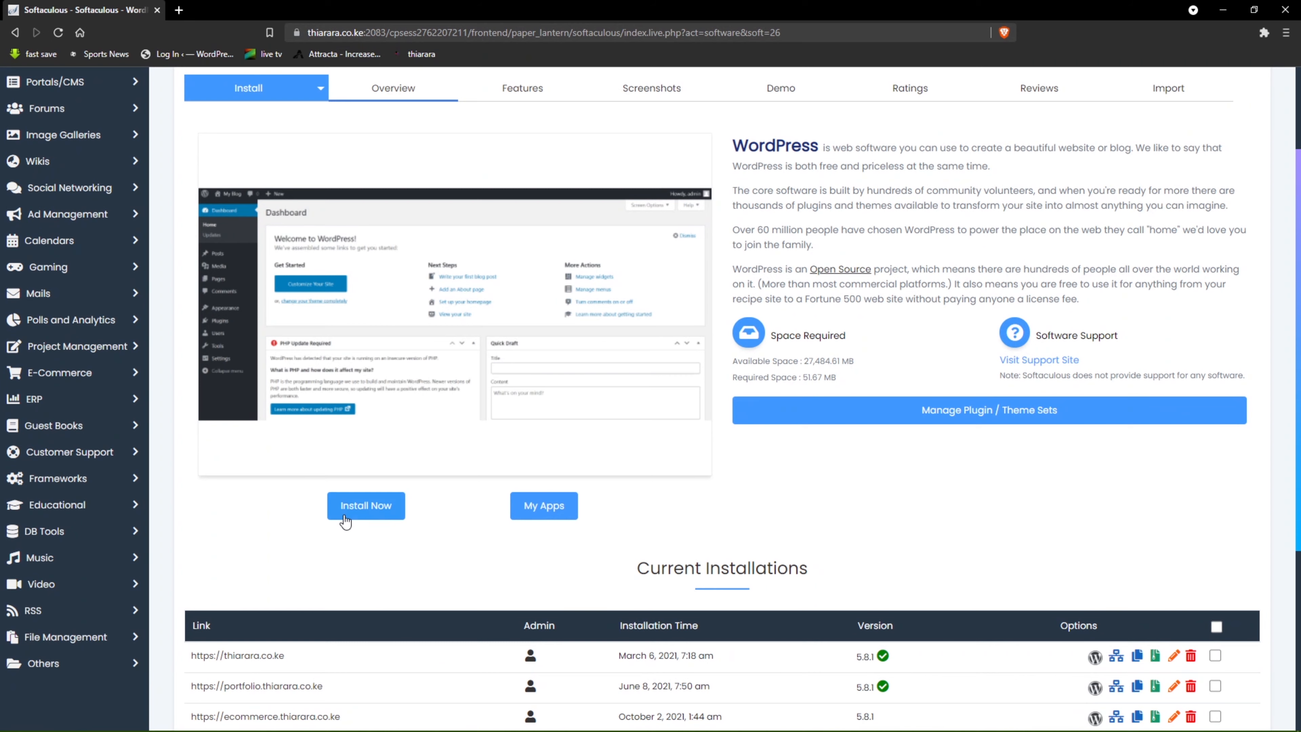
left_click(357, 509)
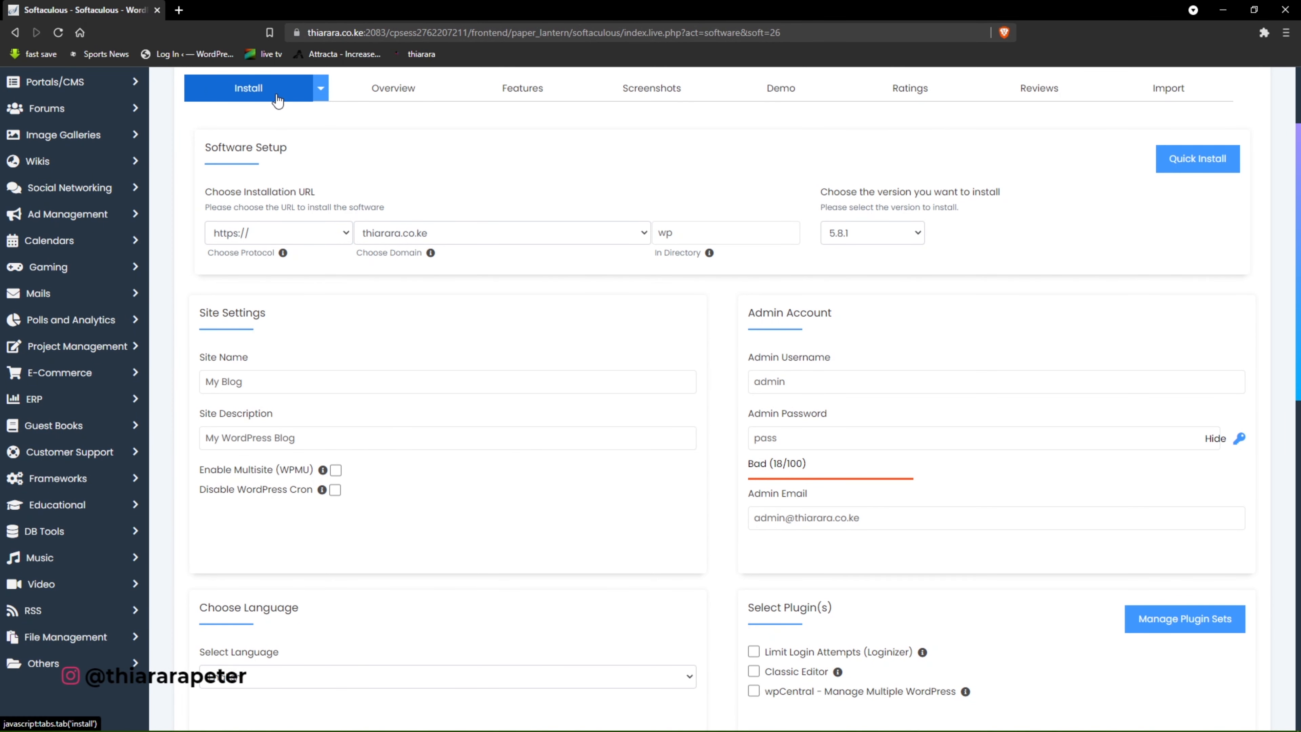
Step: Load thiarara.co.ke in a new browser tab to check its URL protocol, and return to the installation form
left_click(266, 233)
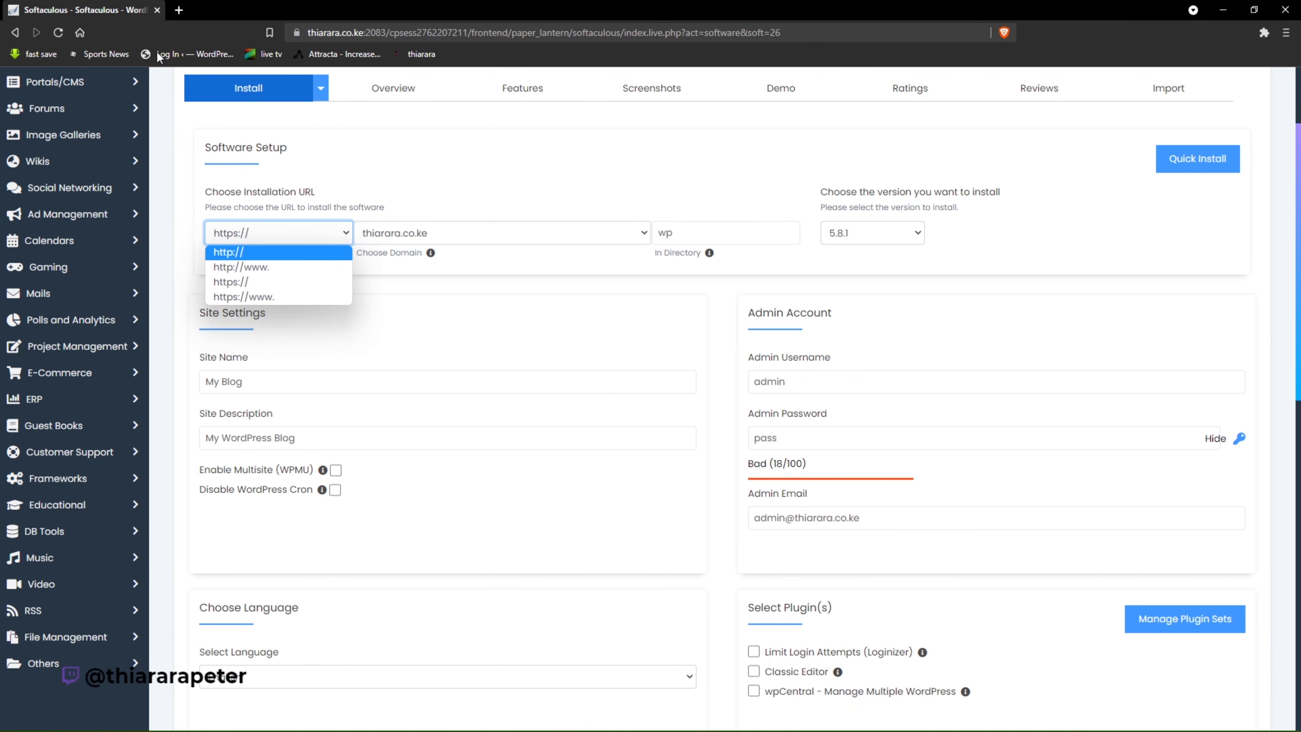
left_click(178, 10)
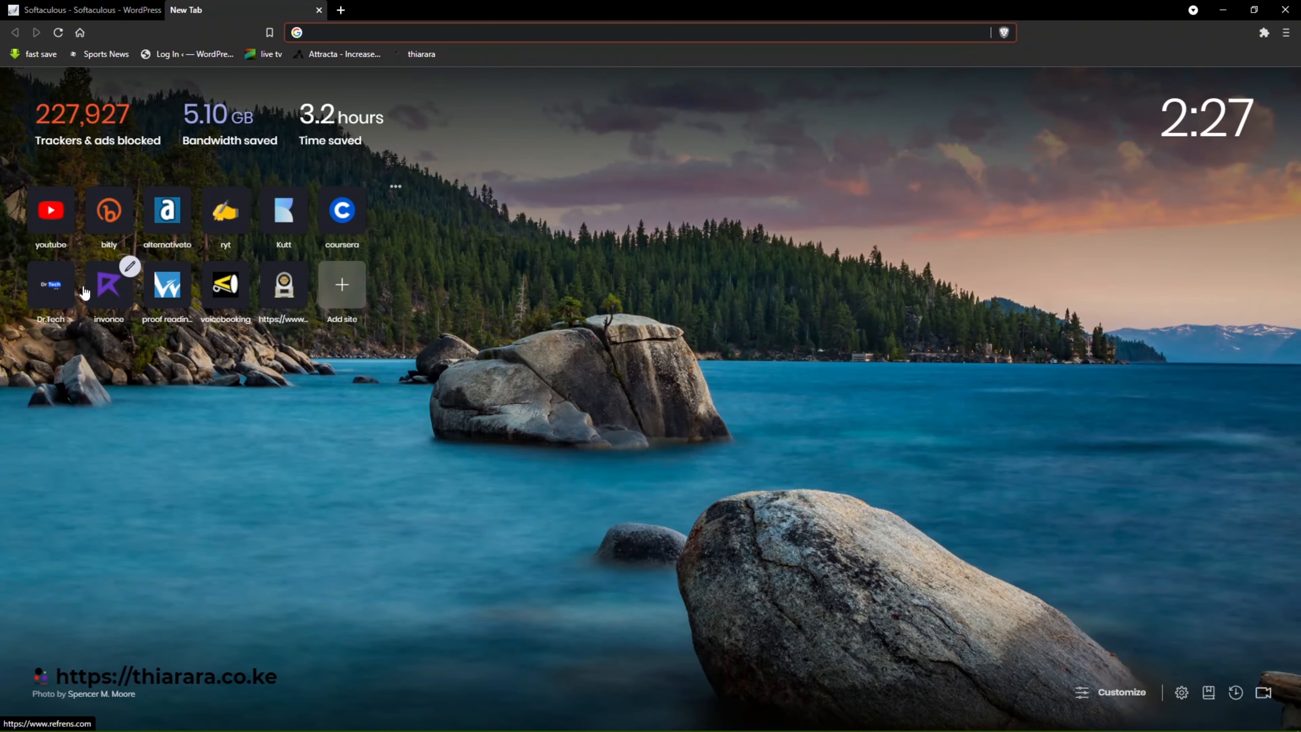
type("thiarara.co.ke")
key("Return")
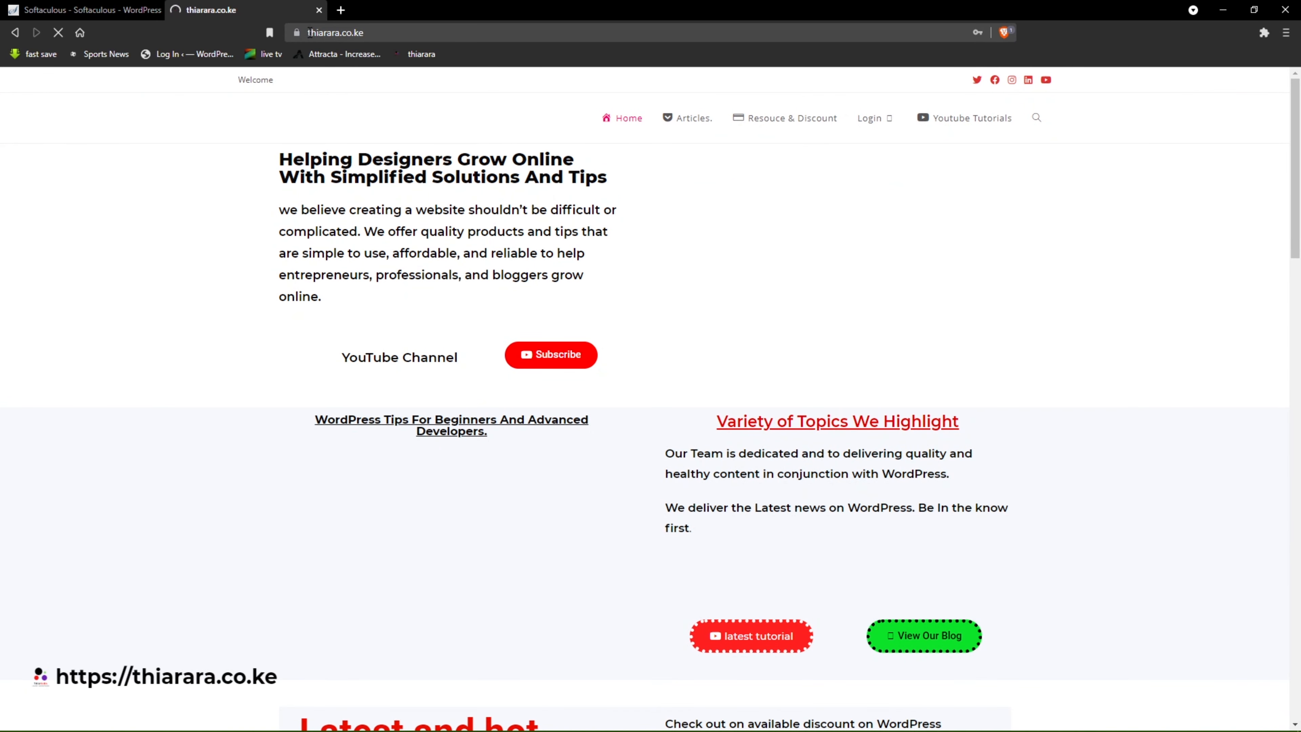
left_click(348, 36)
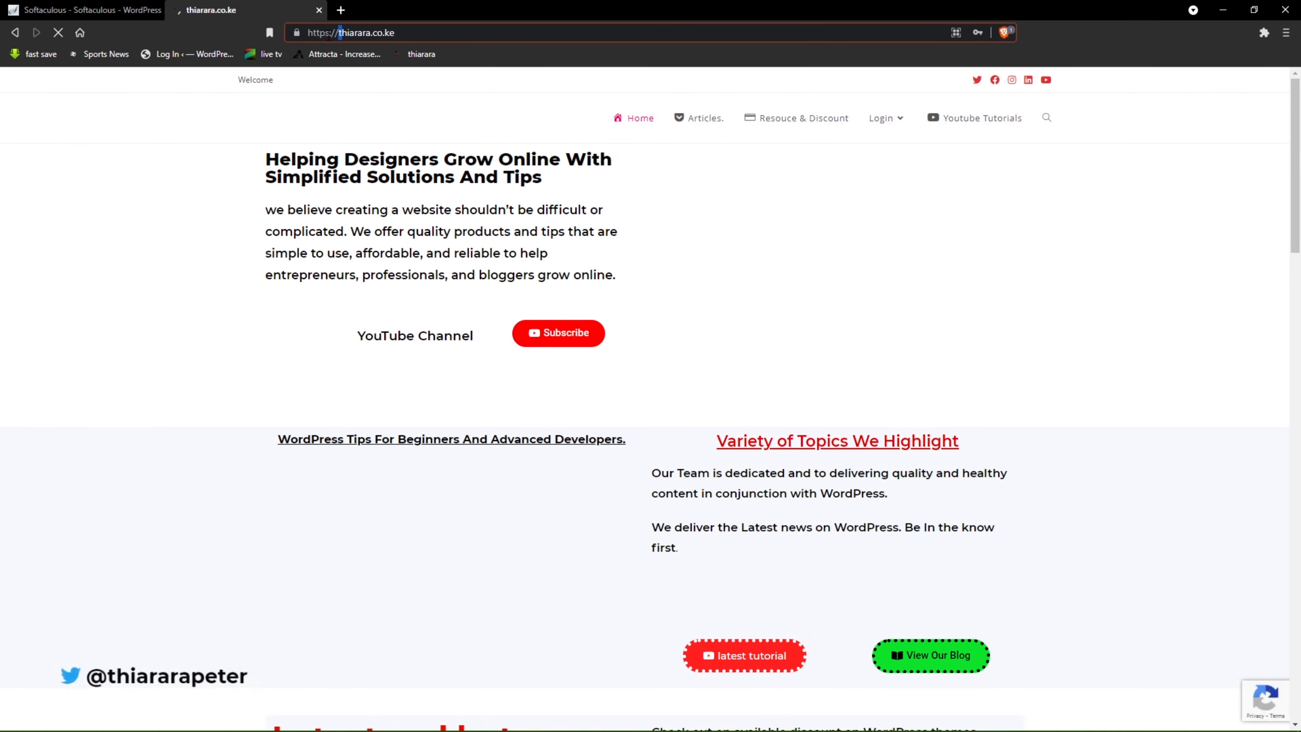
left_click(87, 8)
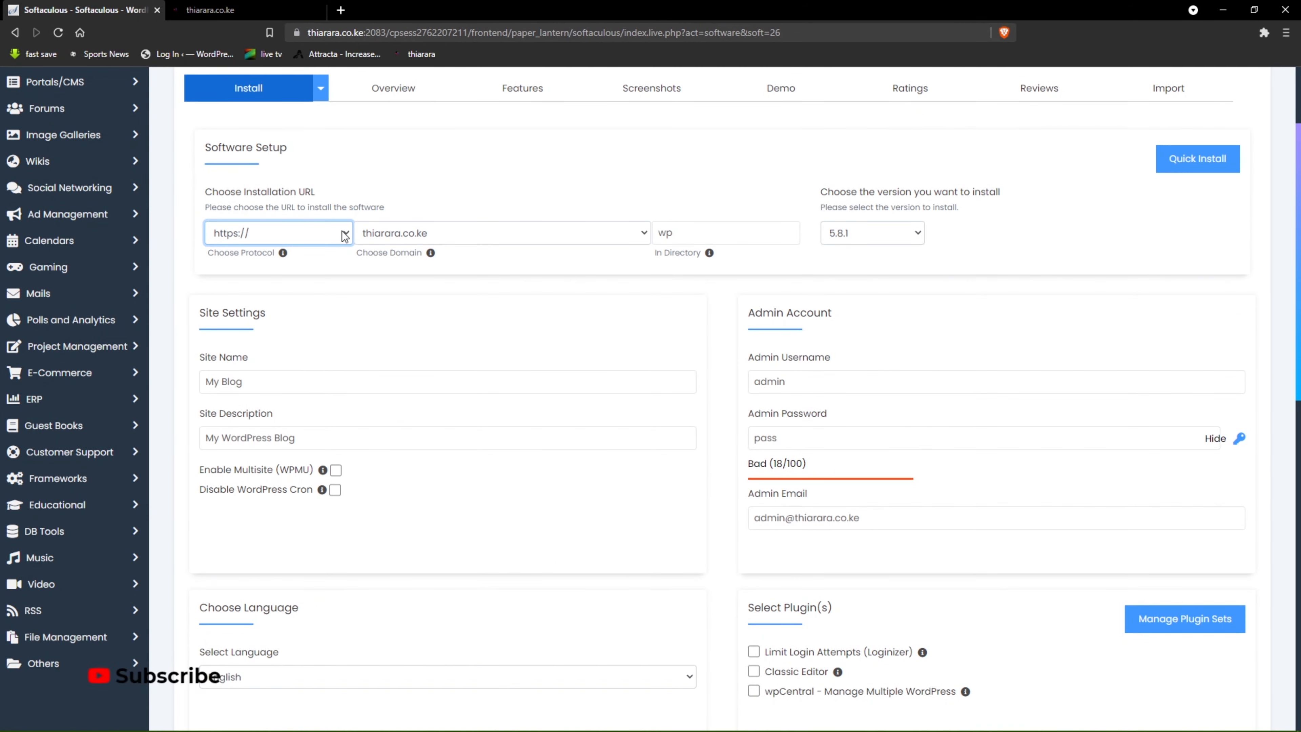
left_click(251, 232)
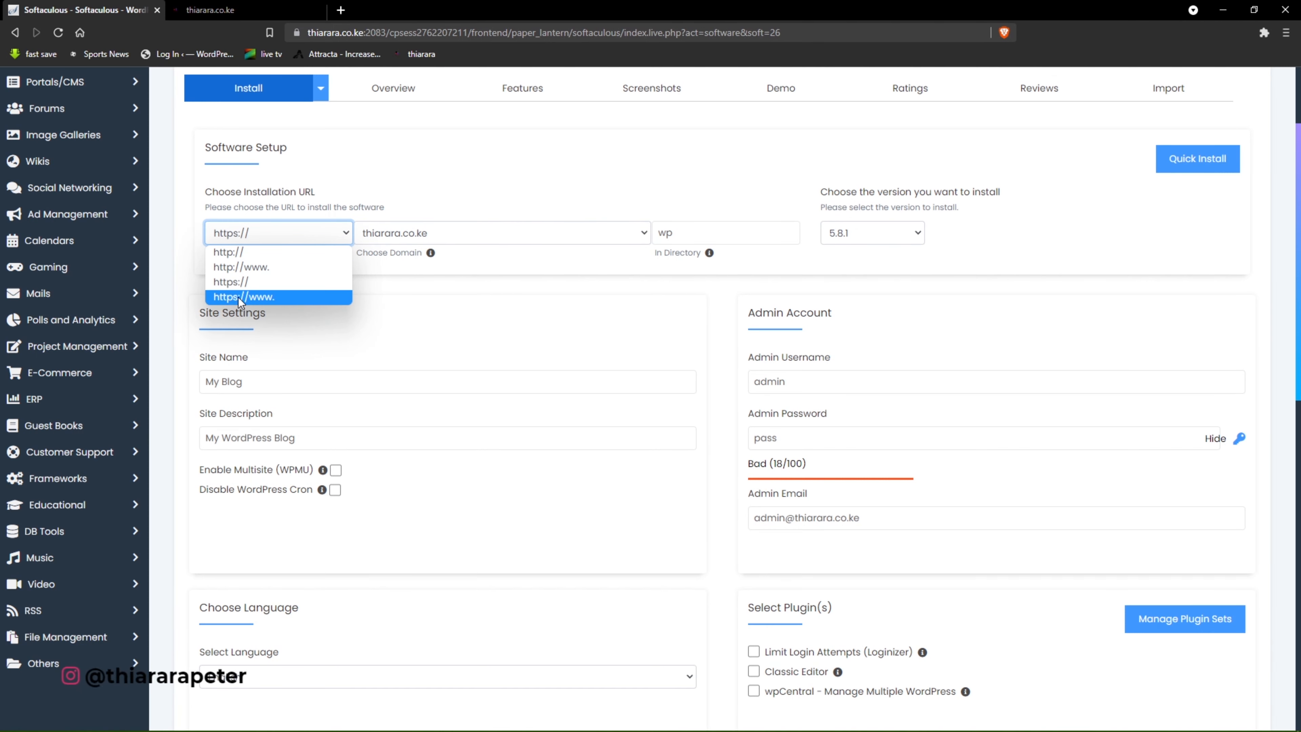
left_click(279, 301)
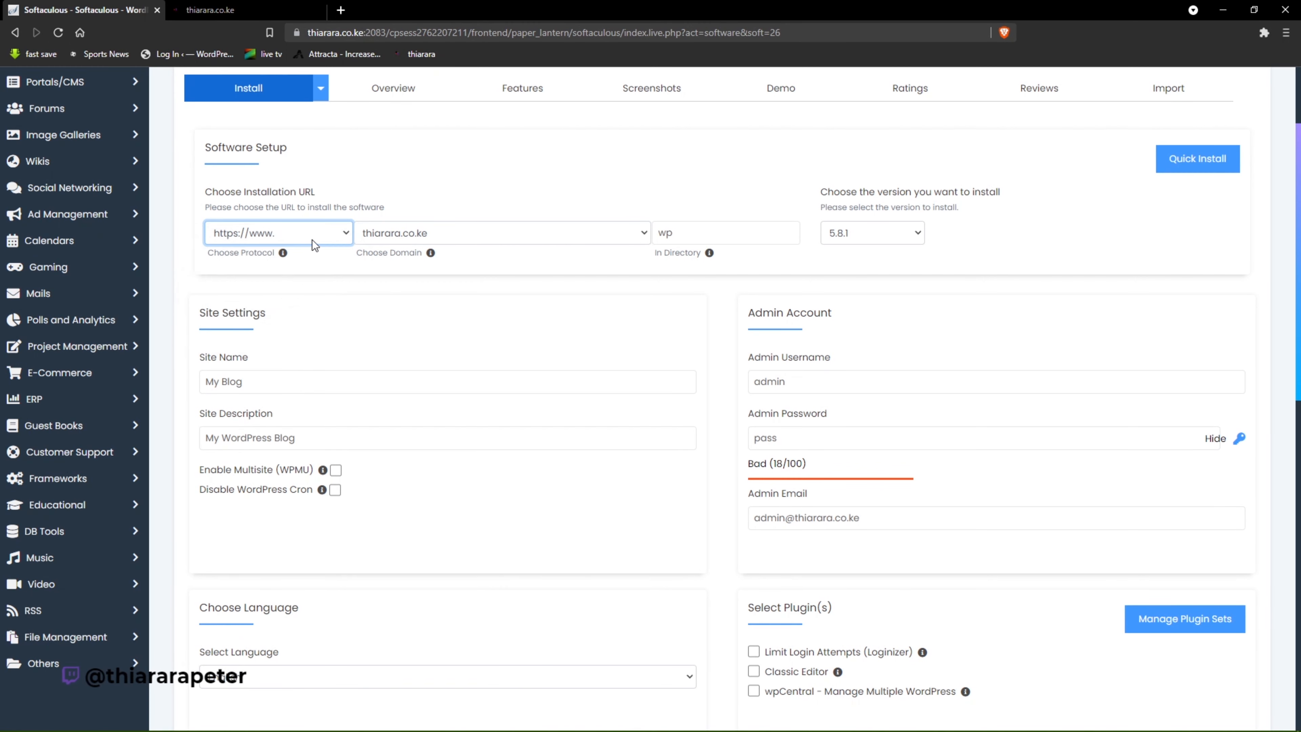
left_click(312, 240)
left_click(280, 296)
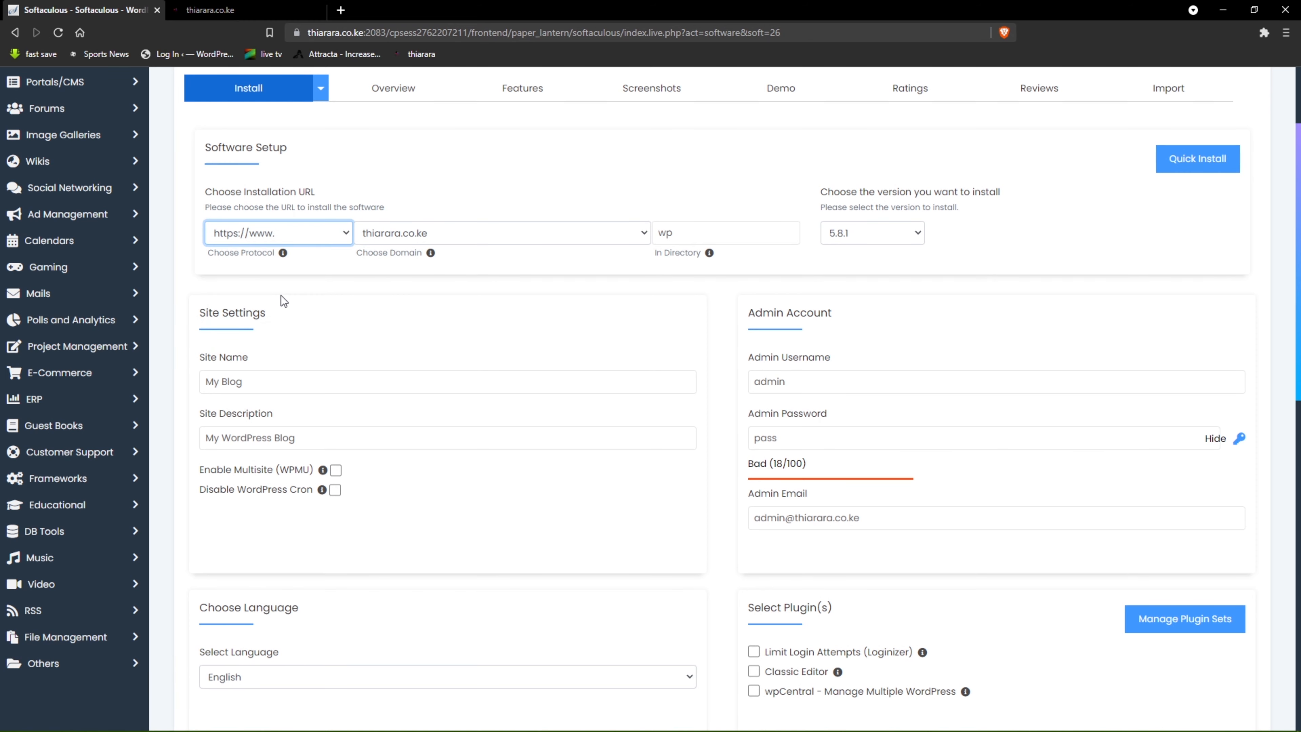
left_click(442, 234)
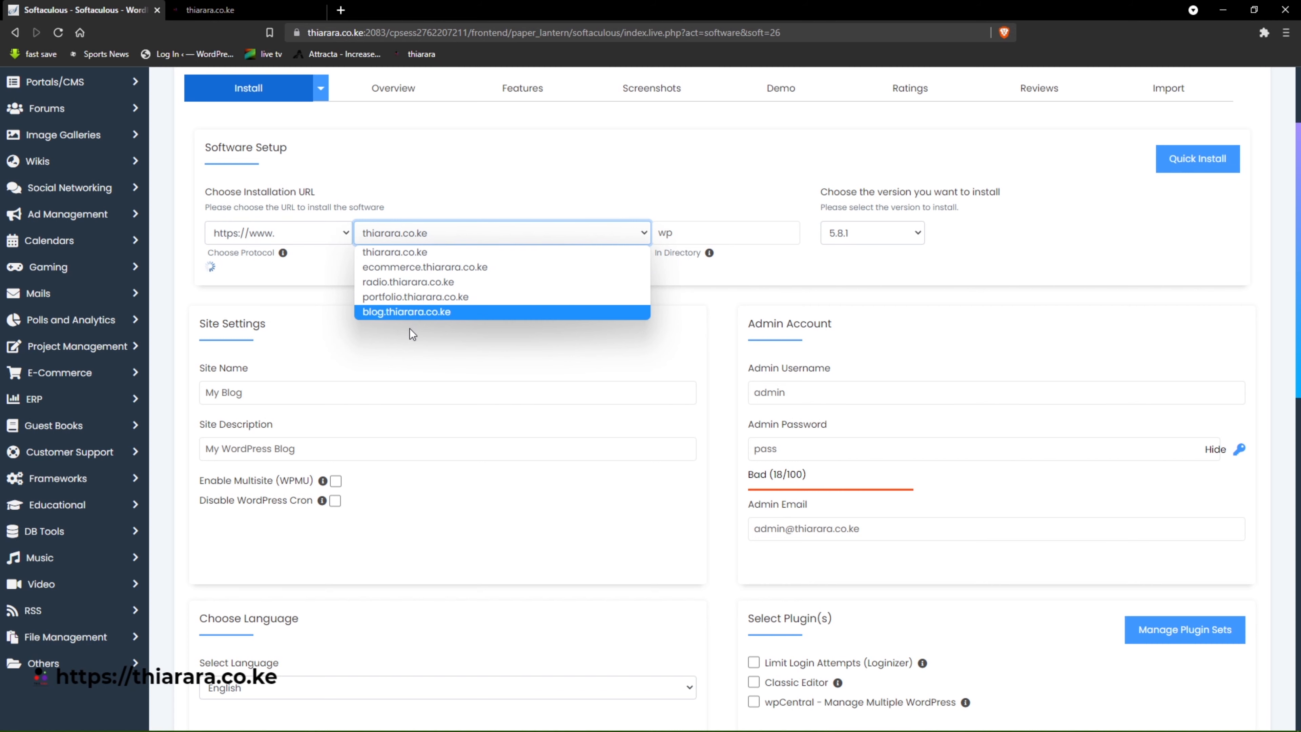
left_click(401, 284)
Step: Clear the installation directory and keep 5.8.1 as the WordPress version after checking the available versions
double_click(665, 233)
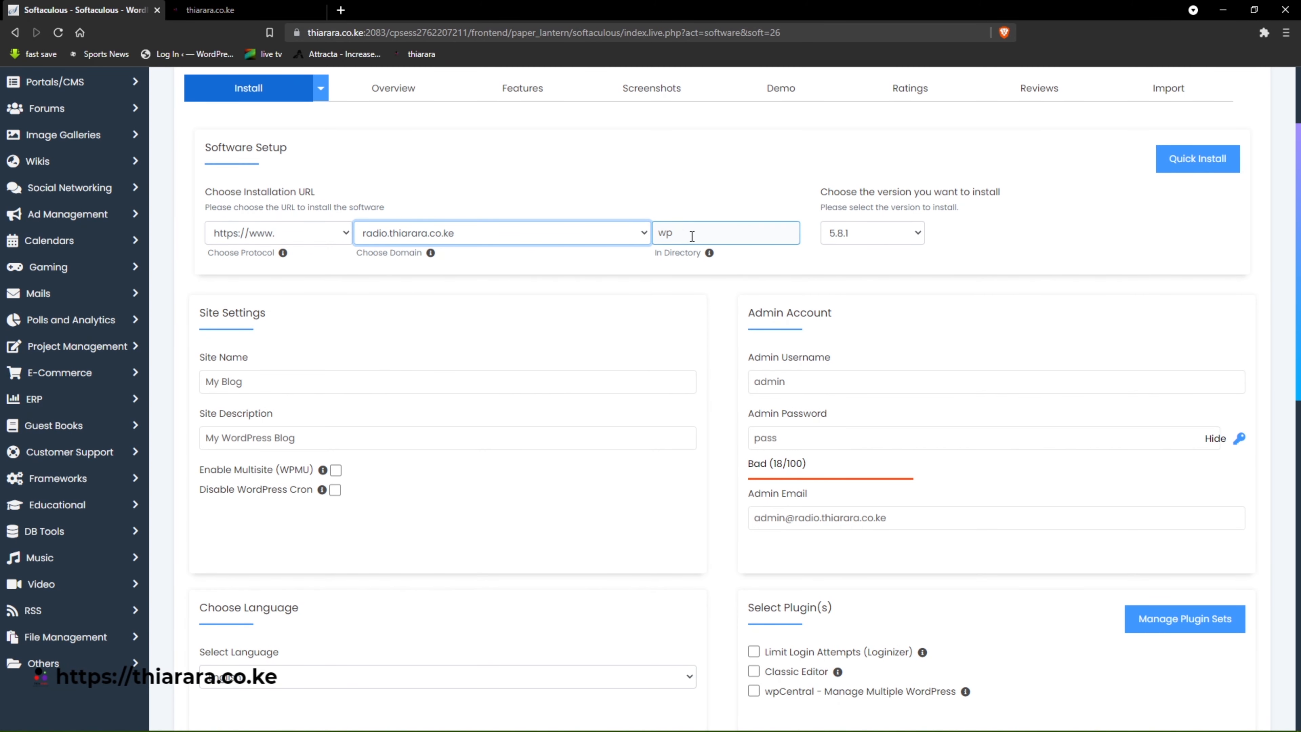
key("BackSpace")
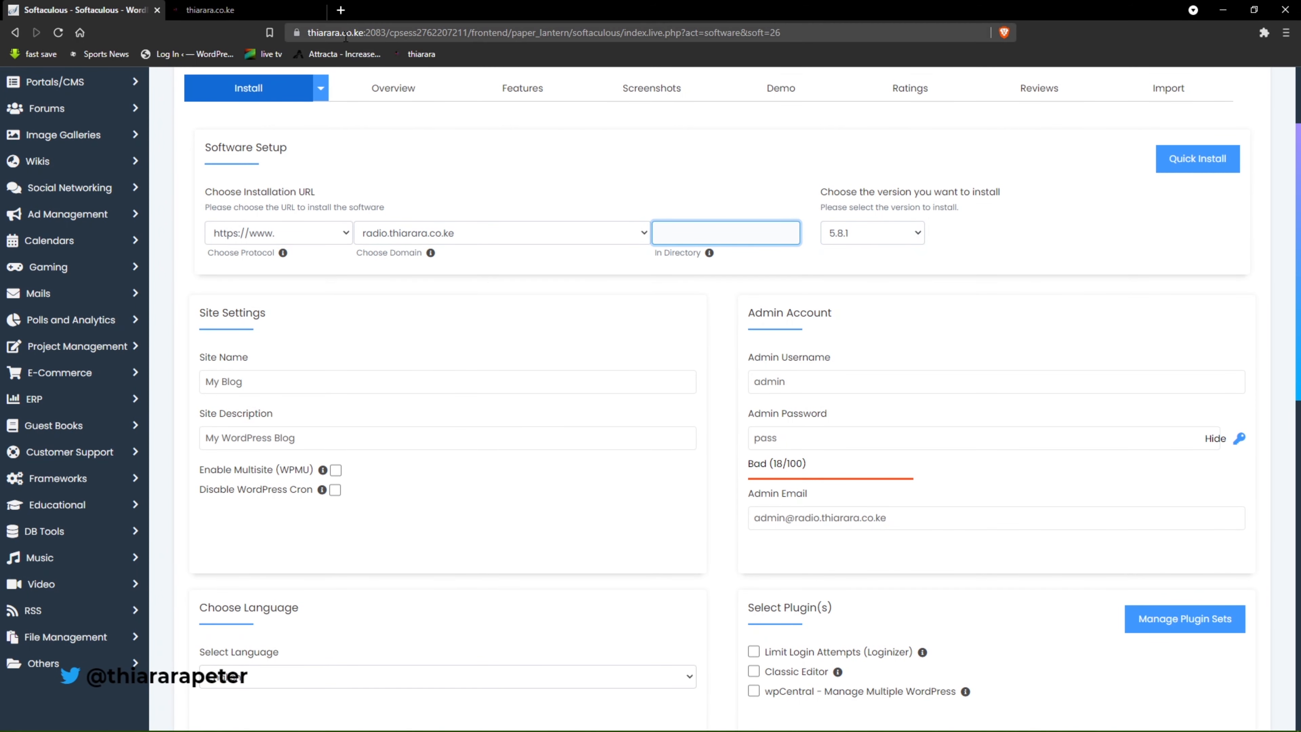
left_click(845, 236)
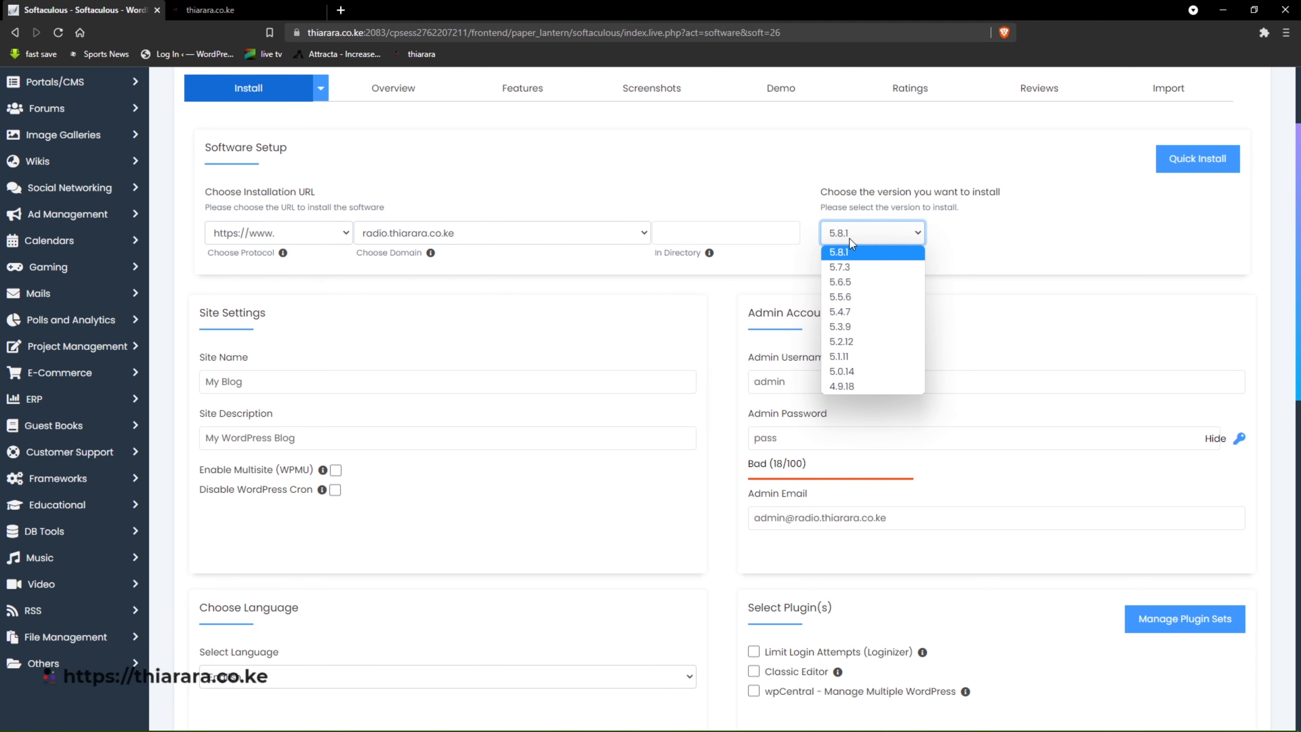
left_click(979, 239)
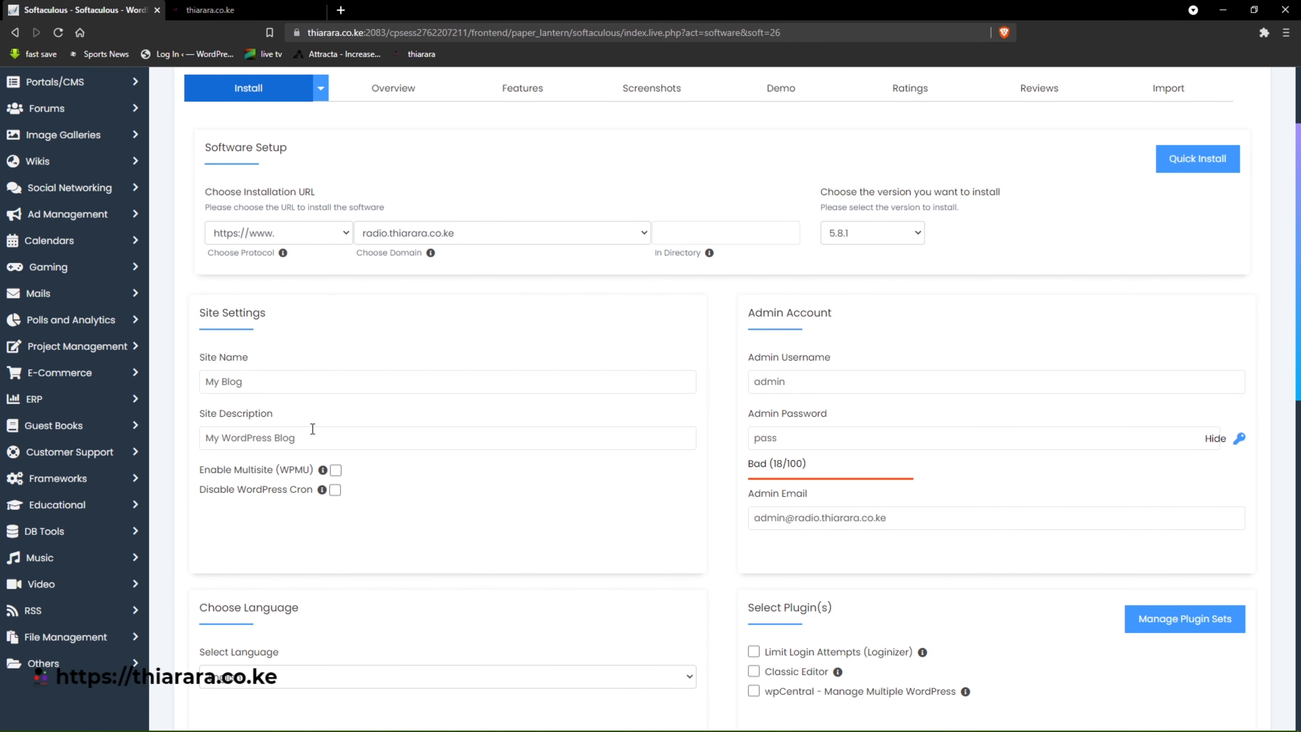
Step: Examine the site name, site description and admin username fields of the new installation
left_click(288, 433)
left_click(260, 380)
left_click_drag(260, 380, 186, 385)
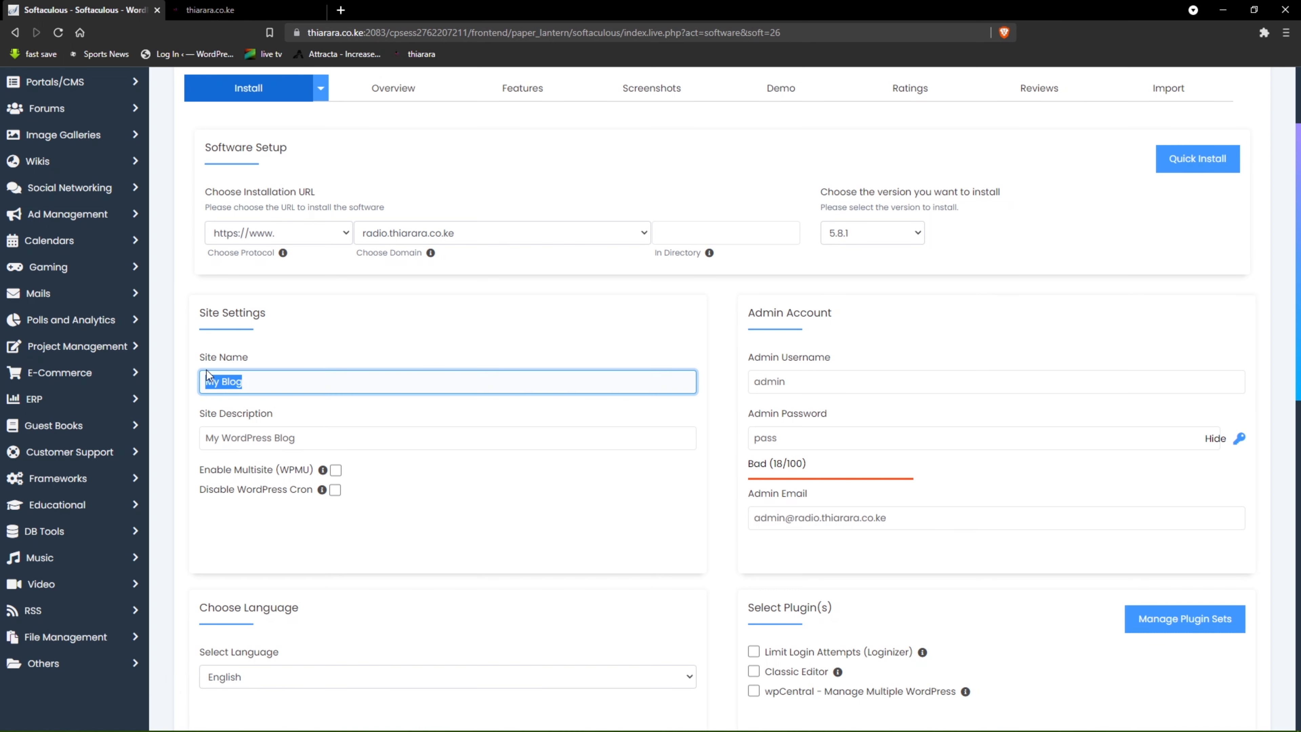
left_click(309, 437)
left_click_drag(309, 436, 197, 444)
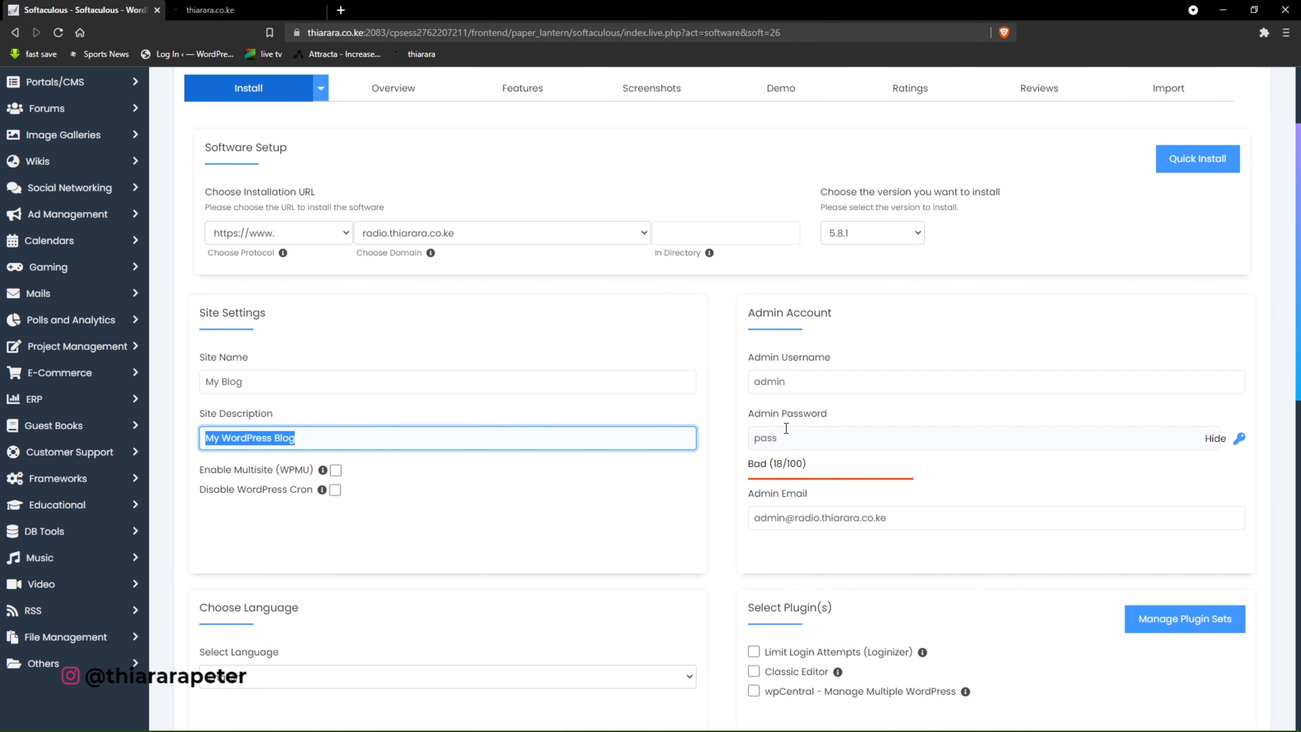
left_click(800, 382)
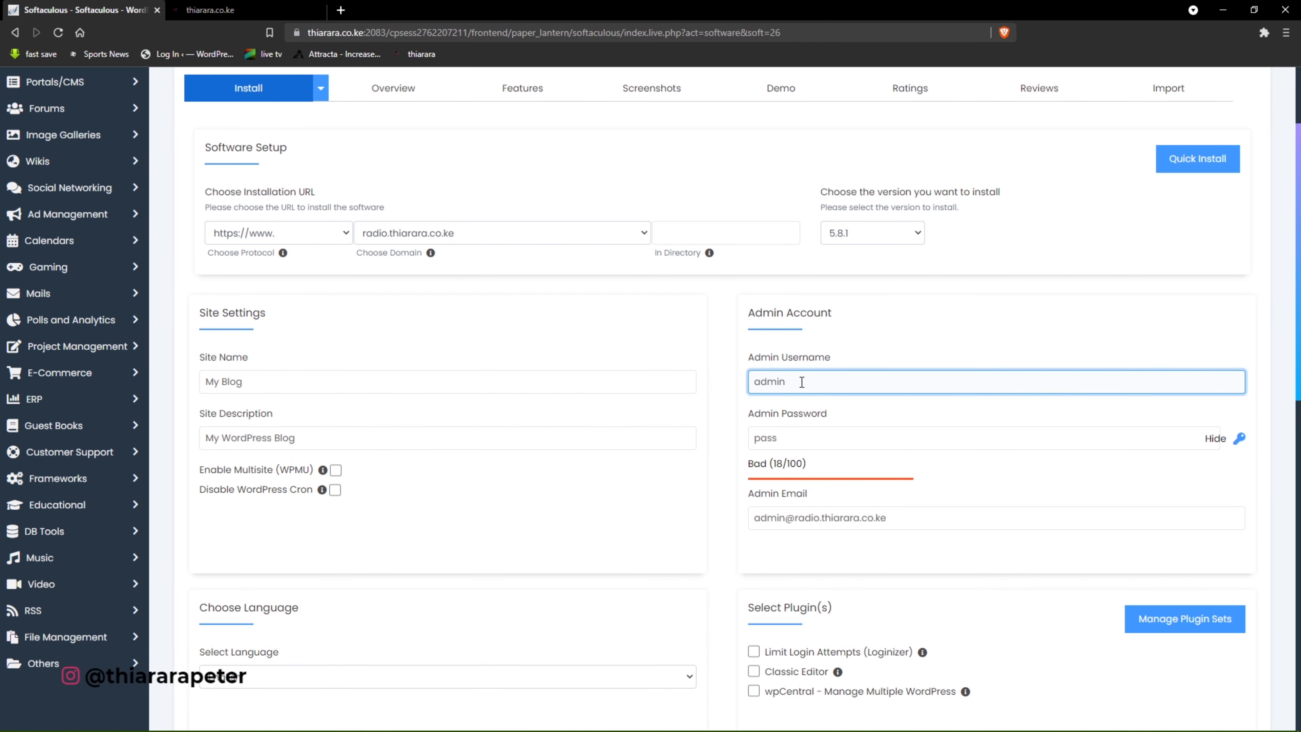
left_click_drag(834, 358, 784, 380)
Step: Generate a random admin password, hide it, and replace it with a custom admin password
left_click_drag(795, 440, 735, 449)
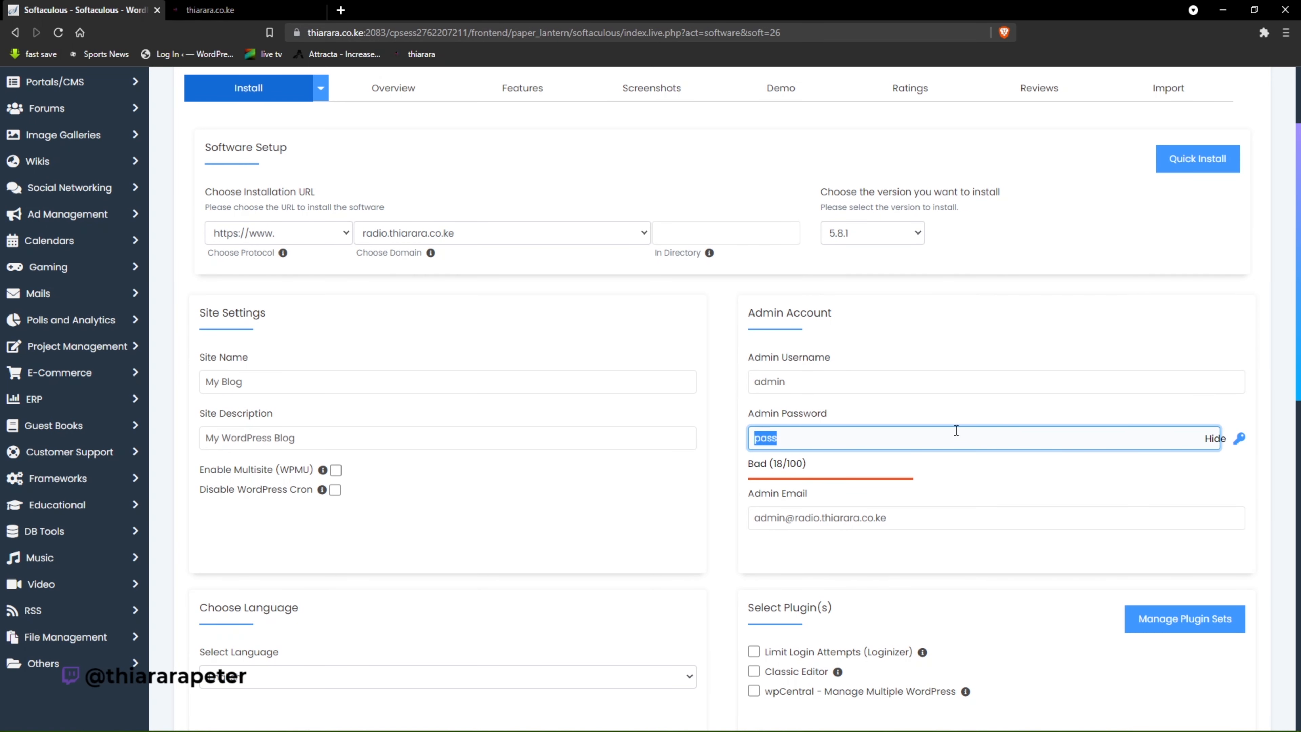
left_click(1238, 439)
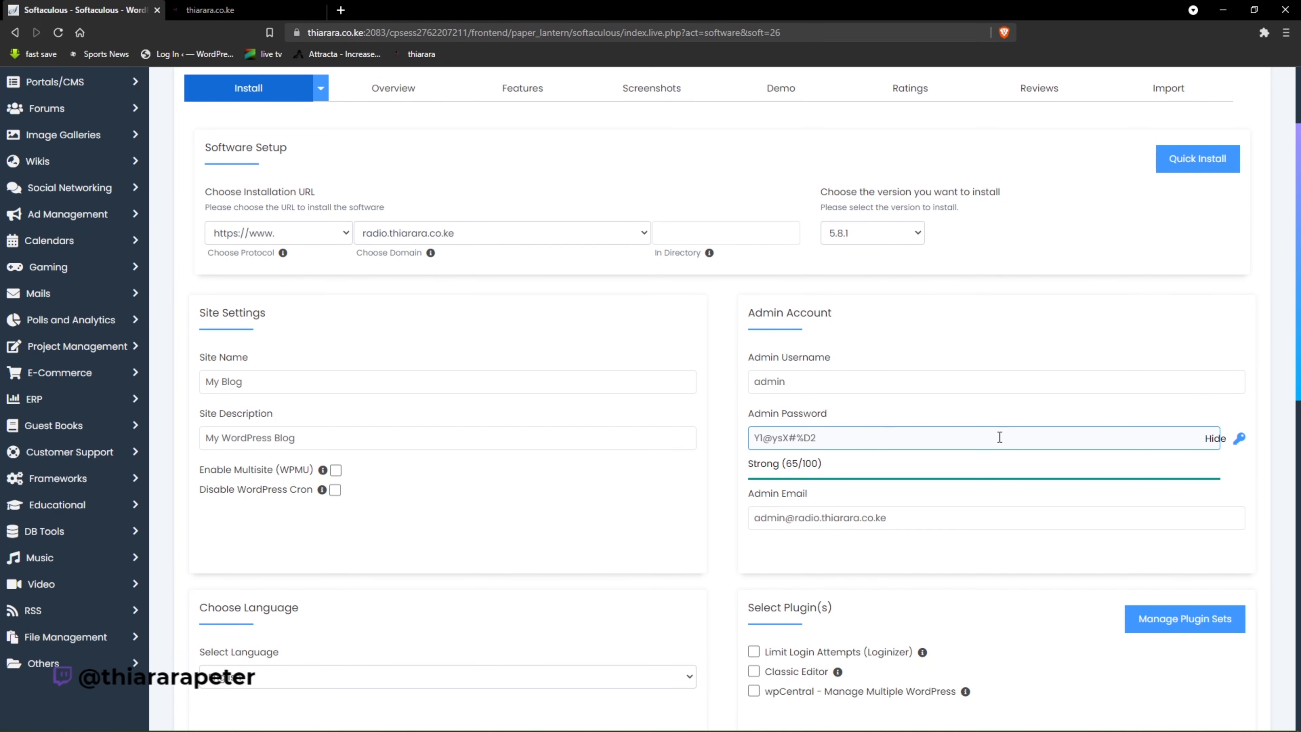
left_click(1240, 439)
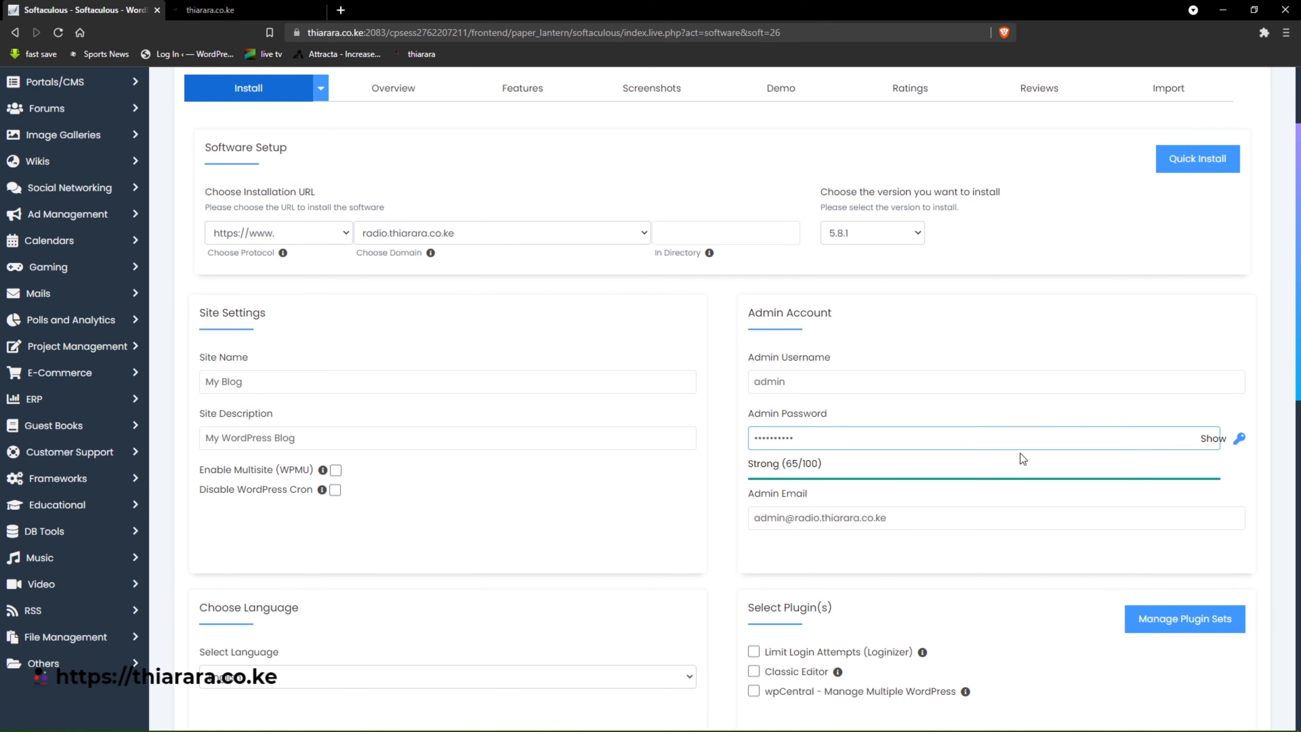
double_click(781, 438)
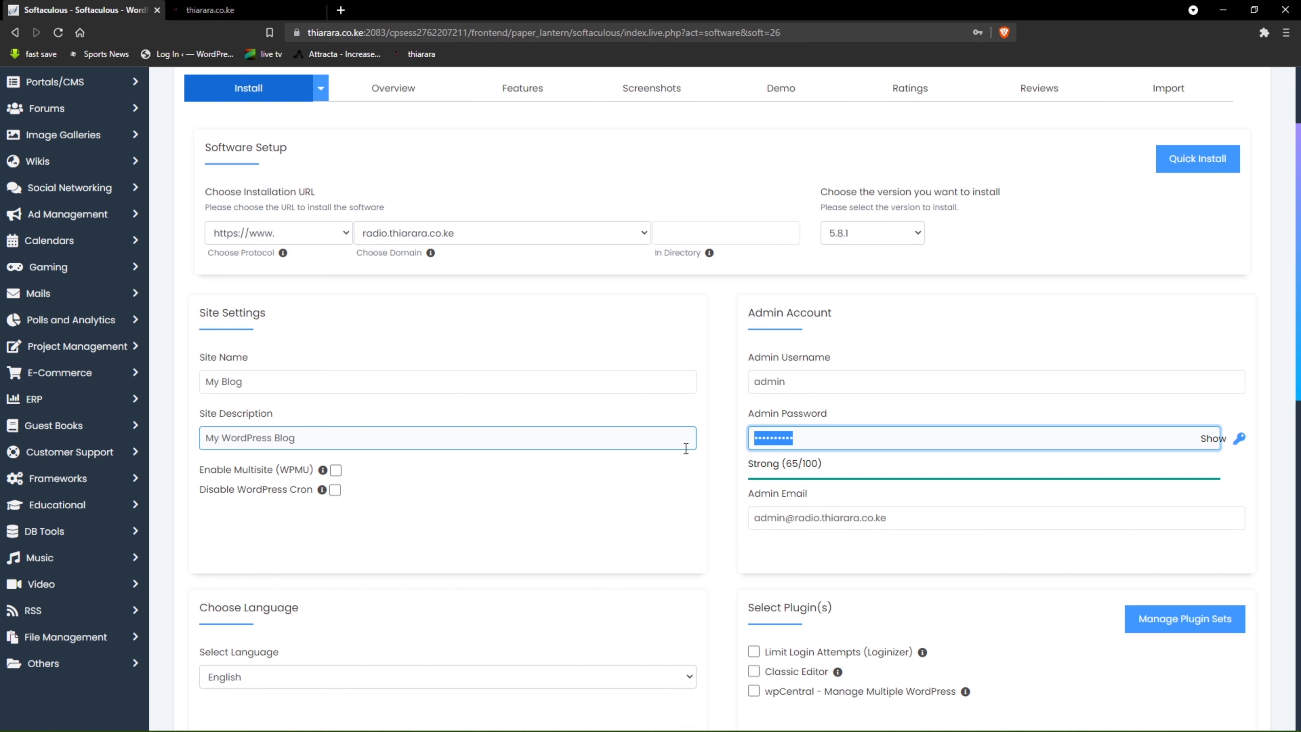
type("••••••")
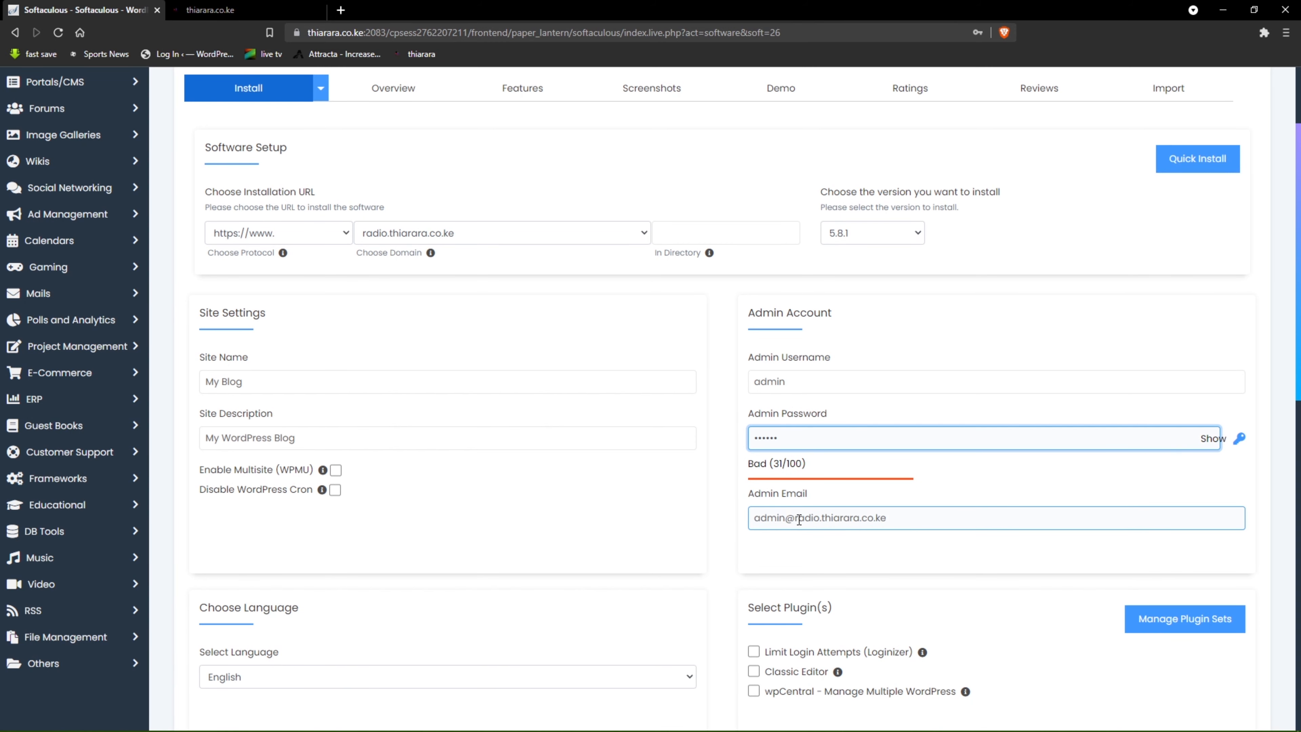
Step: Replace the admin email with the site's contact e-mail address
scroll(798, 519, "down", 1)
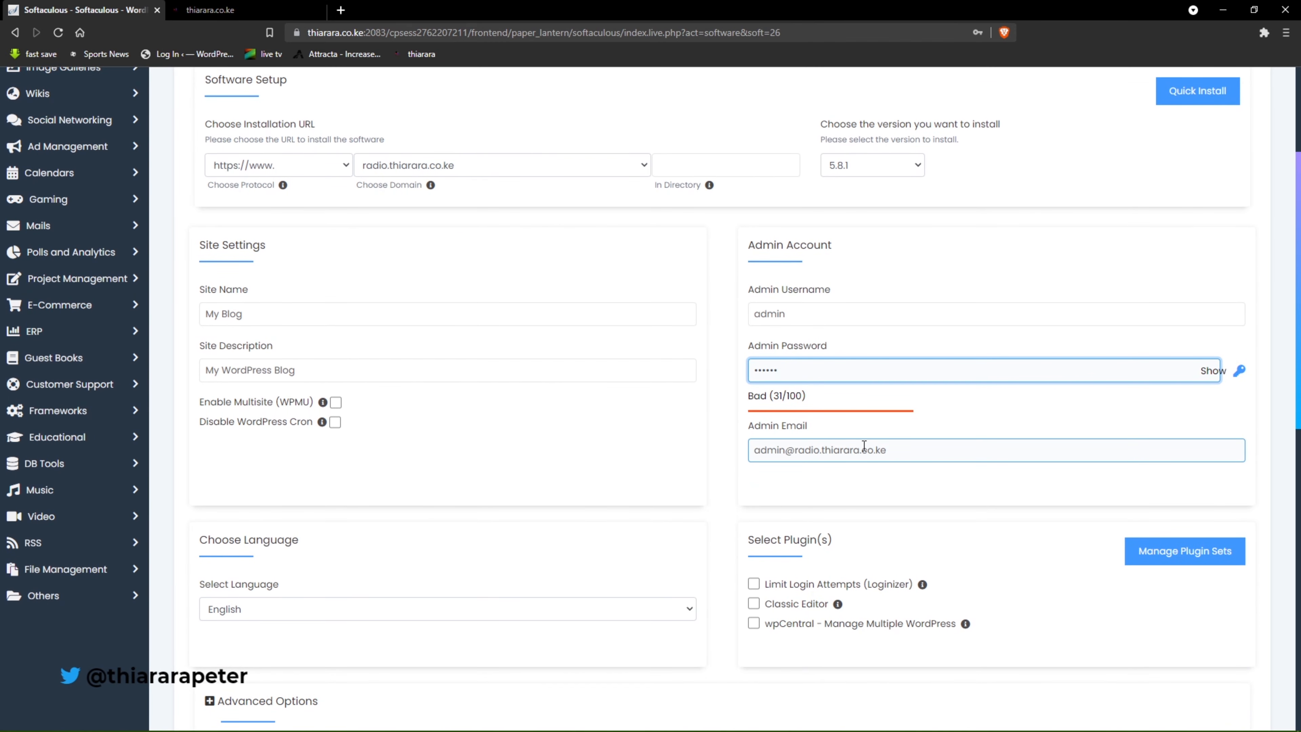
left_click_drag(896, 452, 723, 461)
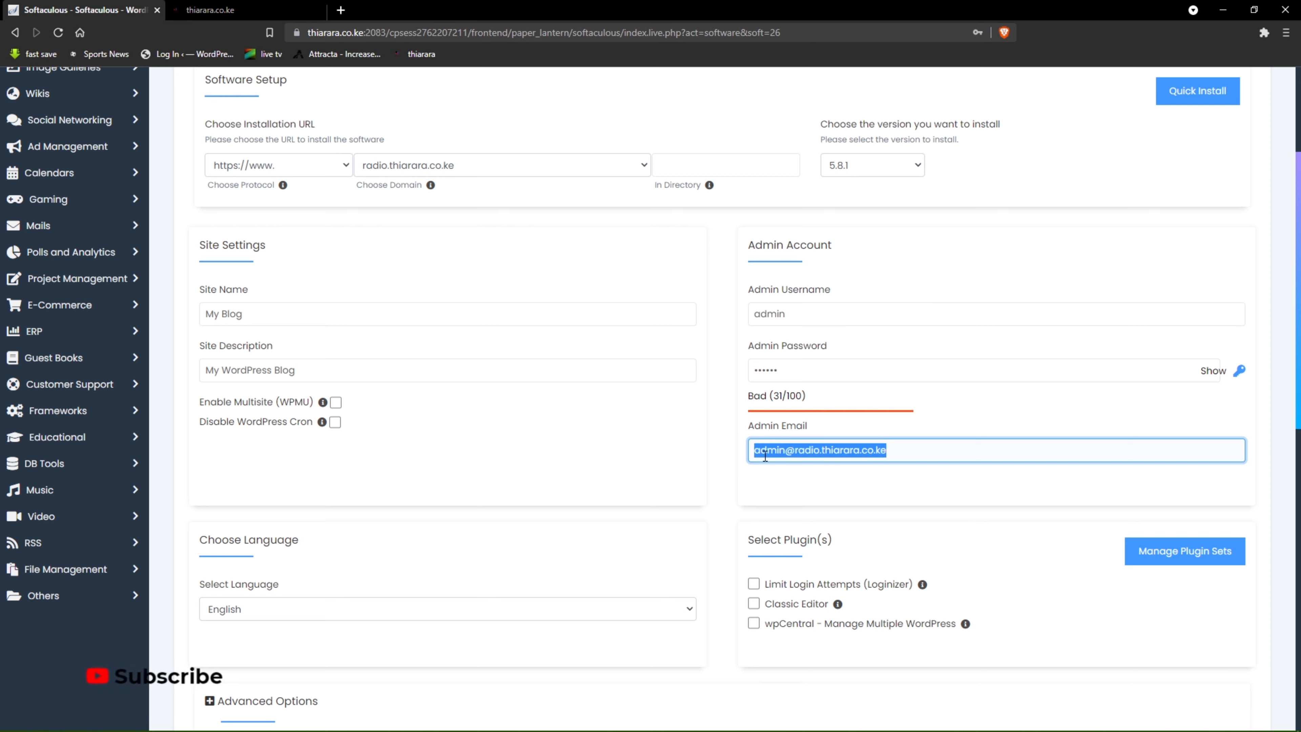
key("BackSpace")
type("contact")
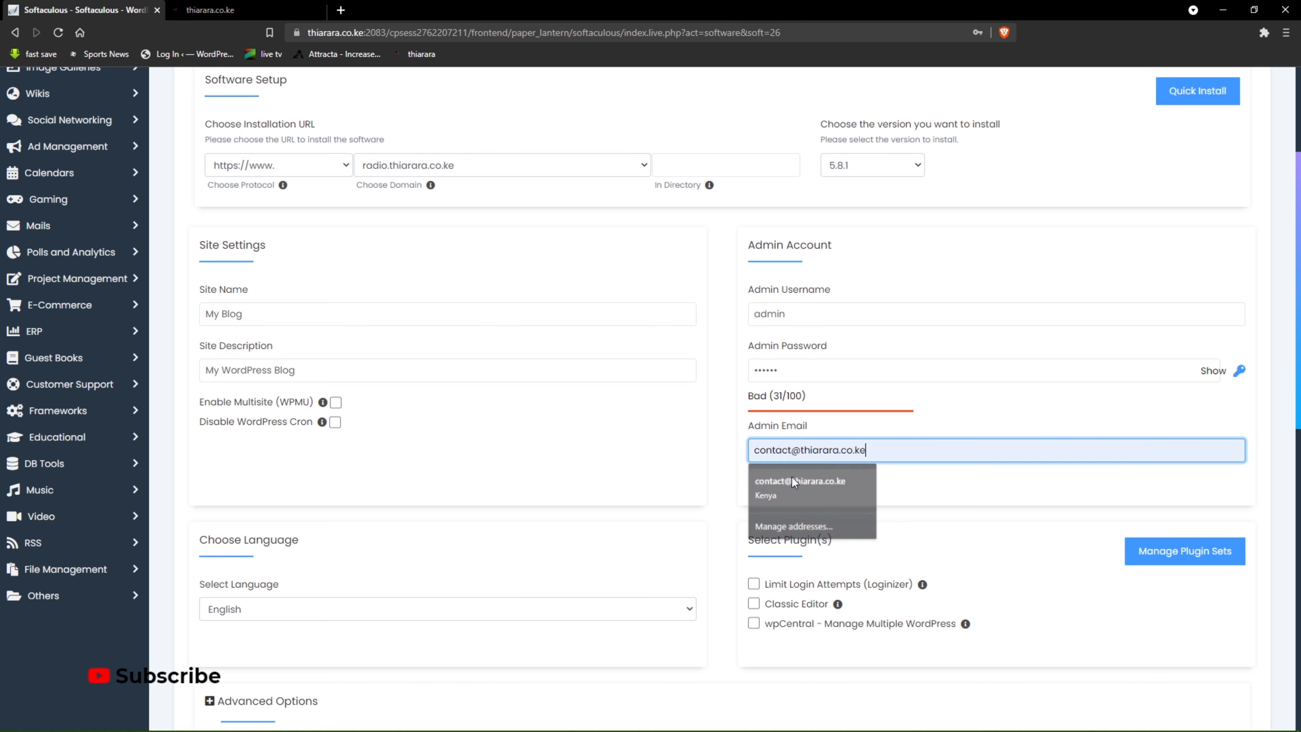
left_click(792, 479)
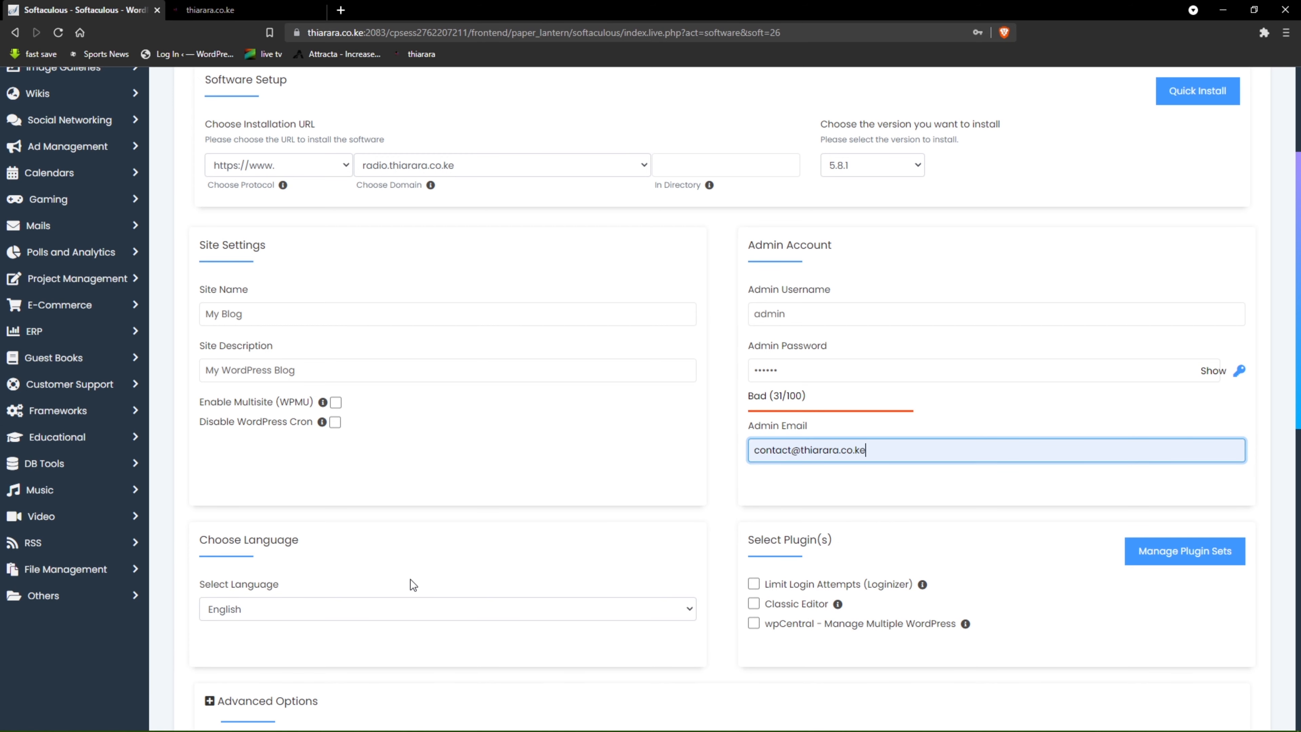
Step: Start the WordPress installation with no extra plugins and the default theme
scroll(344, 599, "down", 1)
scroll(343, 600, "down", 1)
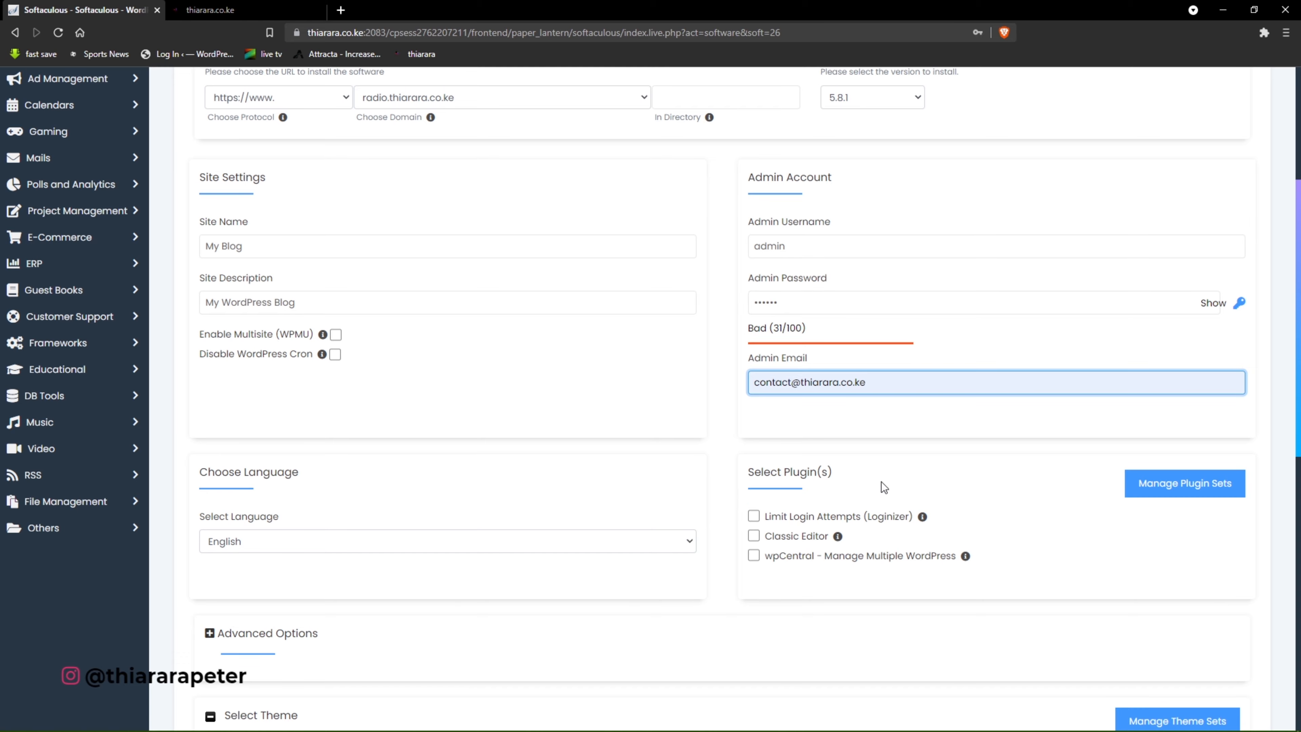
scroll(470, 613, "down", 4)
scroll(879, 614, "down", 4)
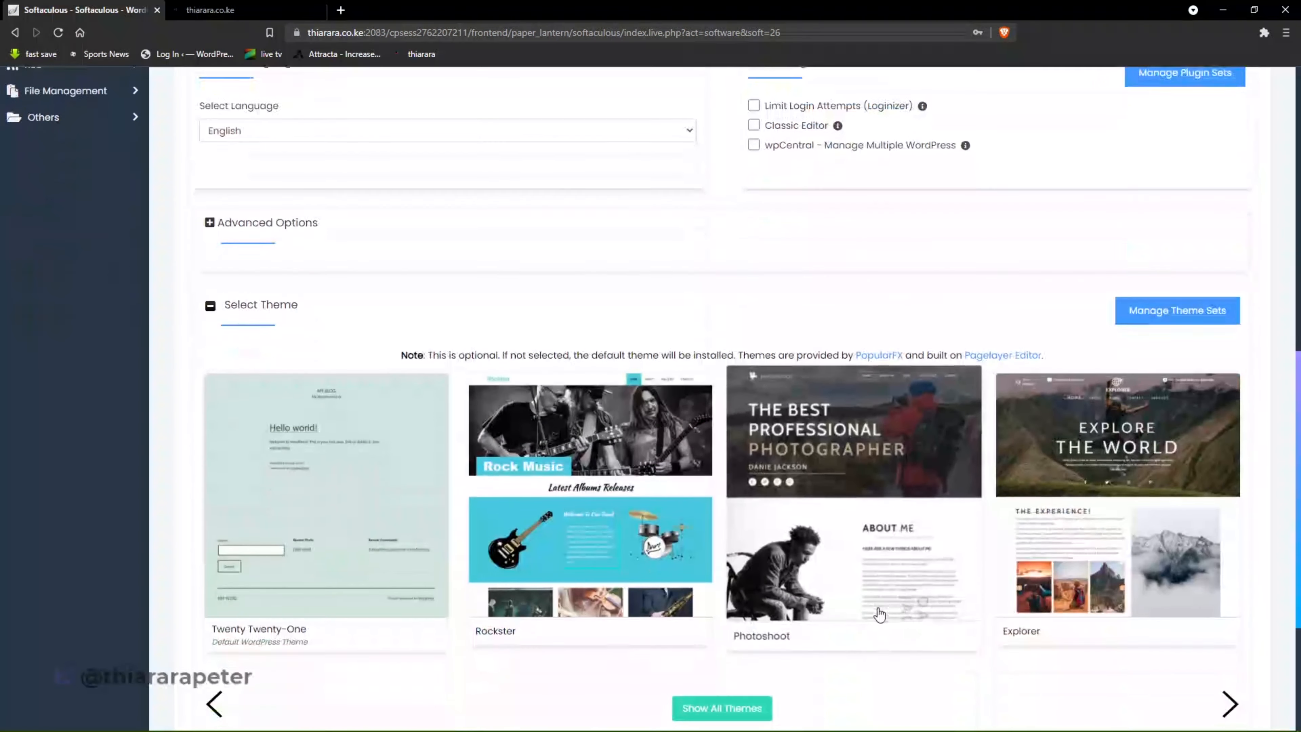
scroll(879, 615, "down", 4)
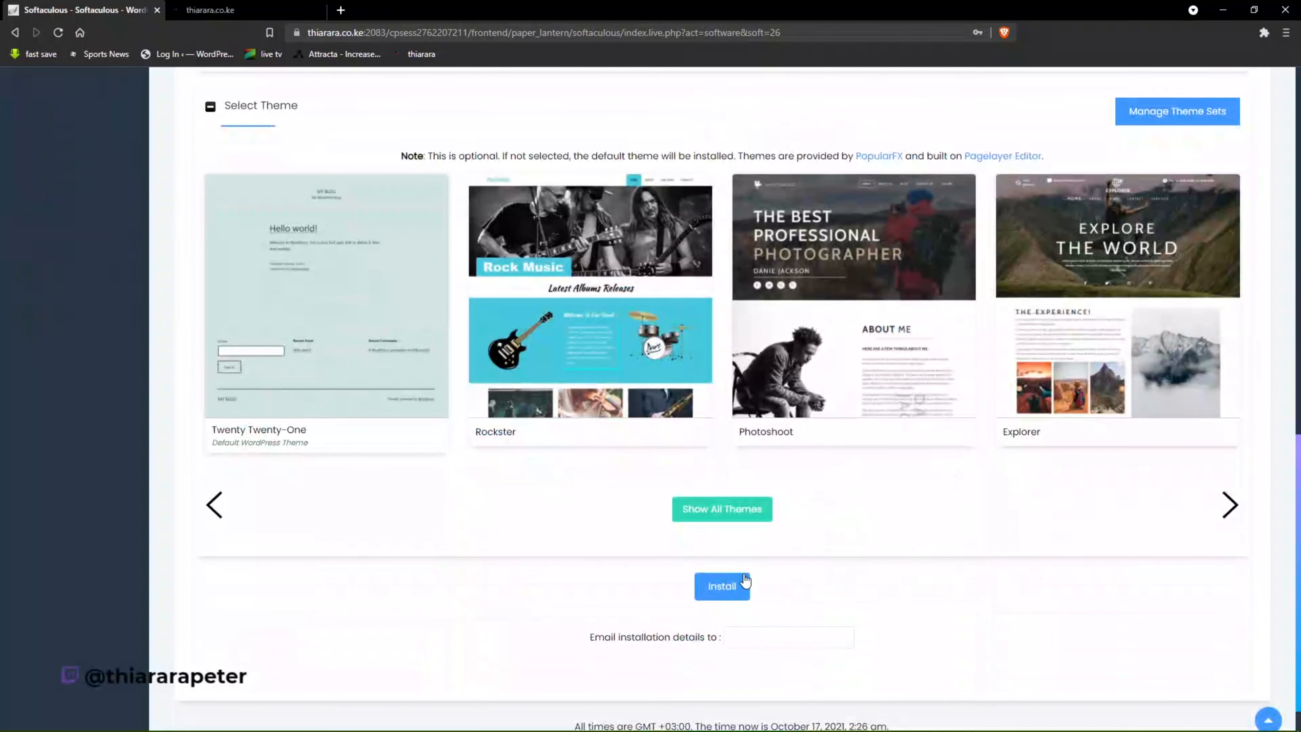
left_click(717, 589)
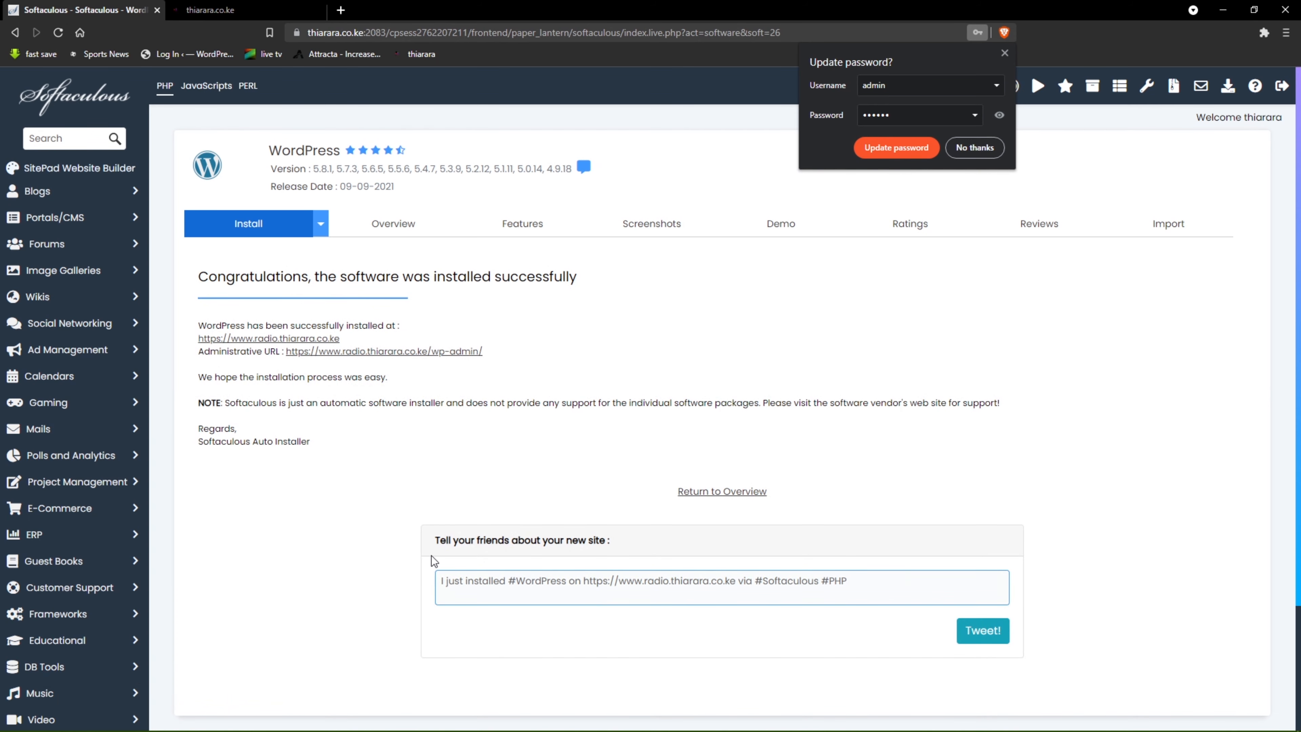
Step: Open the installed radio.thiarara.co.ke site in a new tab and look over its front page
right_click(302, 339)
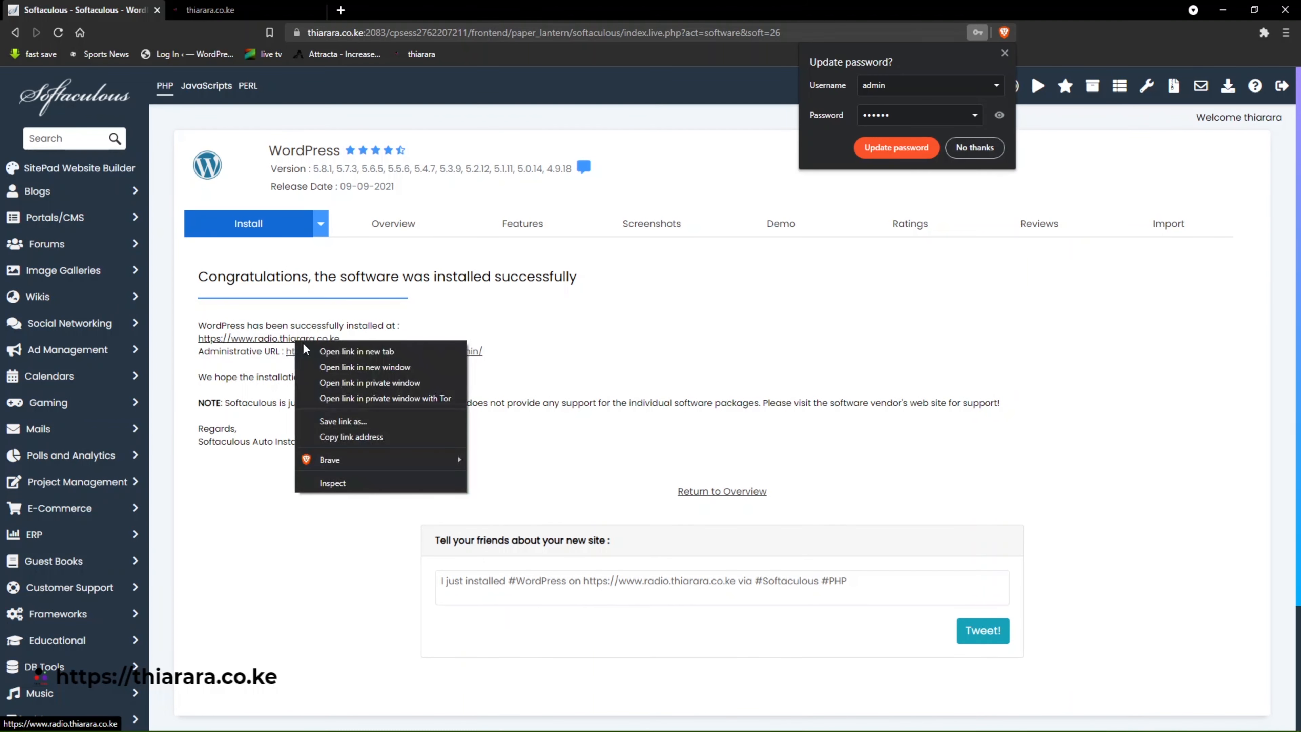
left_click(338, 352)
left_click(222, 10)
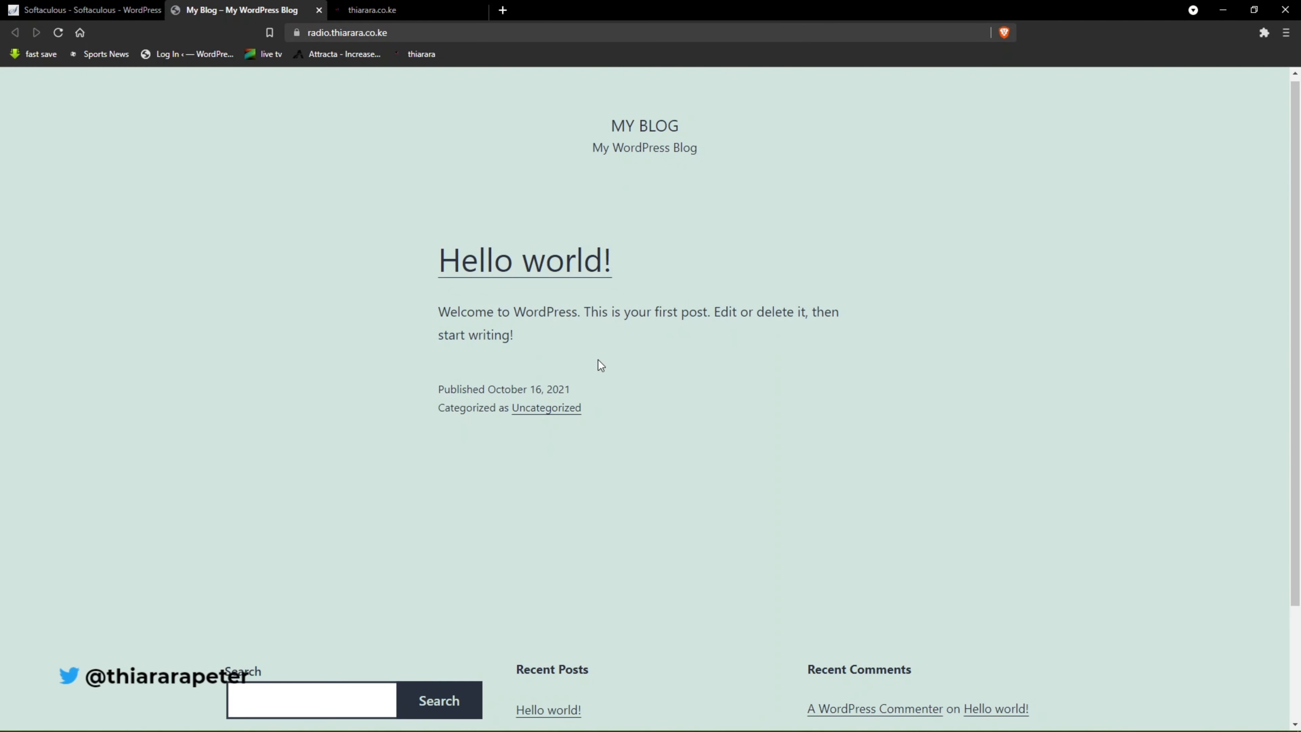
scroll(584, 361, "down", 3)
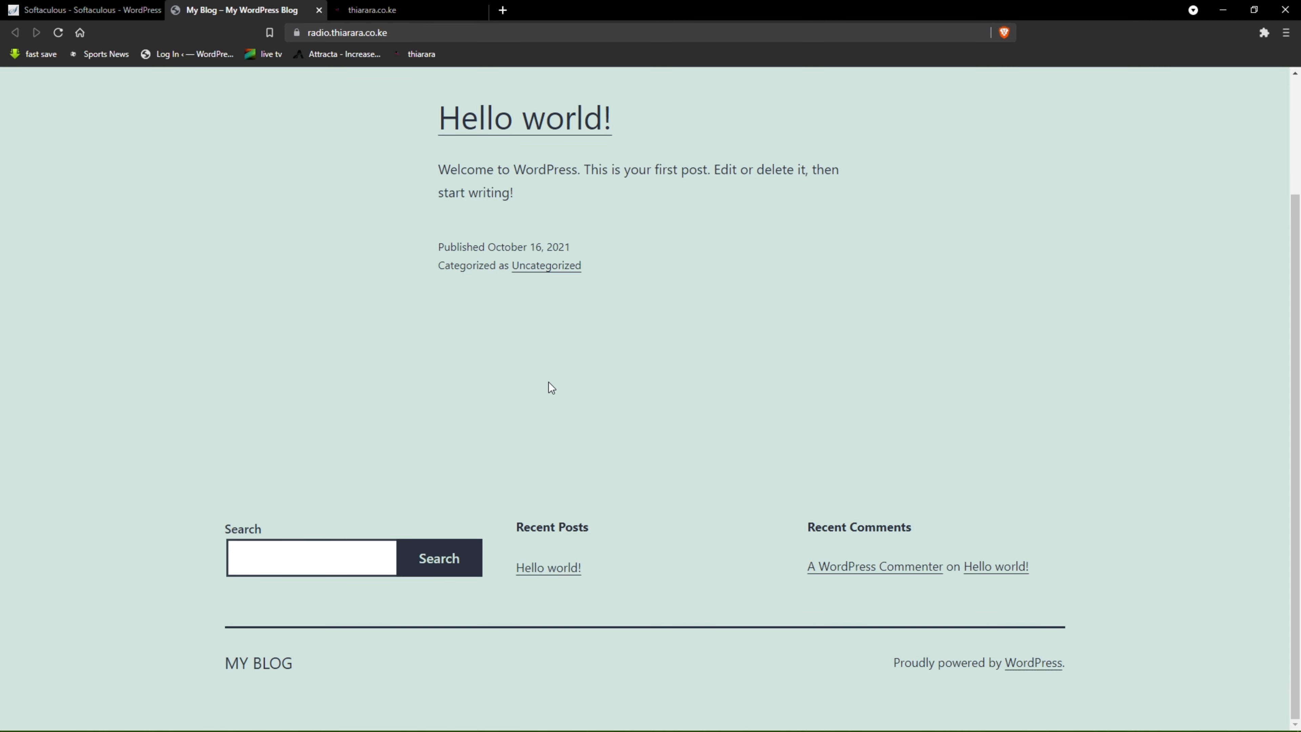
Step: Open the new site's administrative URL from the installation confirmation and look over the WordPress dashboard
left_click(85, 10)
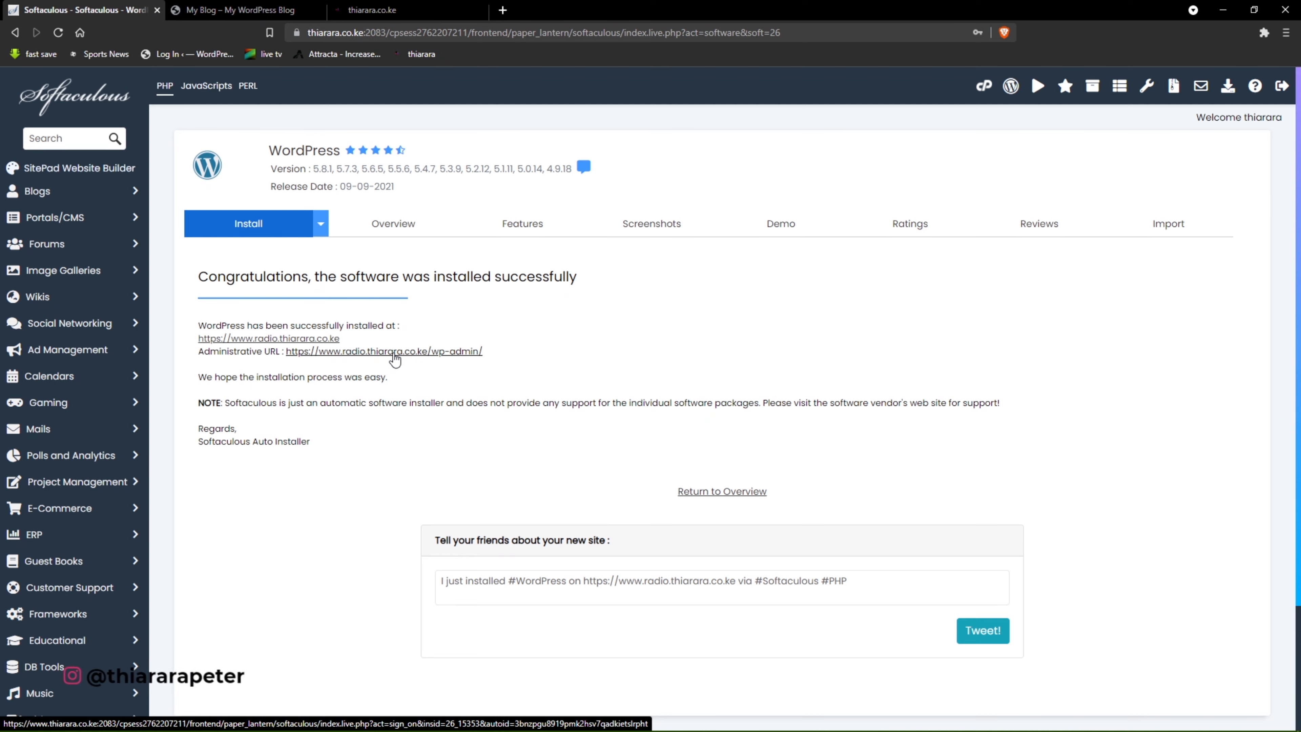
left_click(371, 354)
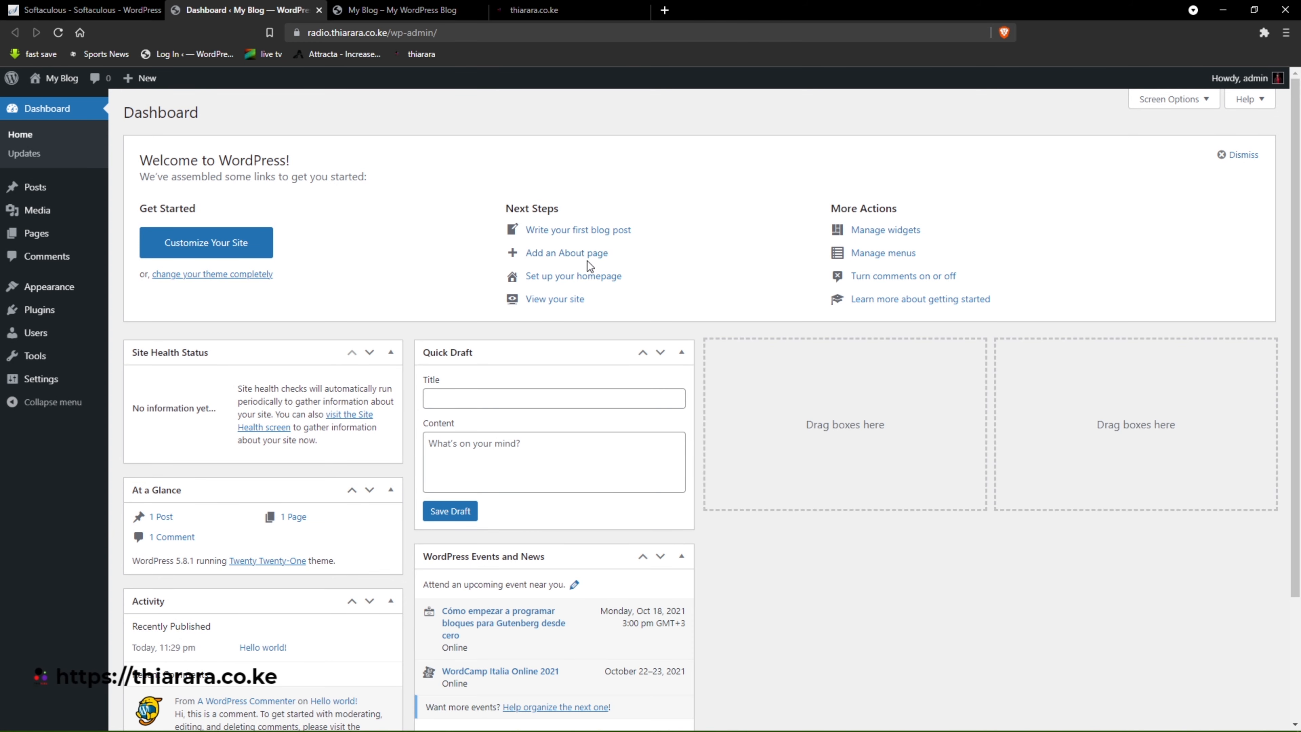
scroll(317, 299, "down", 4)
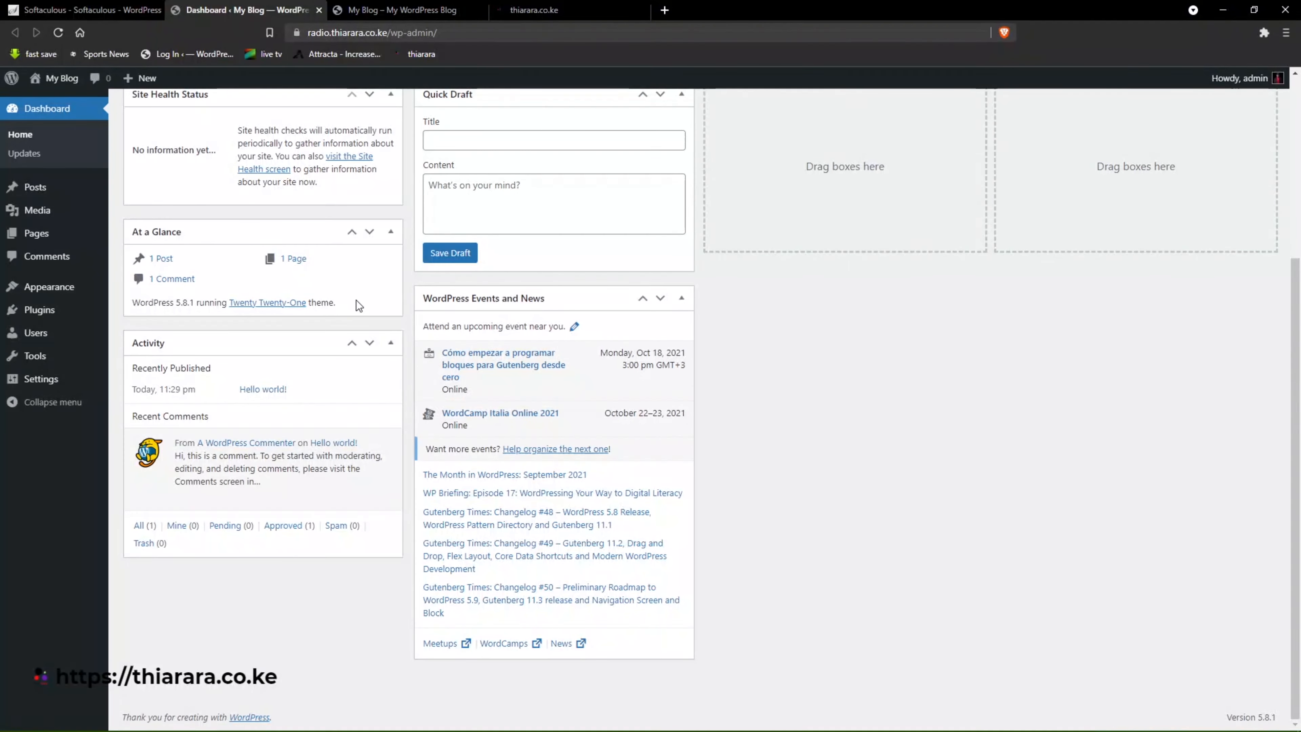
scroll(356, 300, "up", 4)
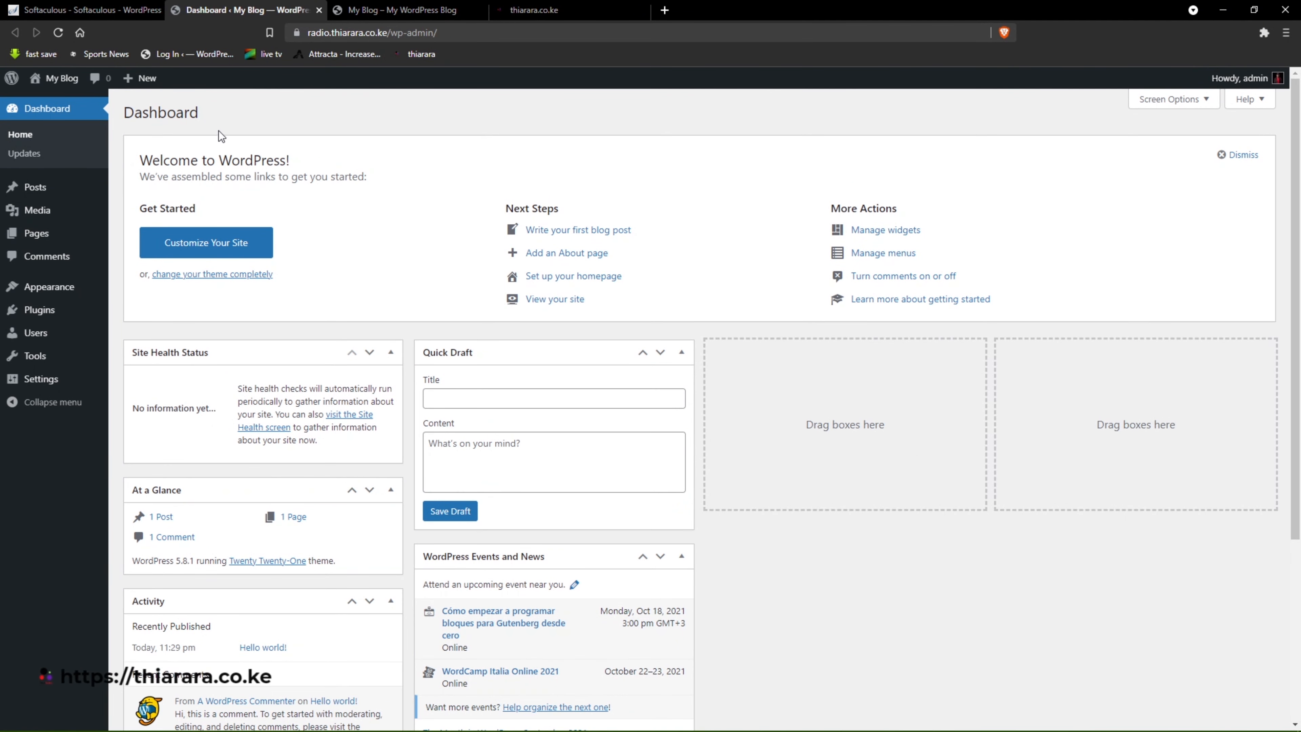
left_click(404, 10)
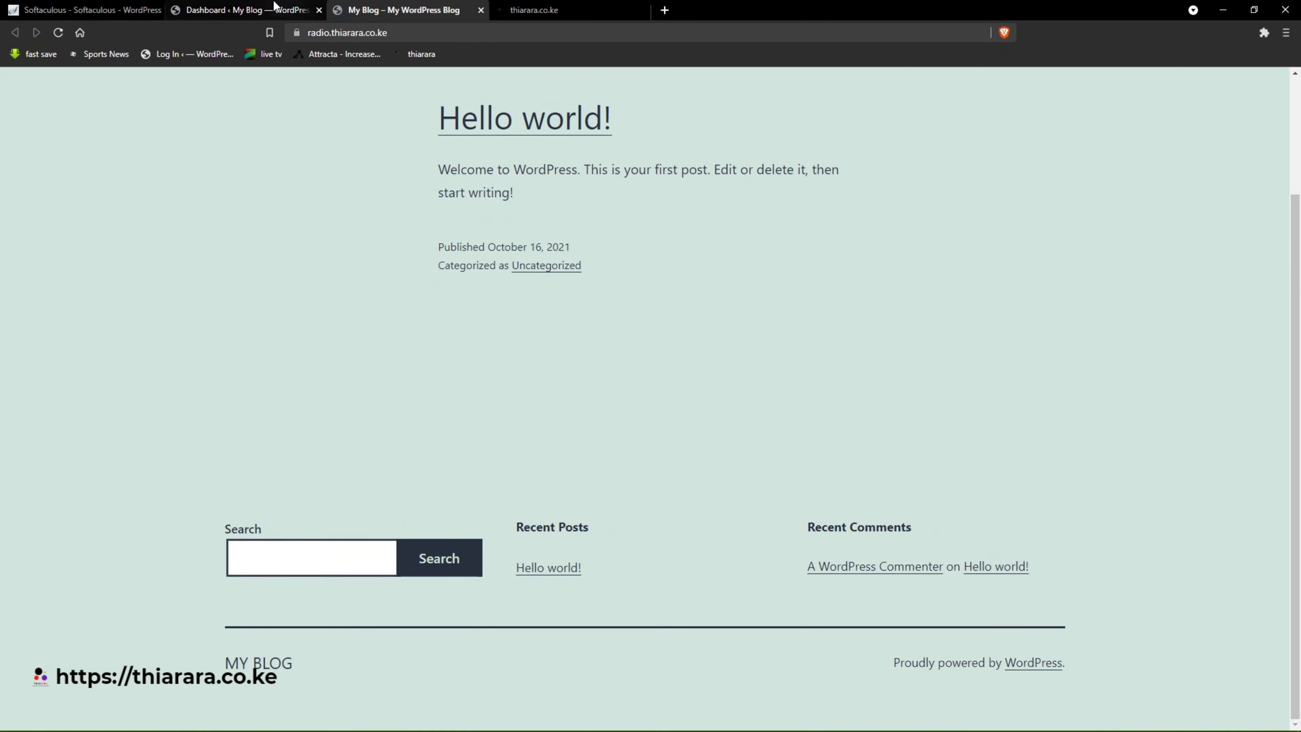
left_click(243, 11)
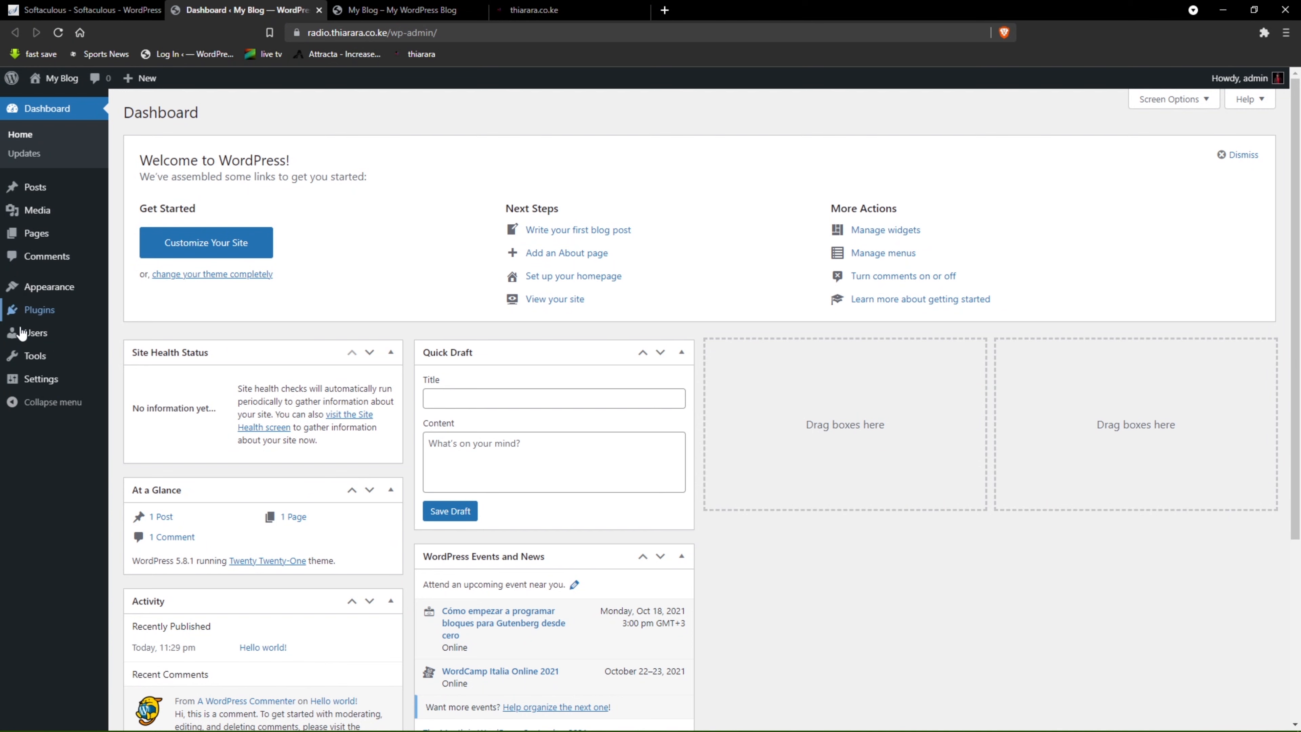
Step: In the General settings, set the site title to "radio" and clear the tagline
mouse_move(26, 339)
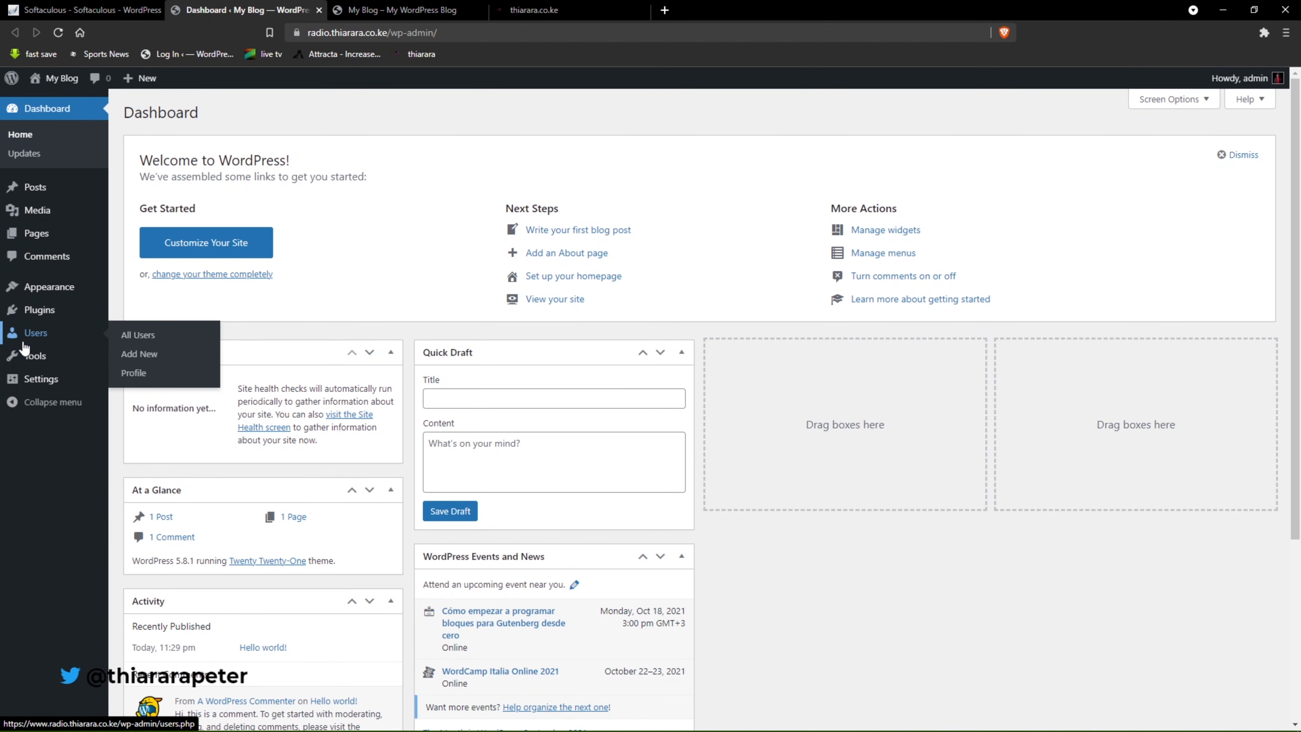
mouse_move(41, 379)
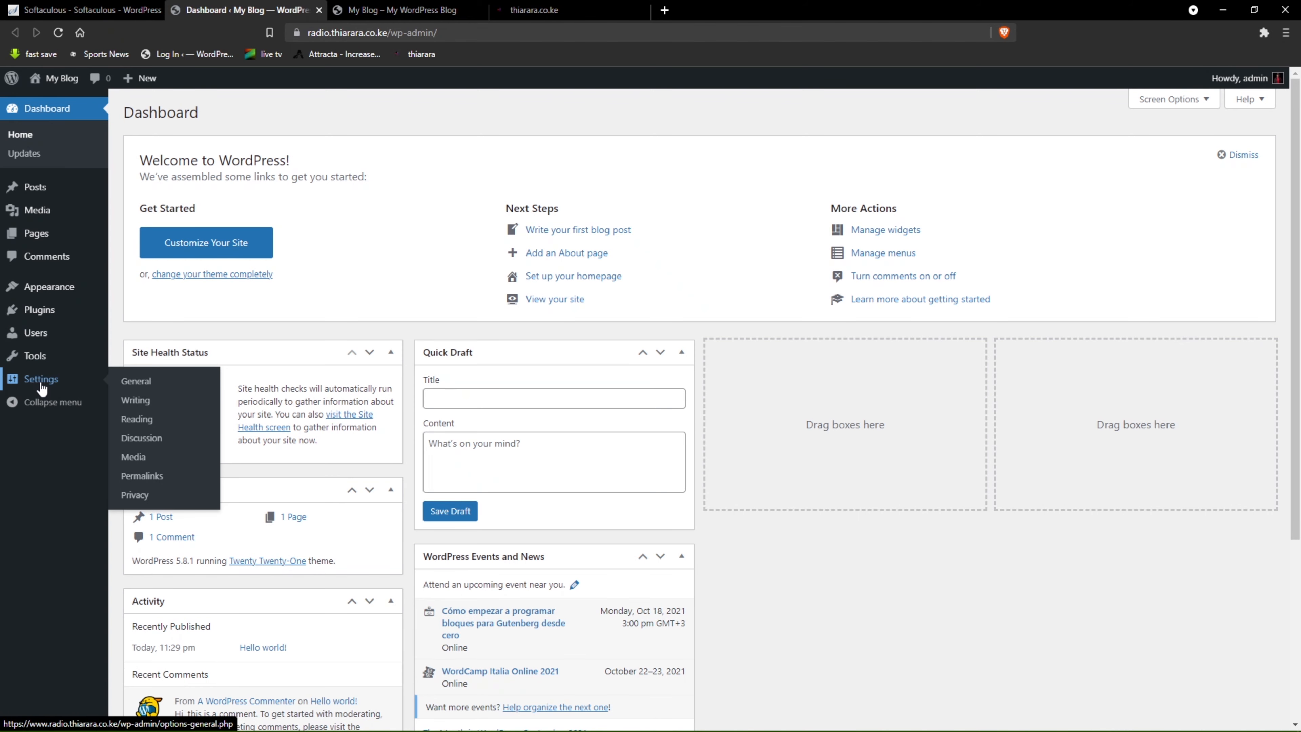
left_click(142, 389)
left_click_drag(314, 149, 260, 153)
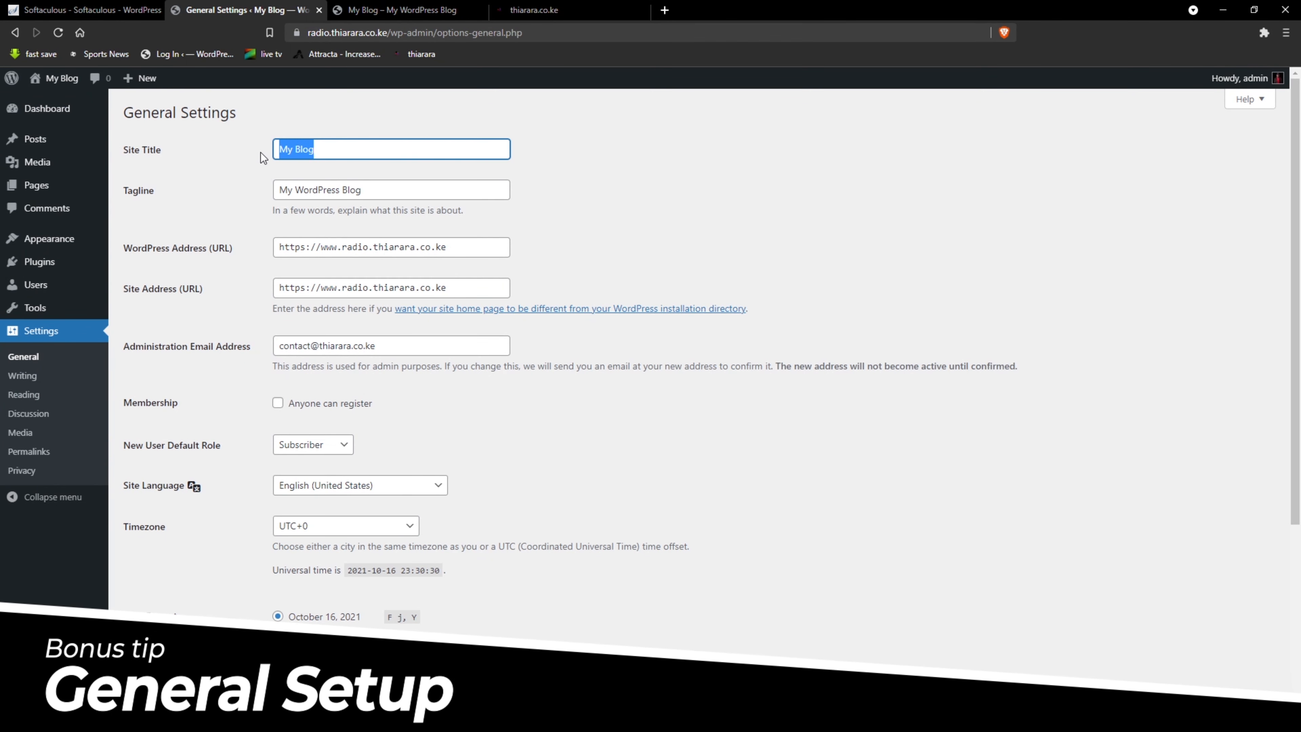
left_click(325, 153)
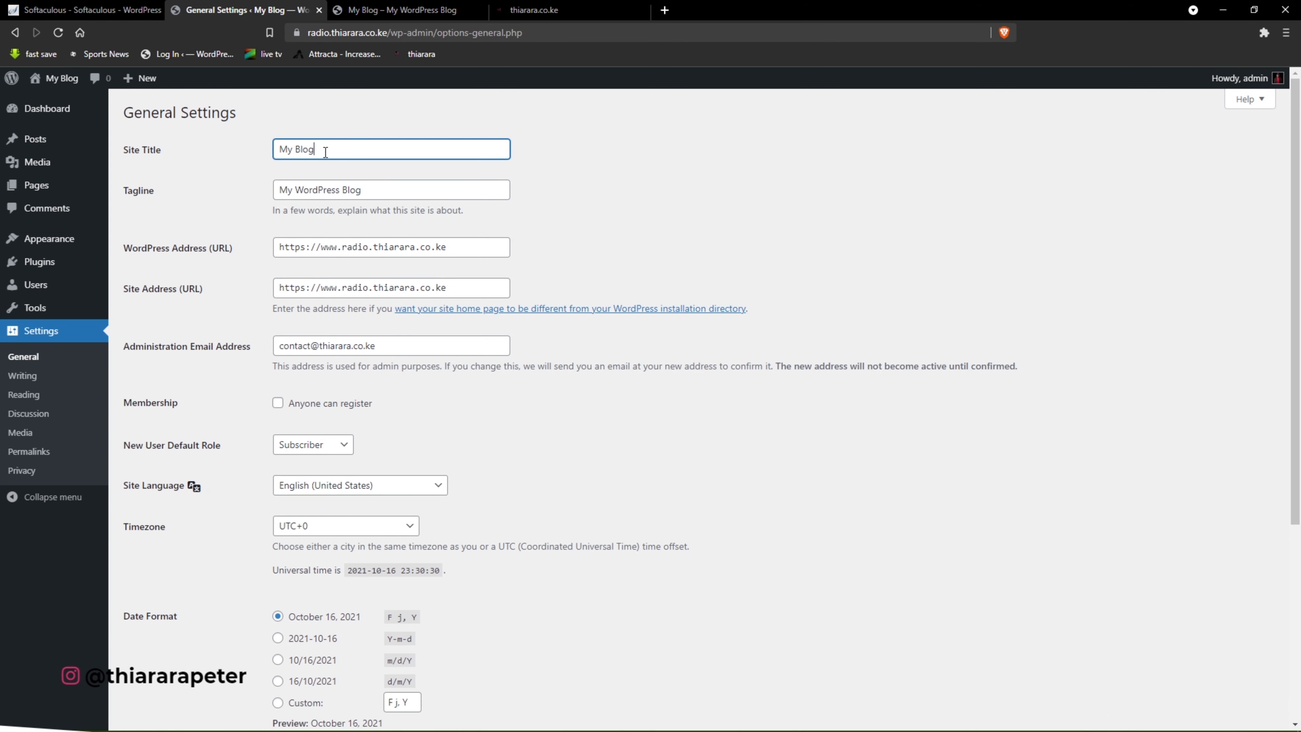
type("radio")
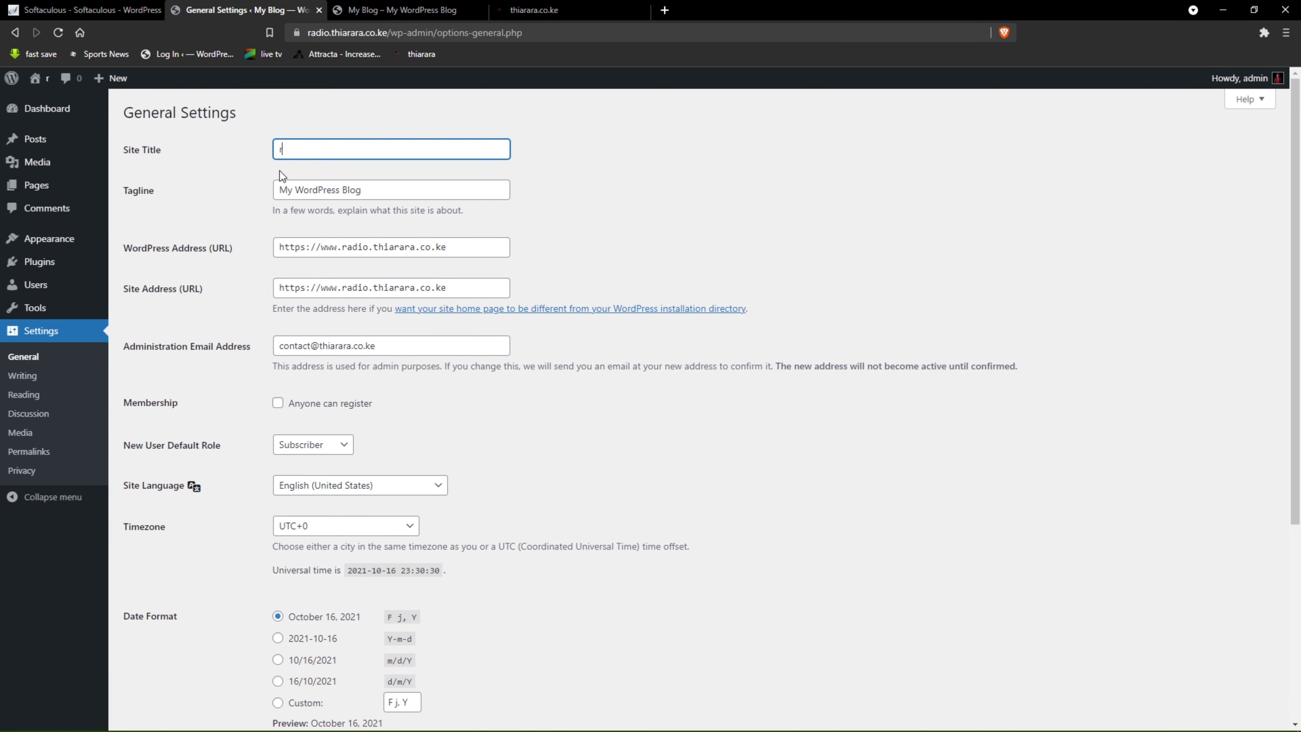
left_click_drag(361, 190, 237, 189)
key("BackSpace")
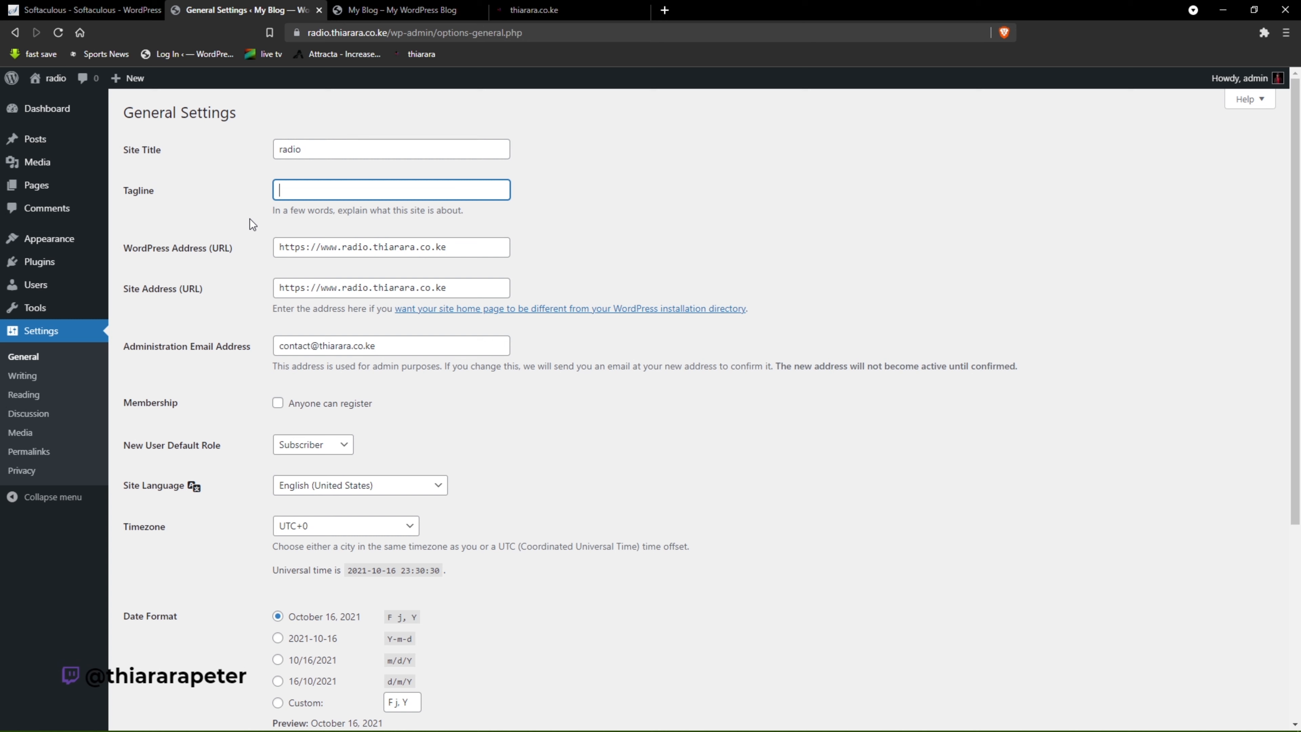
Step: Examine the WordPress address, site address and administration email fields in the General settings
left_click_drag(311, 247, 234, 250)
left_click(300, 248)
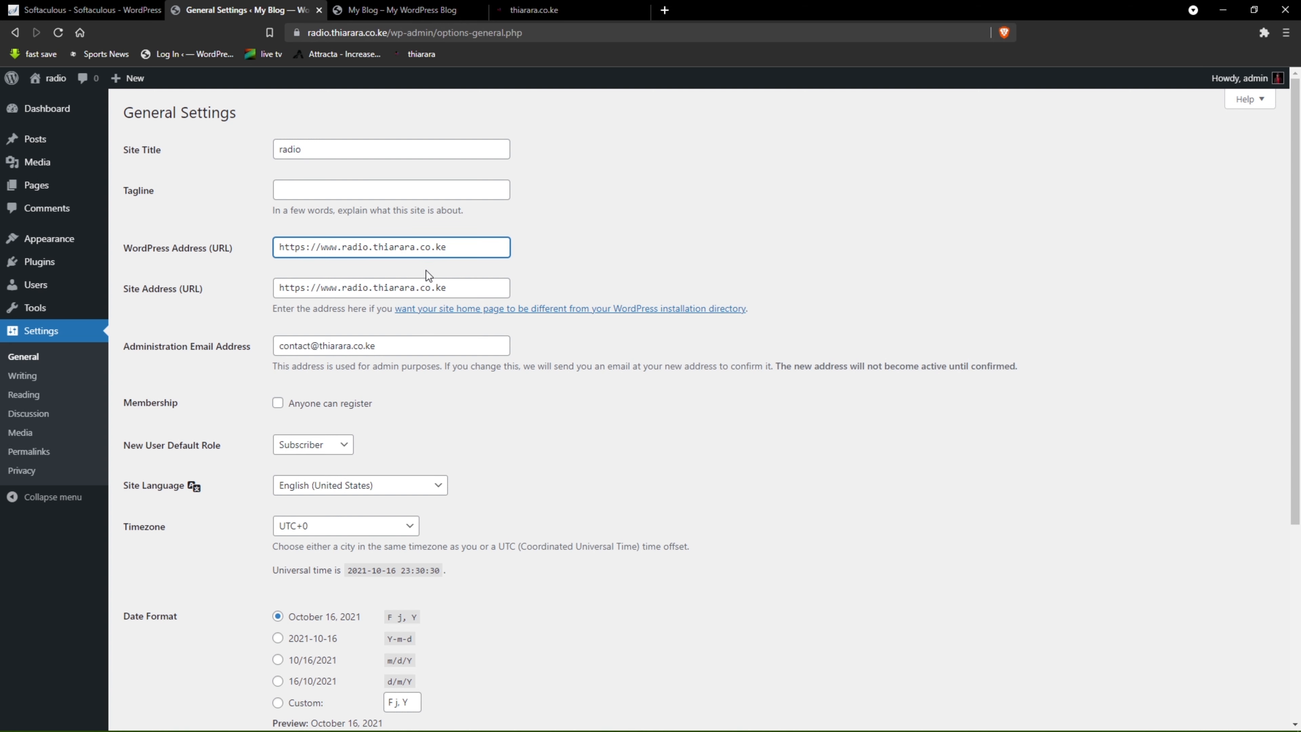
left_click_drag(455, 289, 300, 289)
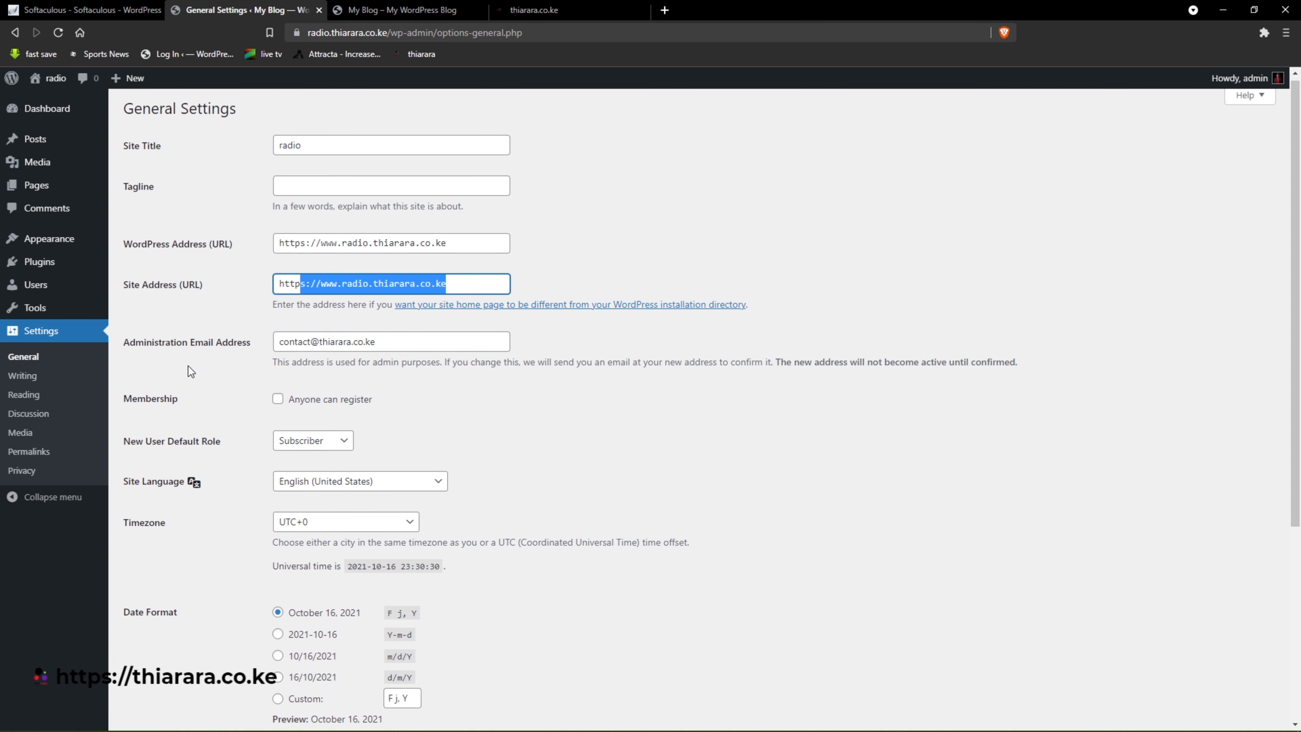
scroll(313, 275, "down", 3)
left_click(291, 248)
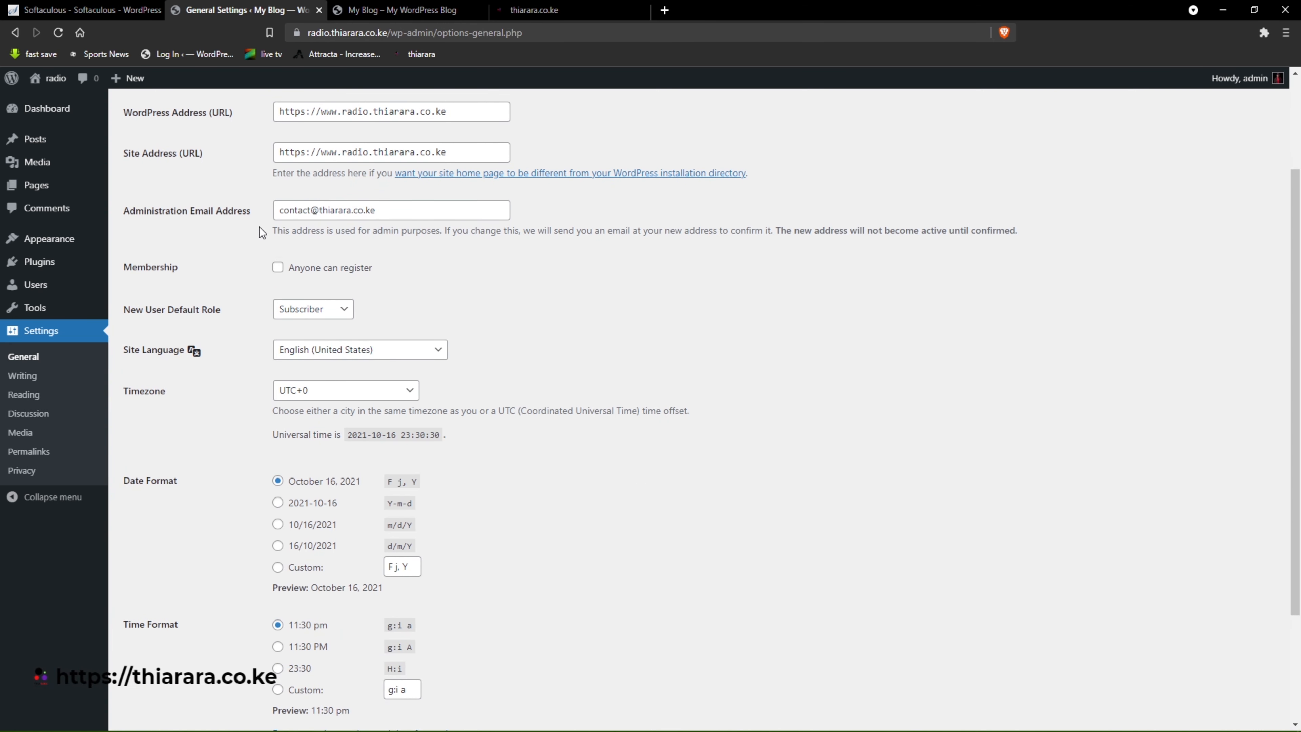
left_click_drag(391, 218, 278, 219)
left_click(414, 312)
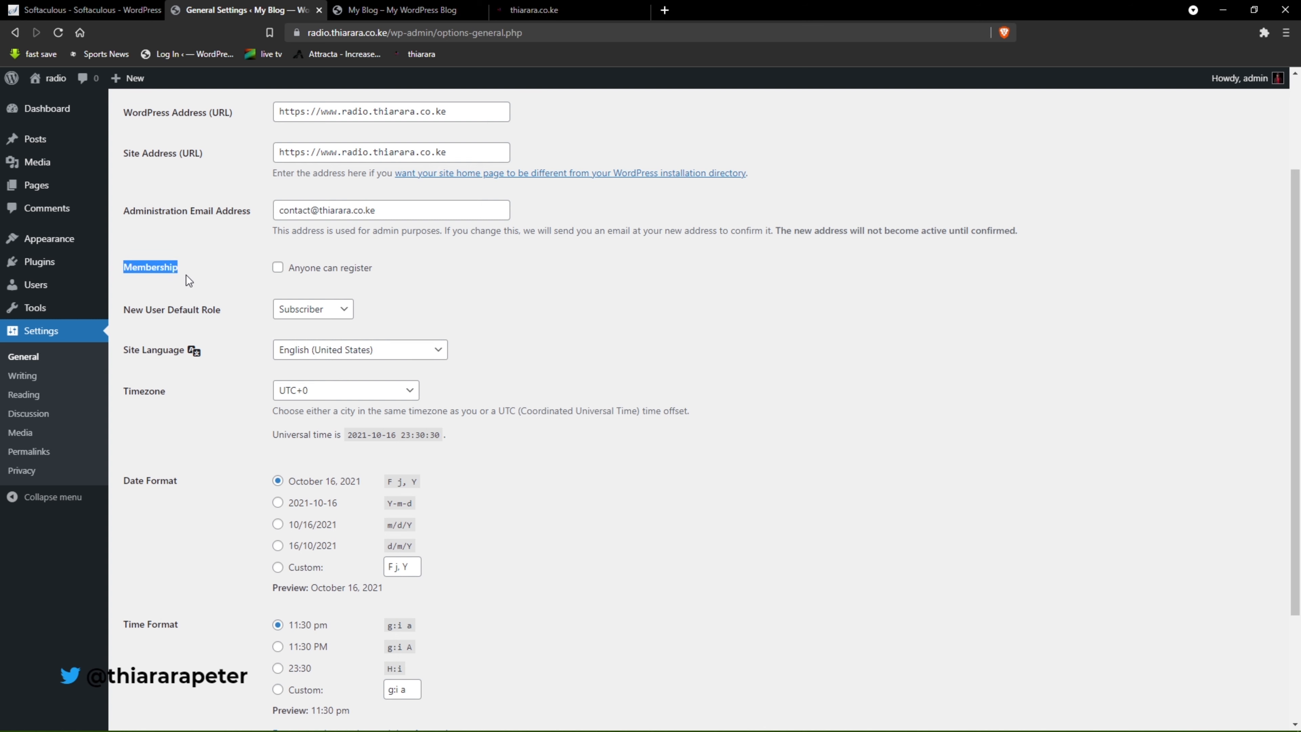
Step: Allow anyone to register as a member and keep Subscriber as the new user default role
left_click(278, 267)
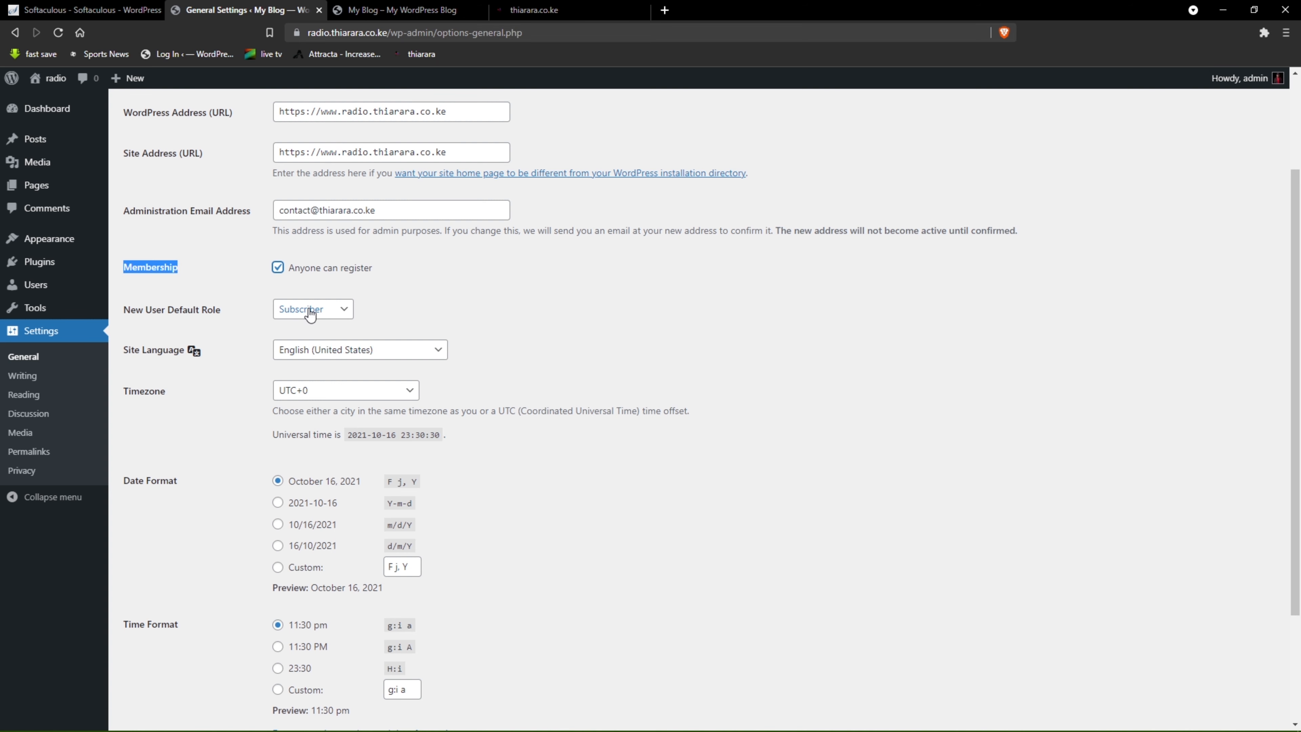
left_click(322, 311)
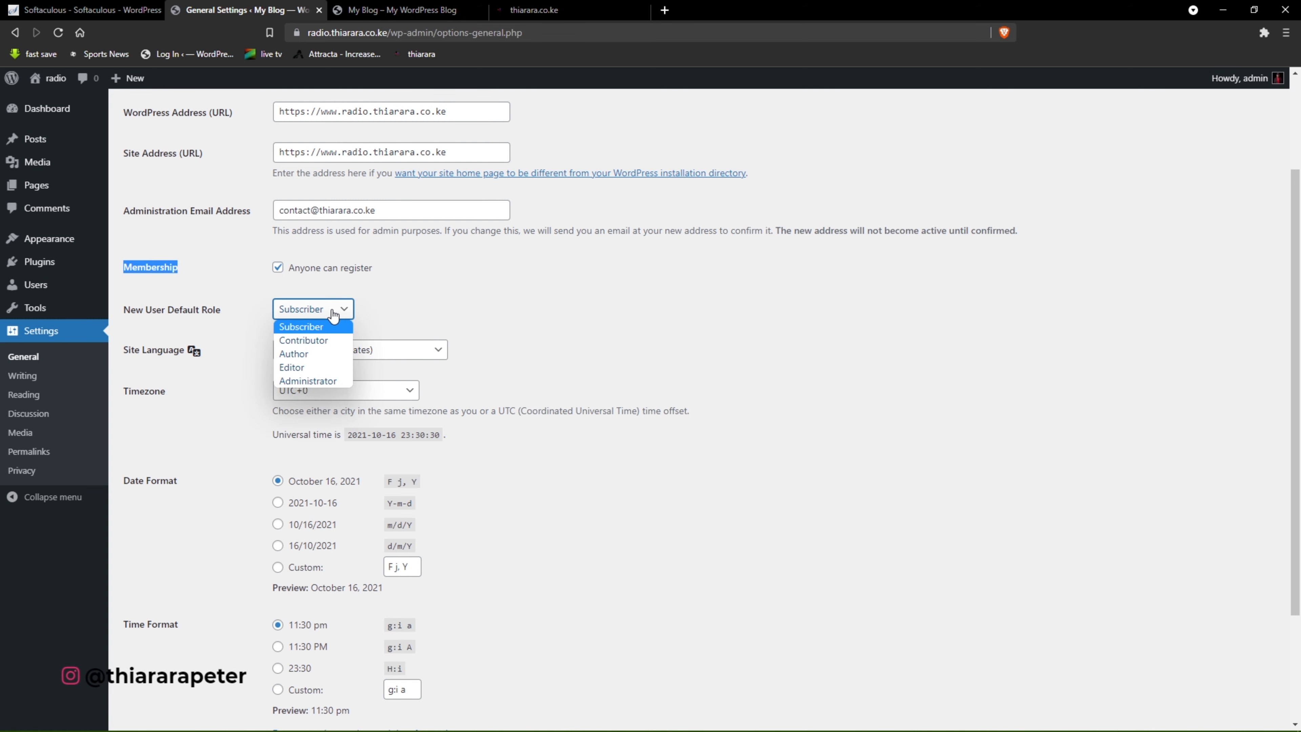
left_click(299, 328)
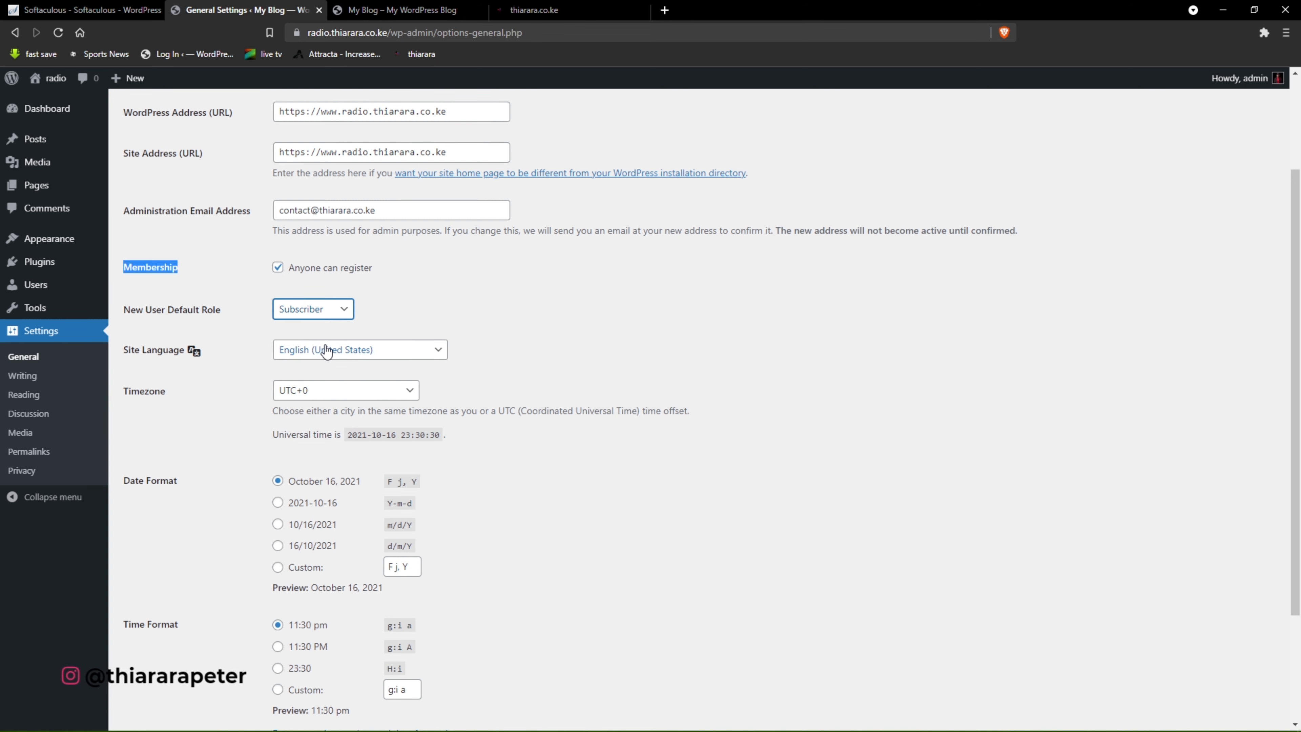
Step: Set the timezone to UTC+3 and save the General settings
left_click(302, 394)
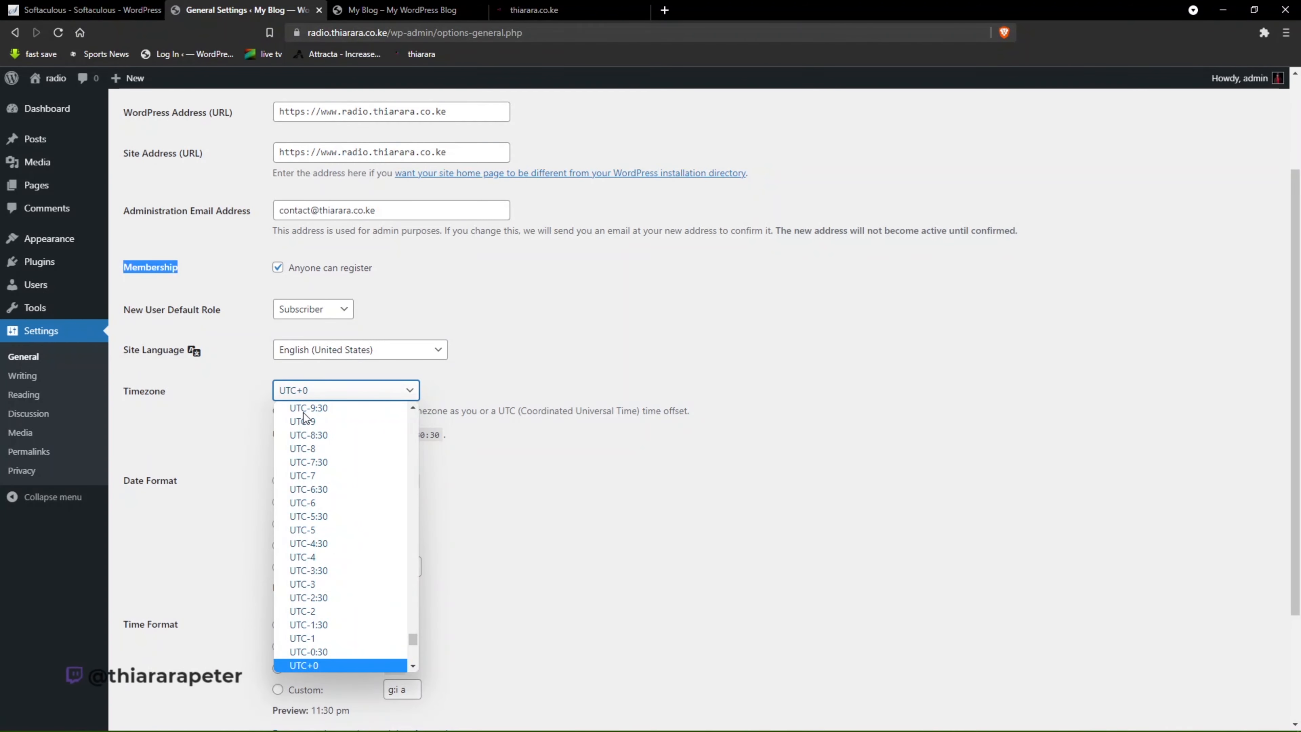
scroll(309, 484, "up", 3)
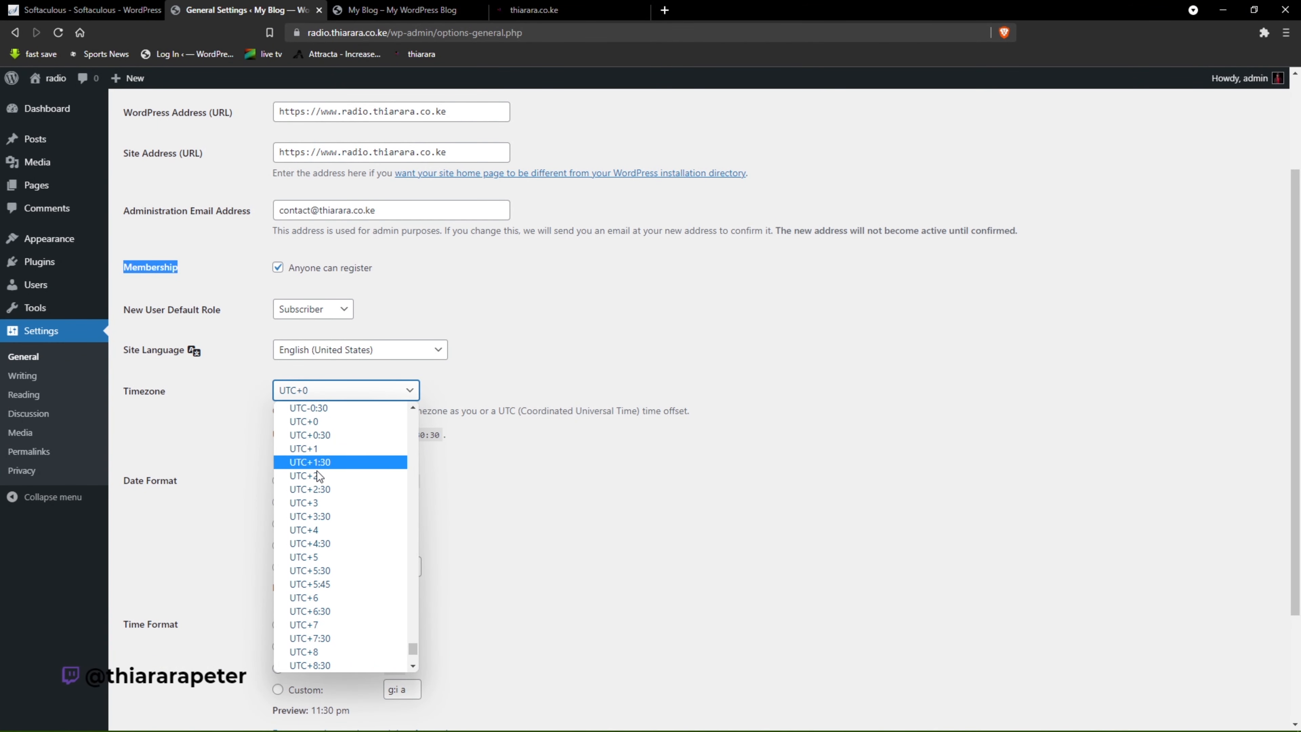
left_click(317, 503)
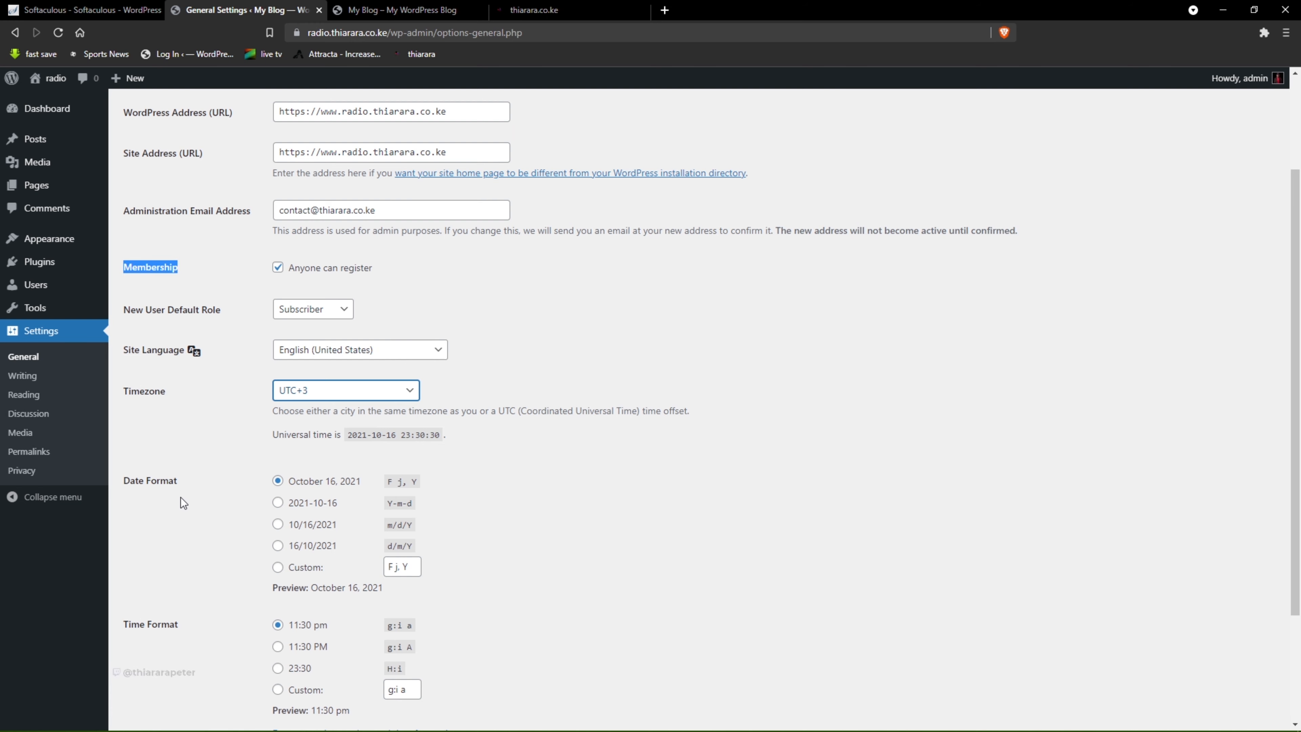
scroll(158, 489, "down", 1)
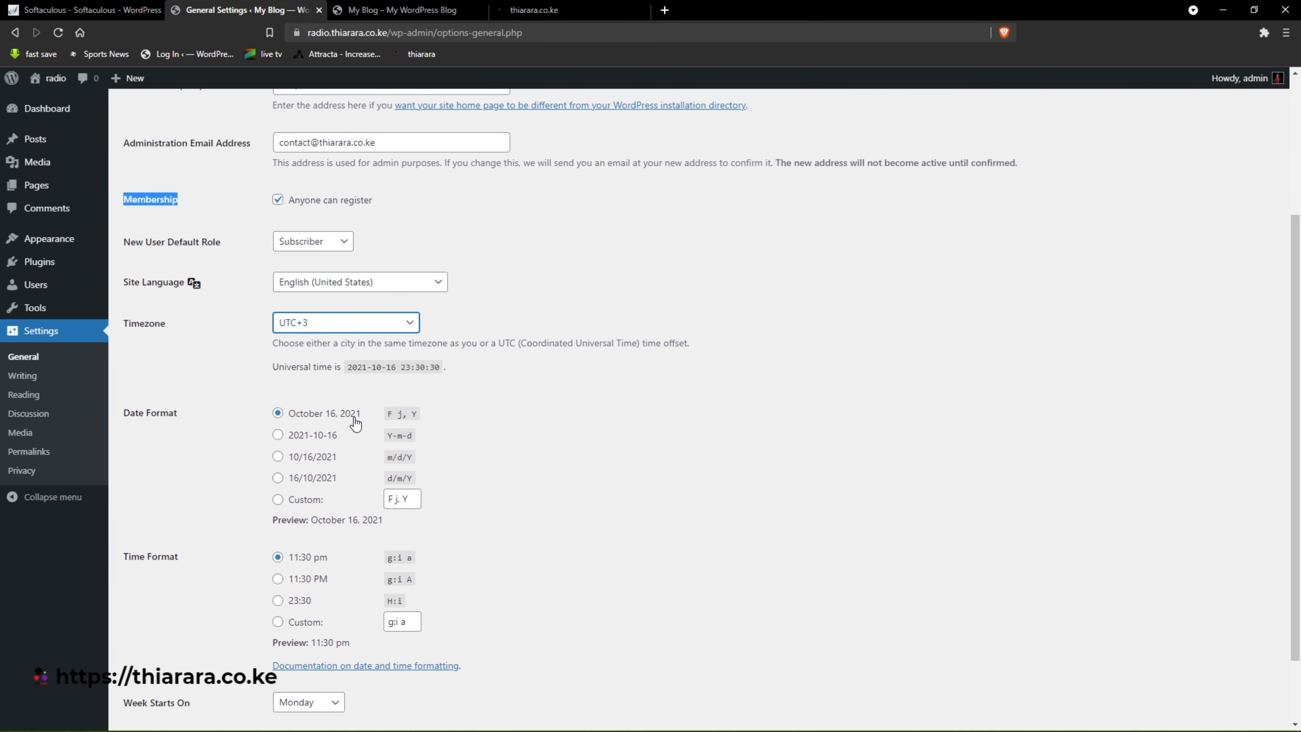
scroll(400, 504, "down", 2)
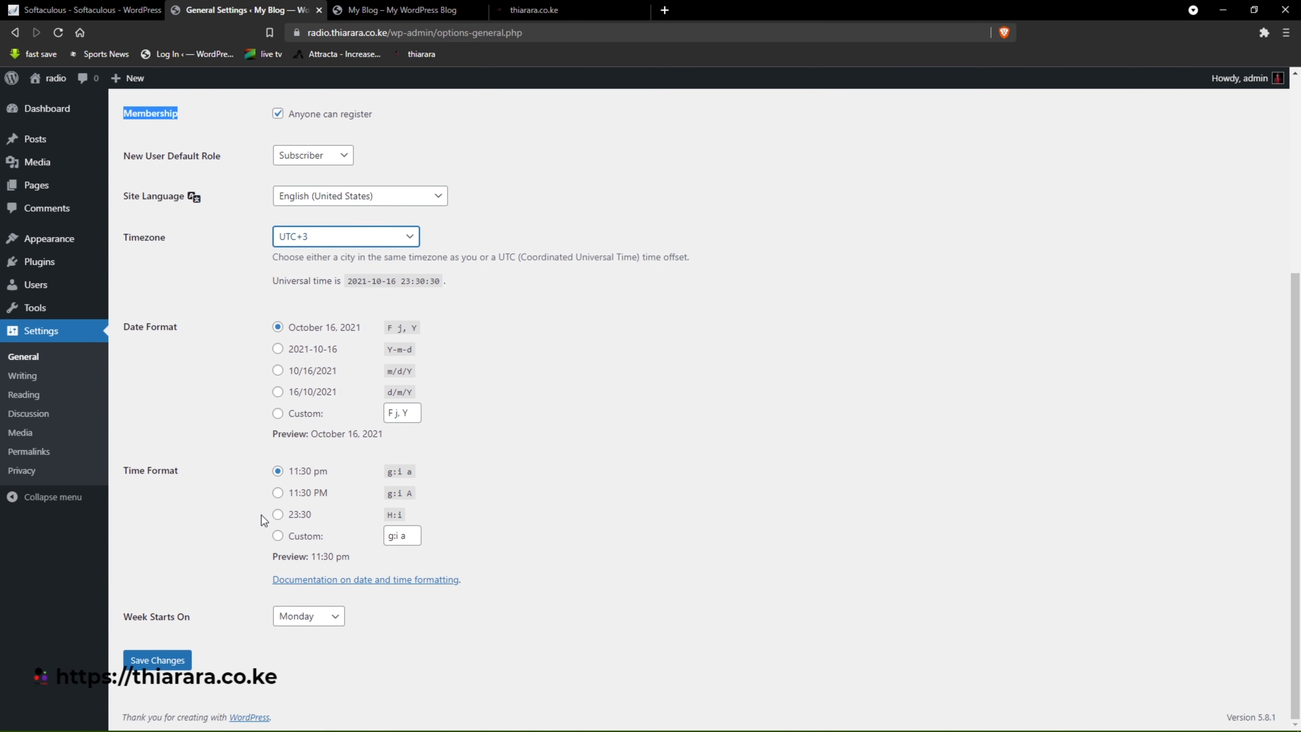
left_click(171, 665)
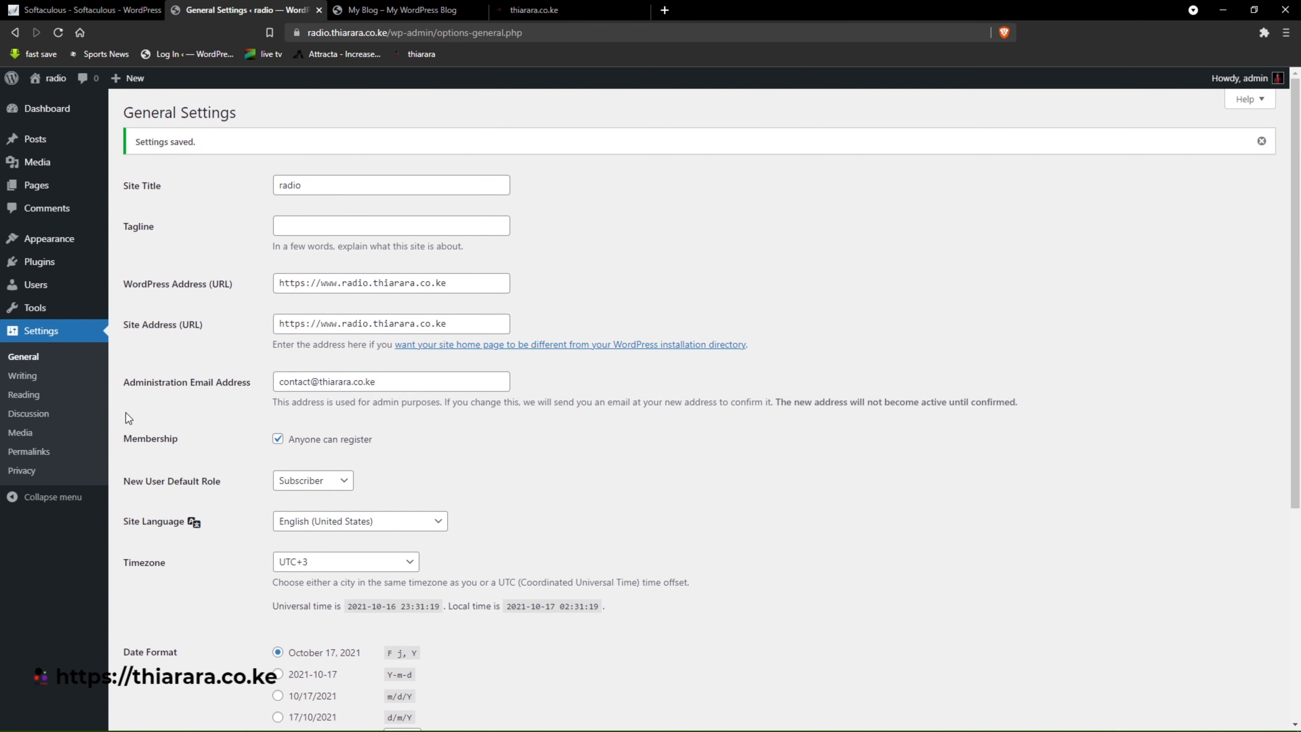
Step: Review the default post category and default post format options in the Writing settings, keeping Uncategorized and Standard
left_click(30, 377)
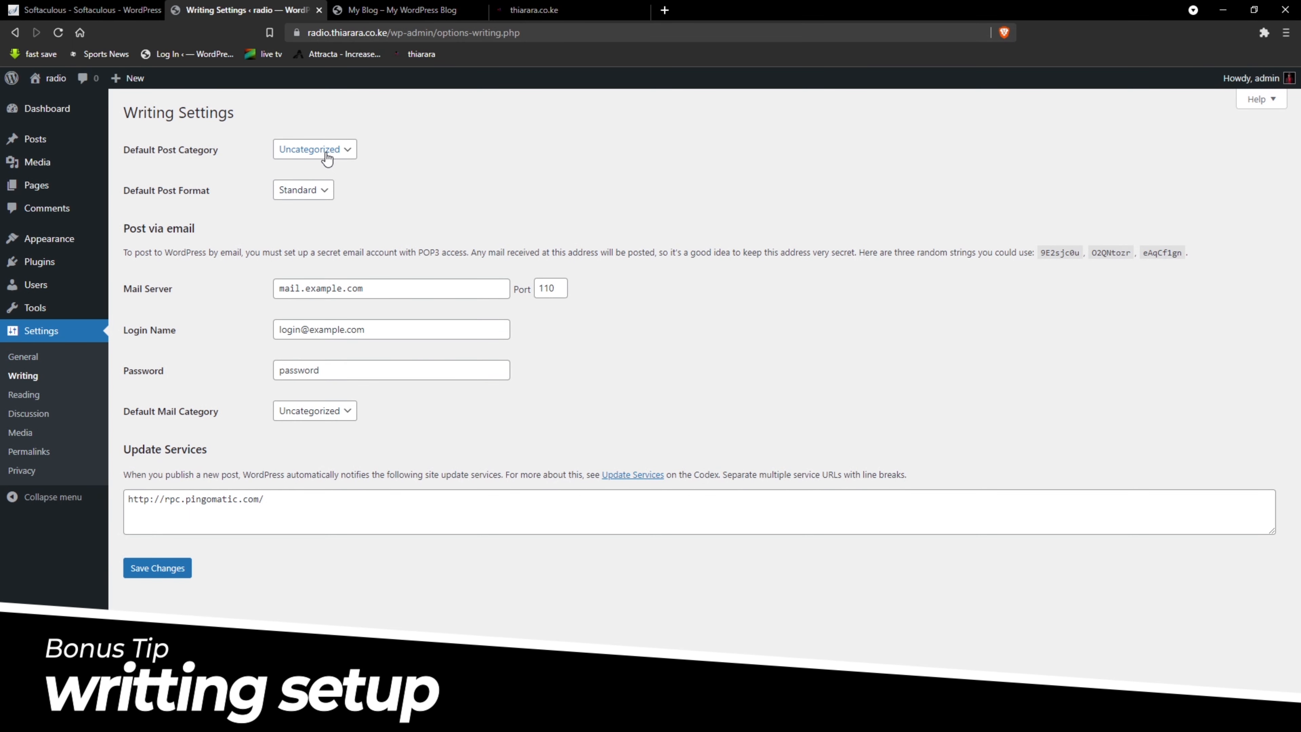
left_click(328, 153)
left_click(320, 167)
left_click(300, 190)
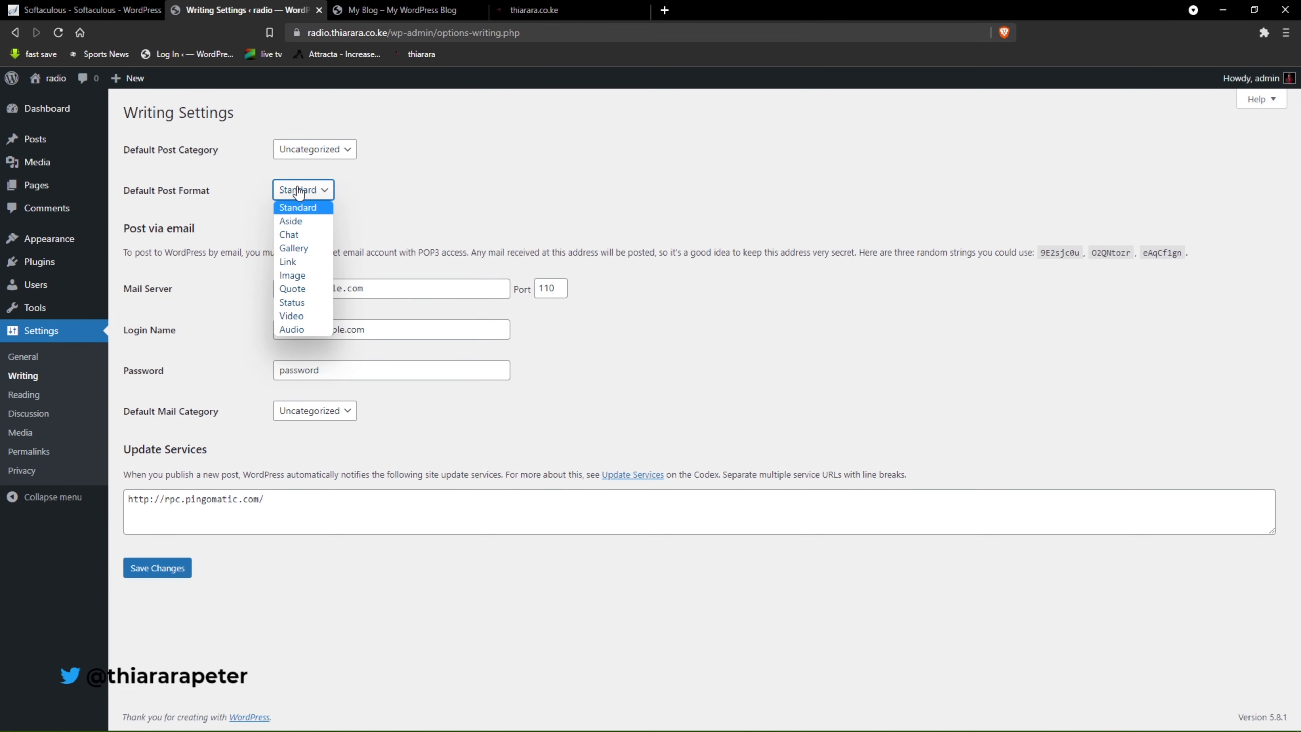
left_click(301, 193)
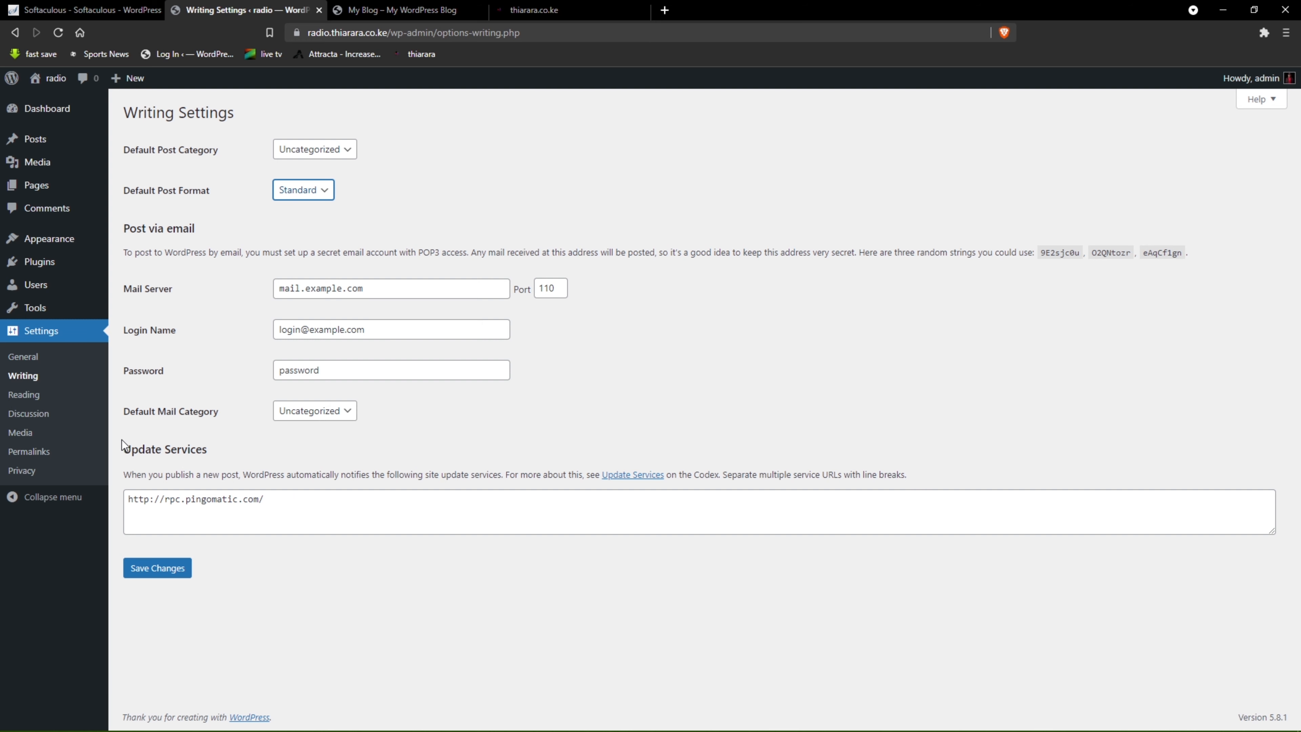
Step: Review the homepage display choices in the Reading settings, trying a static page and returning to Your latest posts
left_click(32, 398)
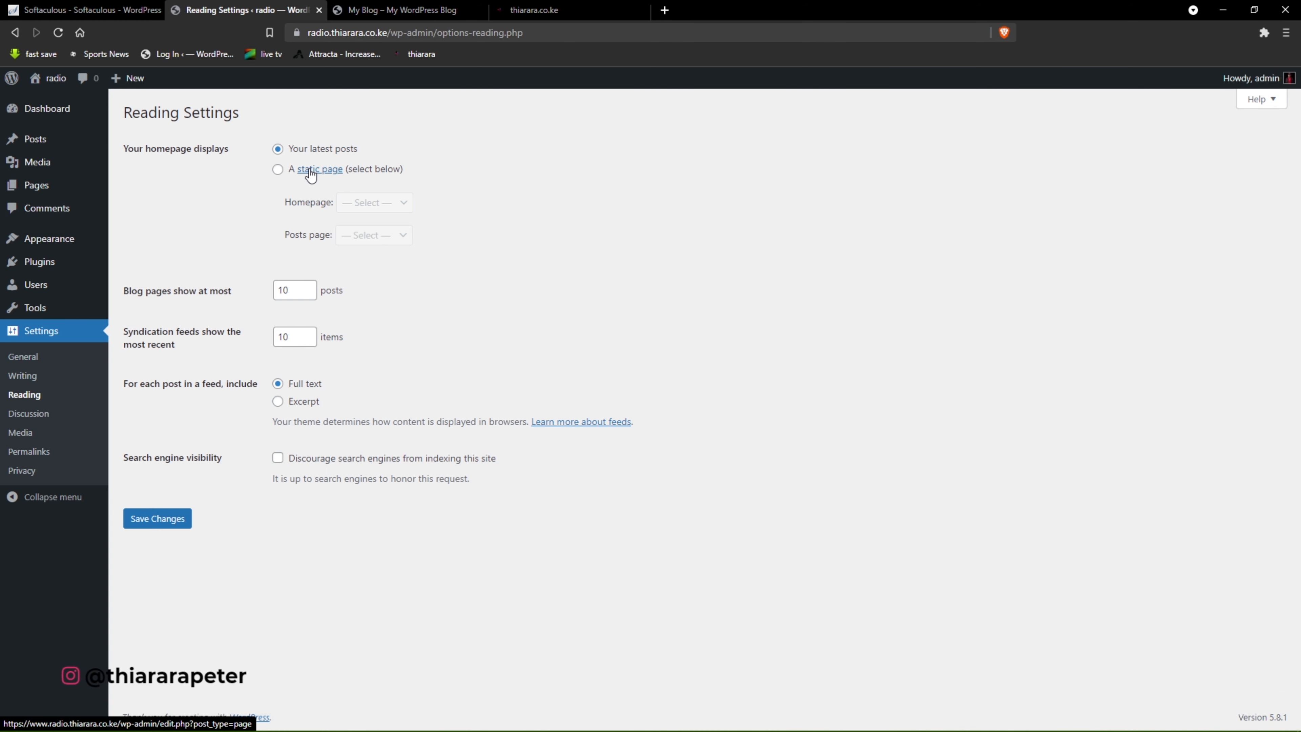
left_click(278, 169)
left_click(374, 203)
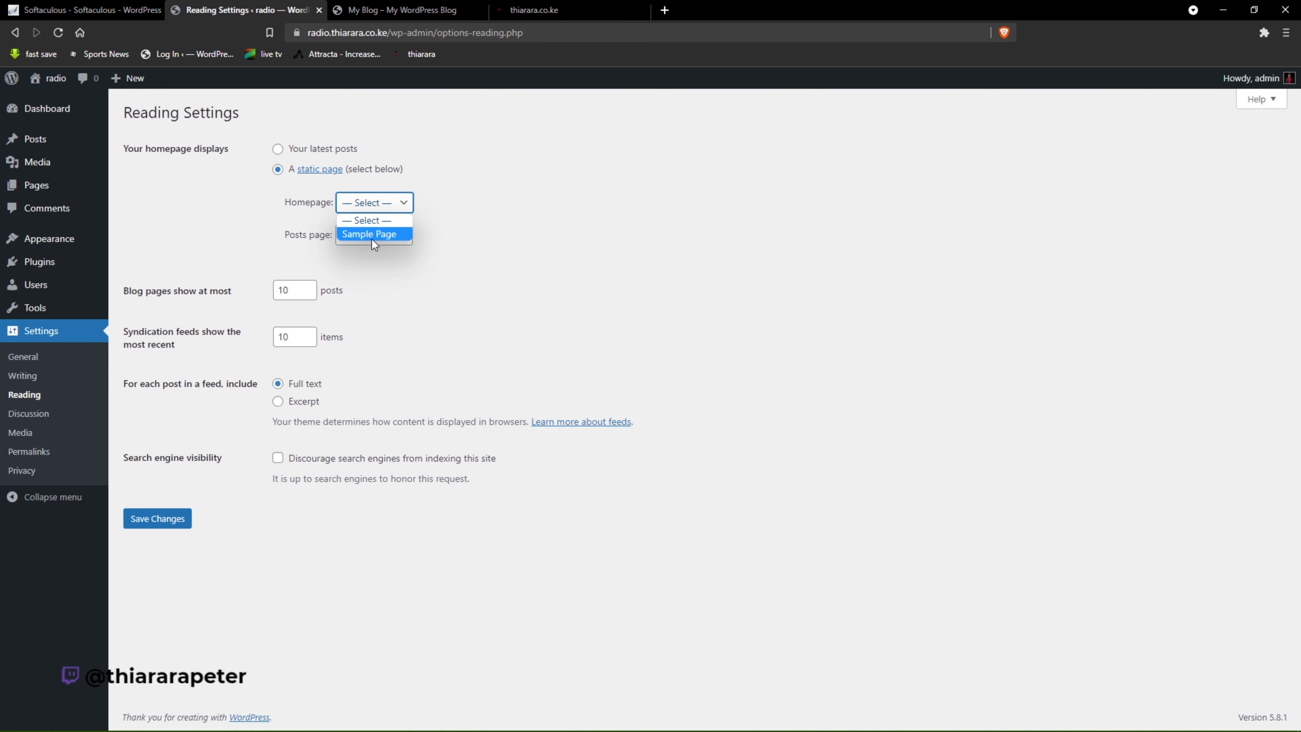
left_click(285, 159)
left_click(278, 149)
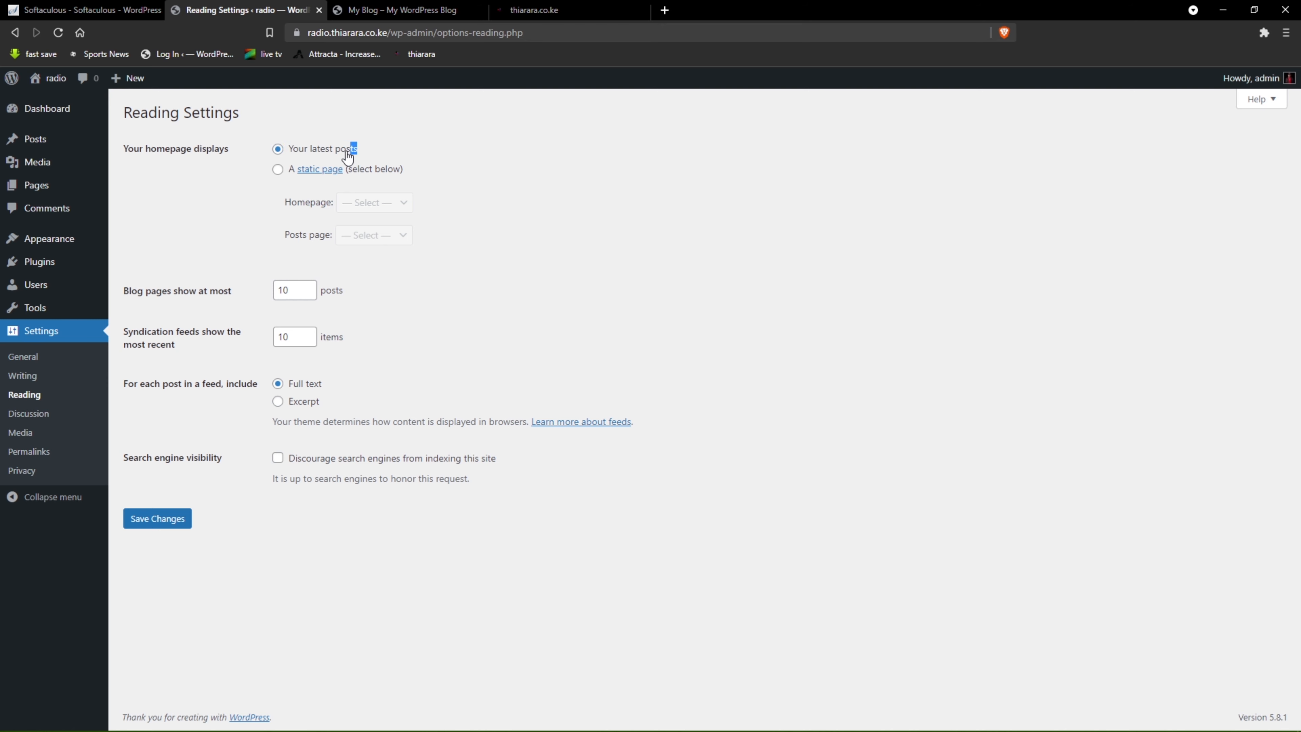
left_click_drag(348, 157, 288, 155)
left_click(442, 296)
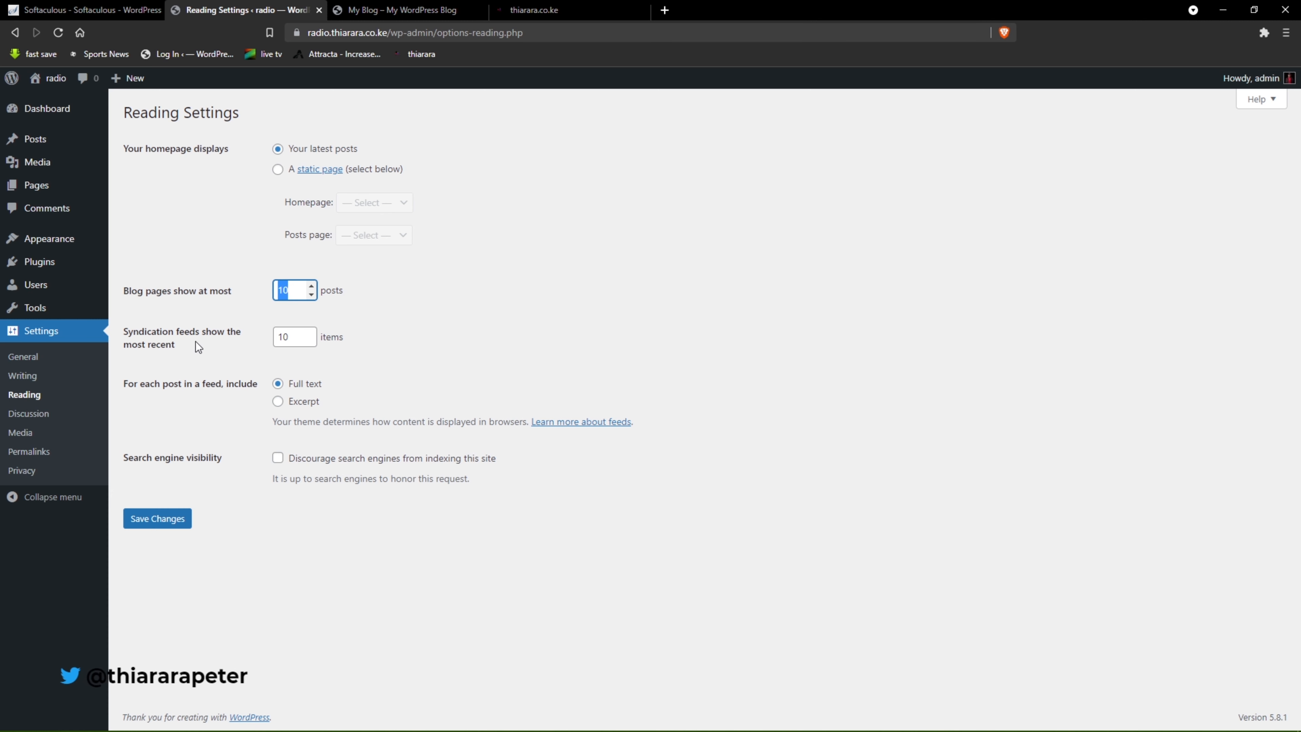
Step: Set each post in a feed to include only an excerpt and save the Reading settings
left_click(286, 340)
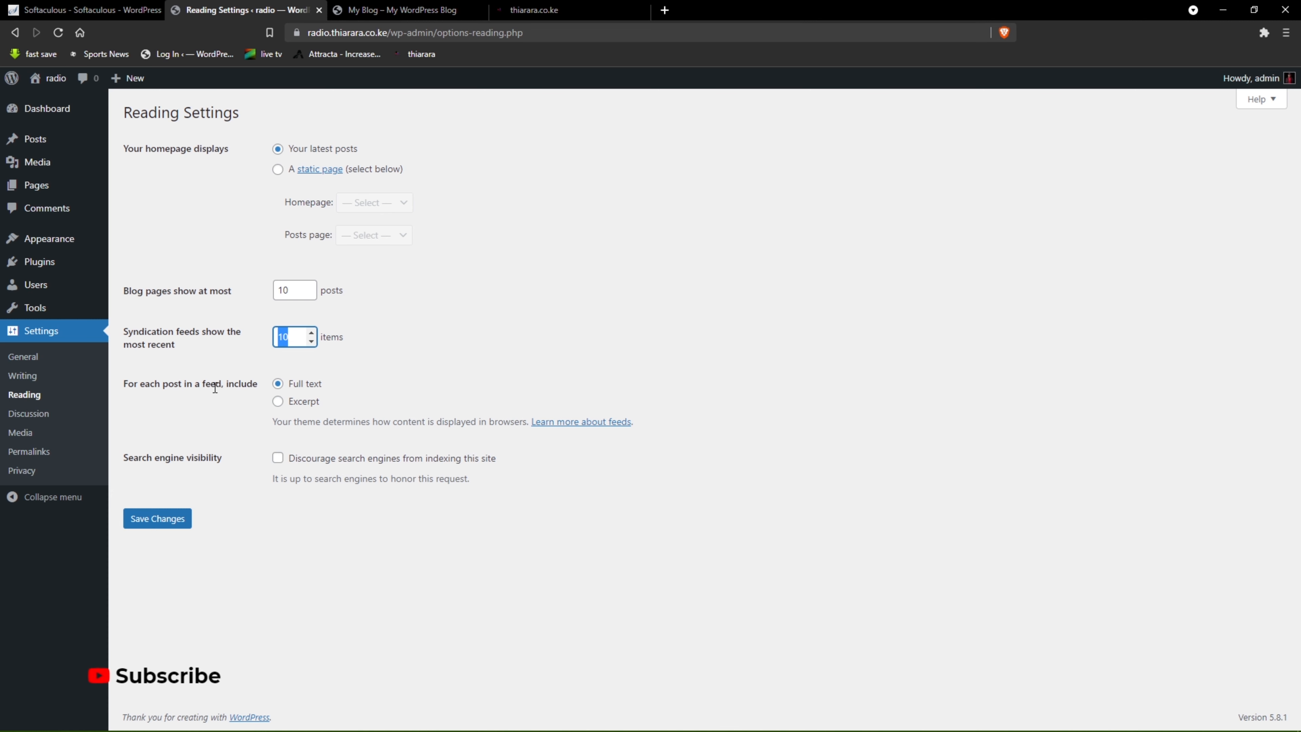
left_click(284, 404)
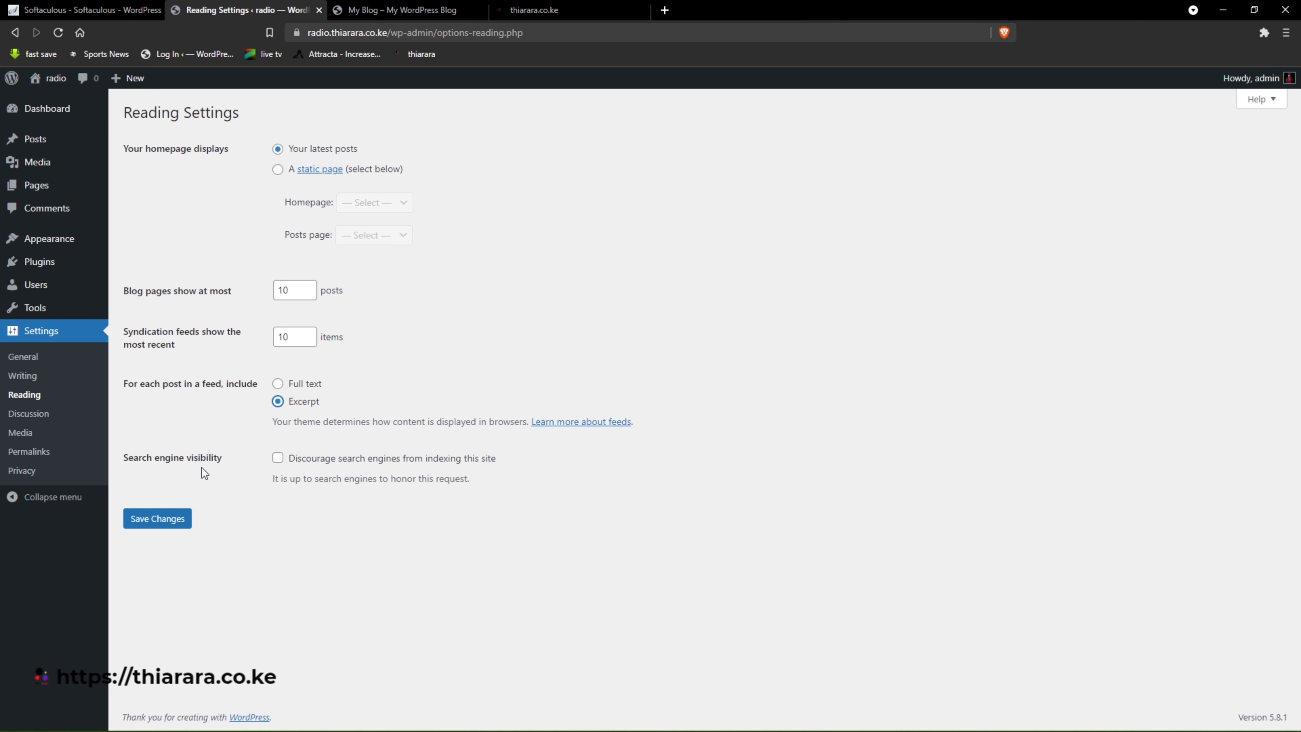
left_click(159, 524)
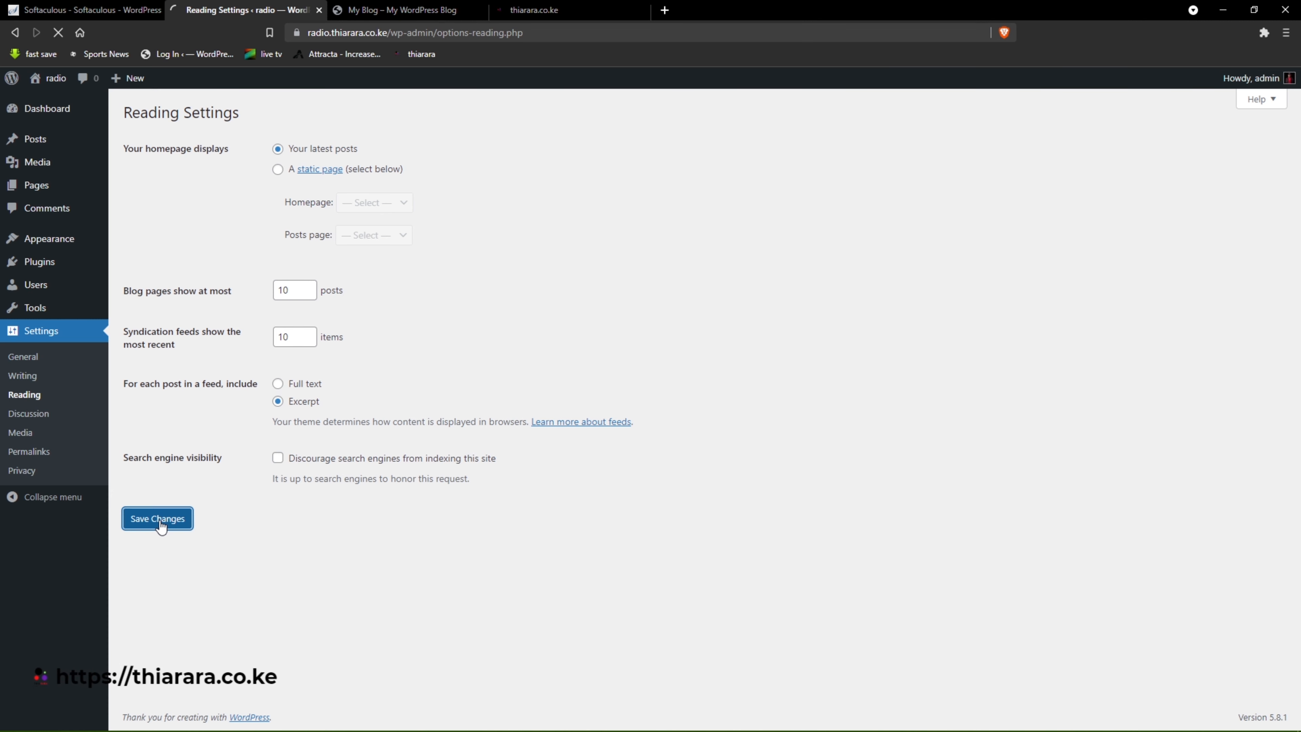
Step: In the Discussion settings, require users to be registered and logged in to comment
left_click(32, 416)
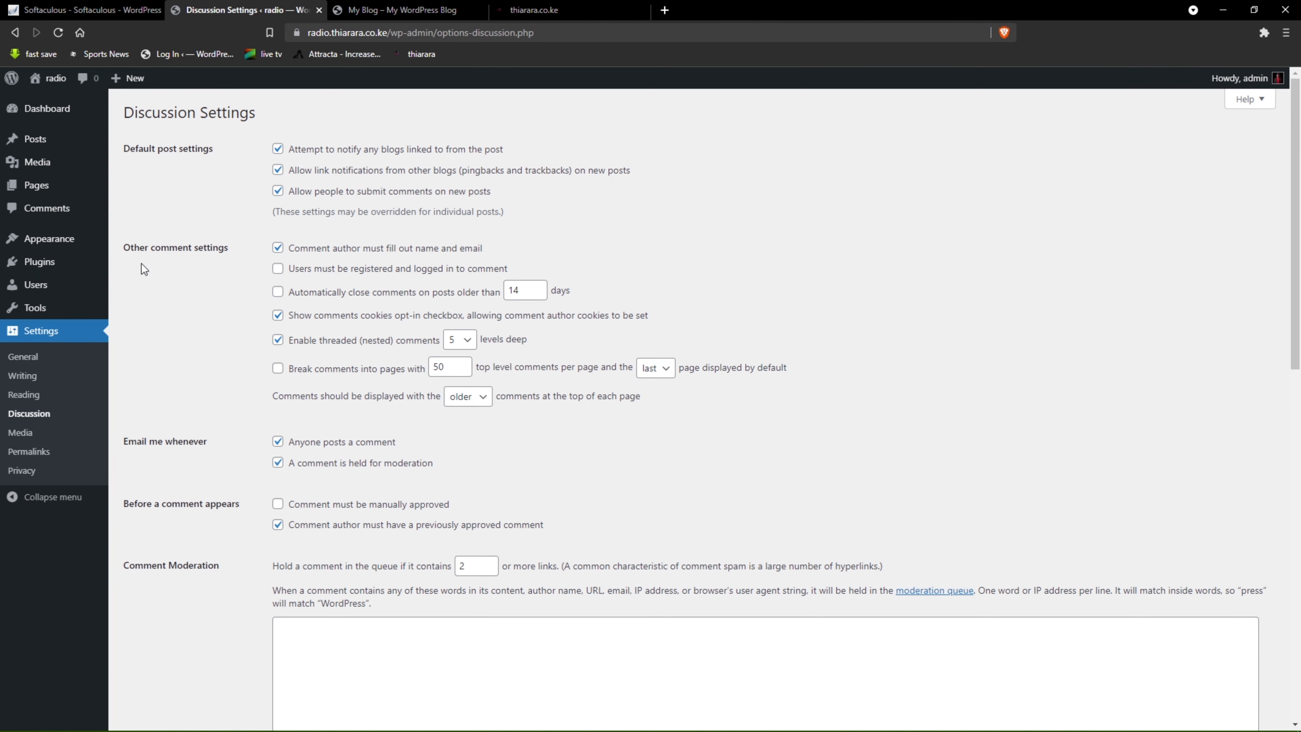
left_click_drag(121, 248, 236, 251)
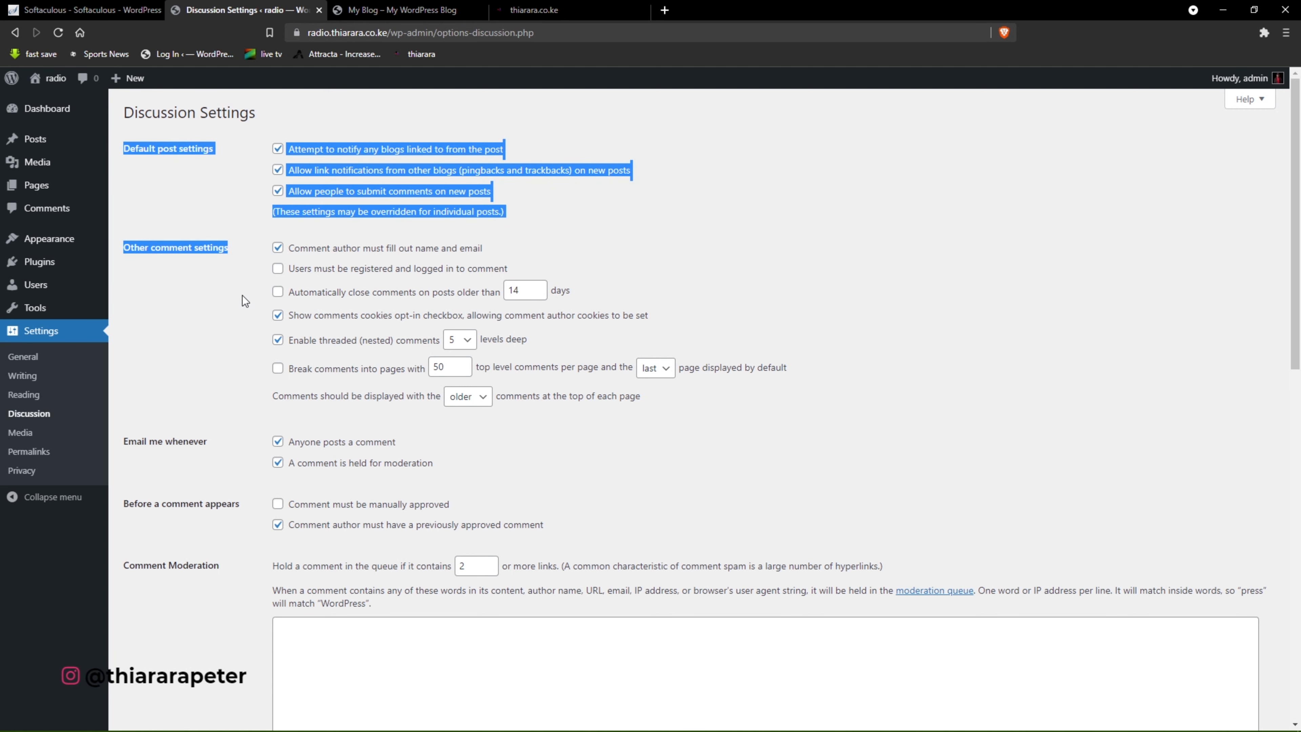
left_click(244, 284)
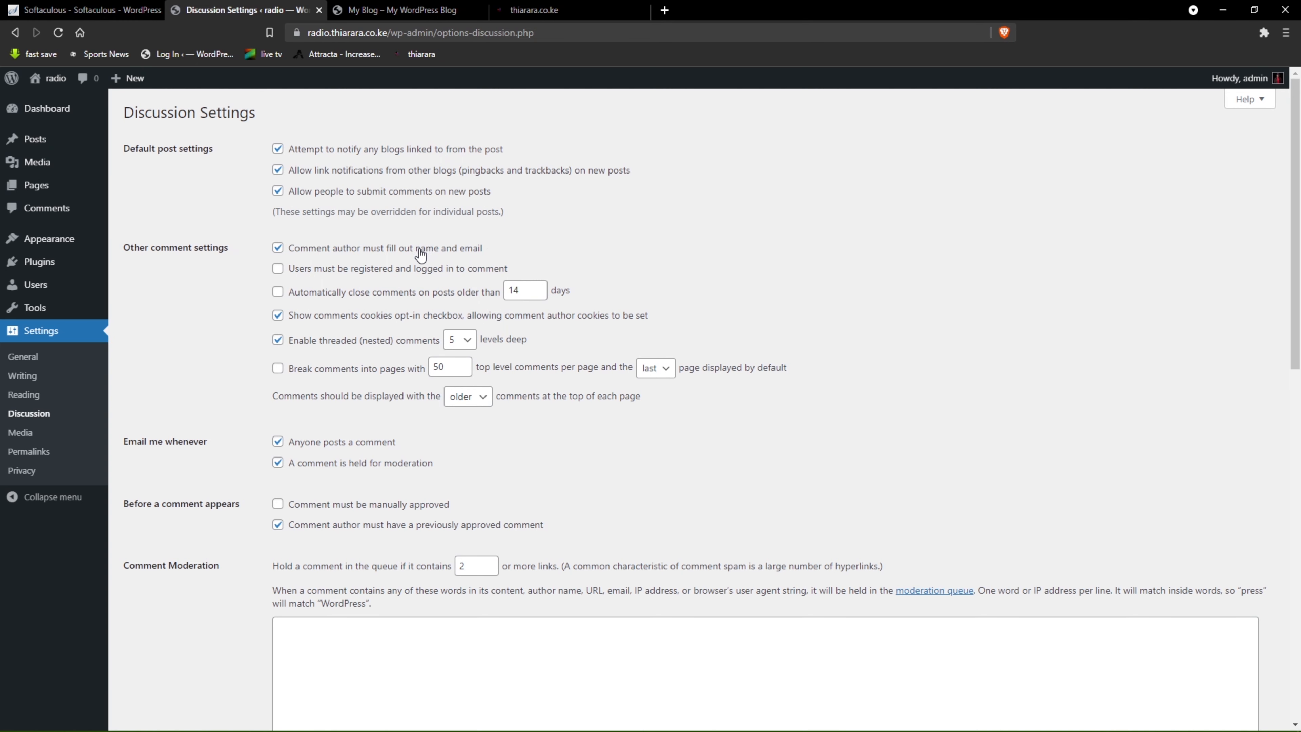
left_click_drag(415, 249, 436, 250)
left_click_drag(489, 253, 470, 256)
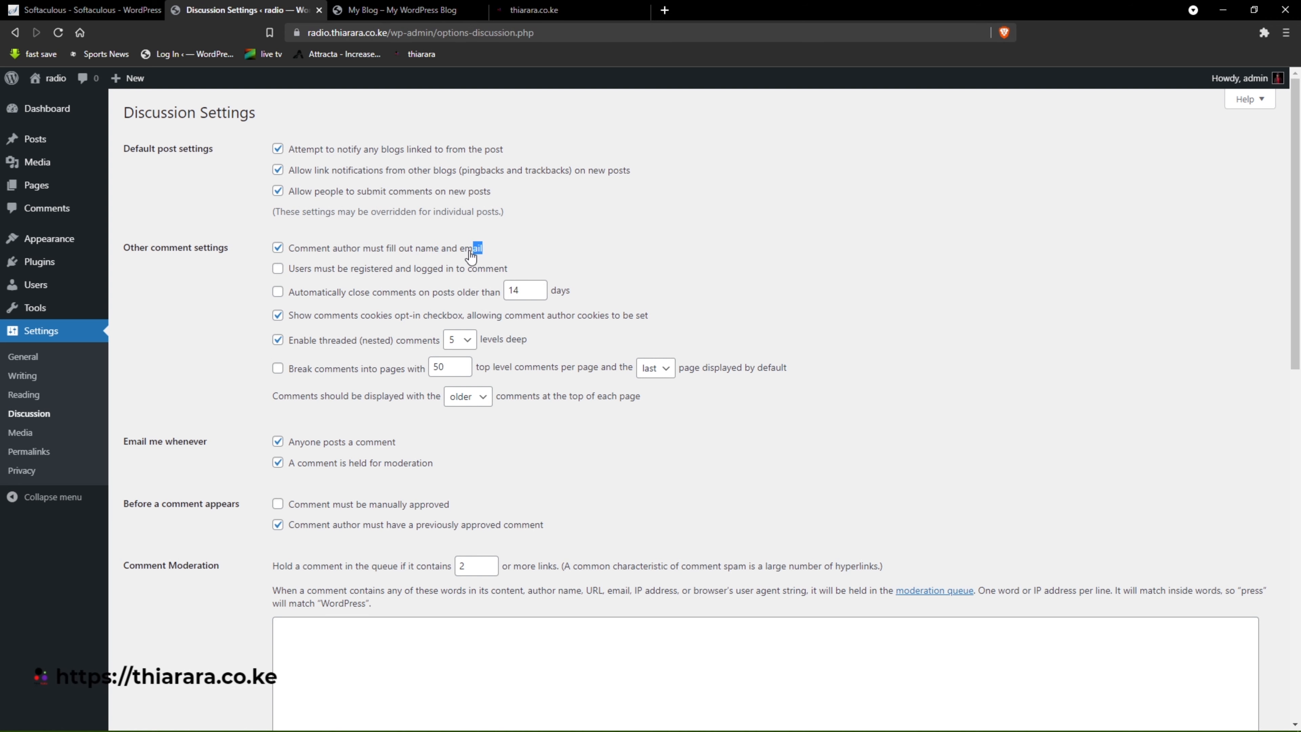
left_click(279, 271)
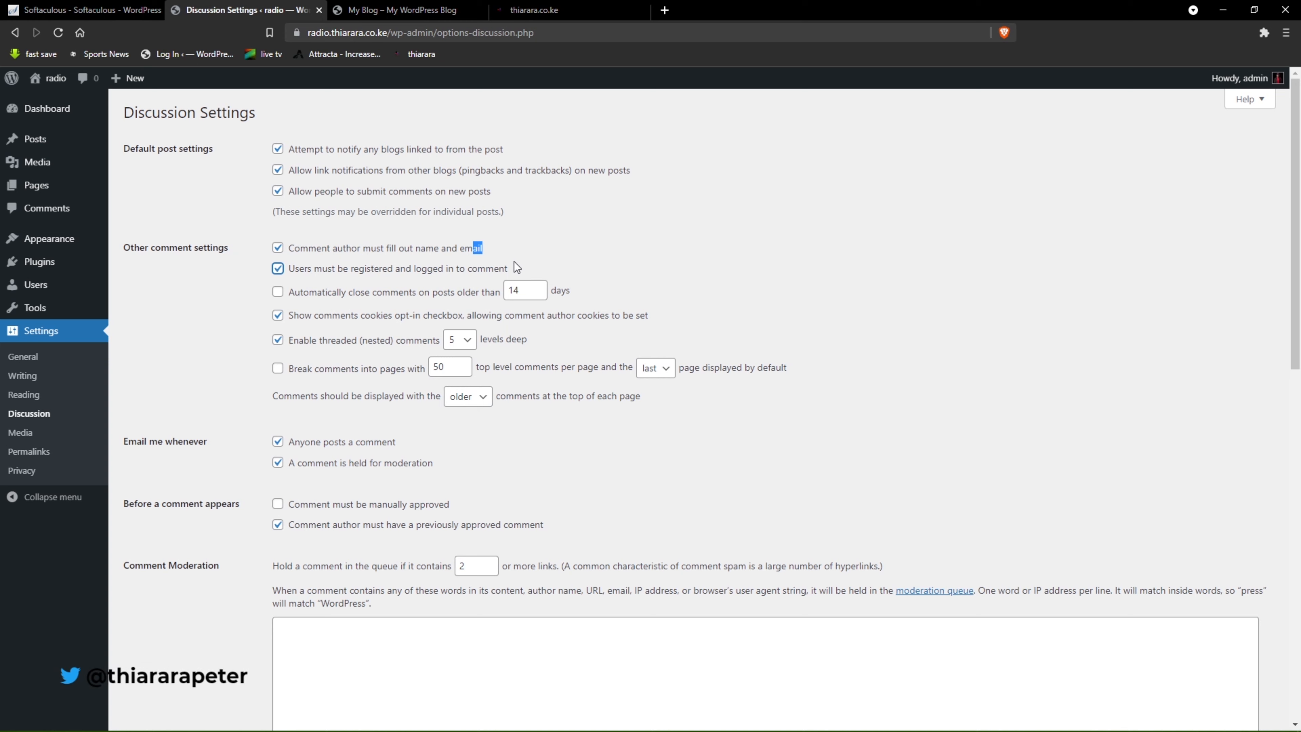
left_click(531, 259)
left_click(277, 292)
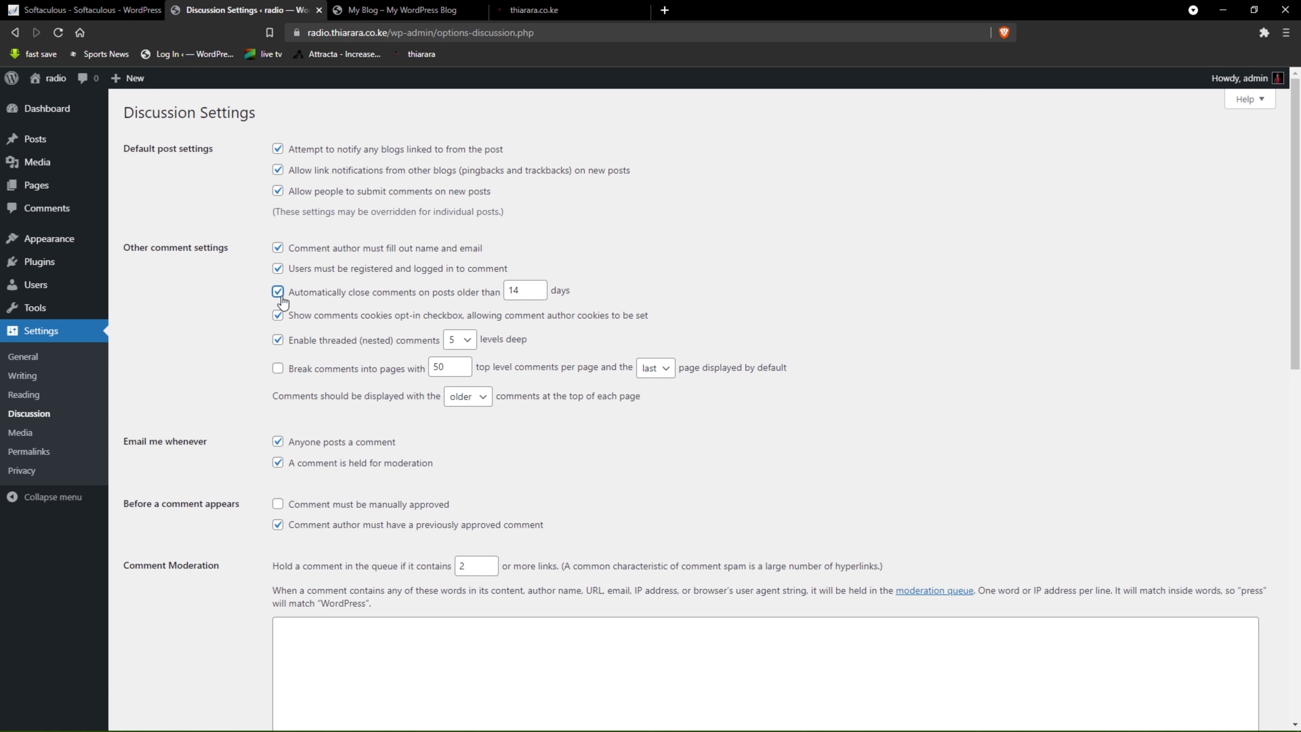
double_click(507, 291)
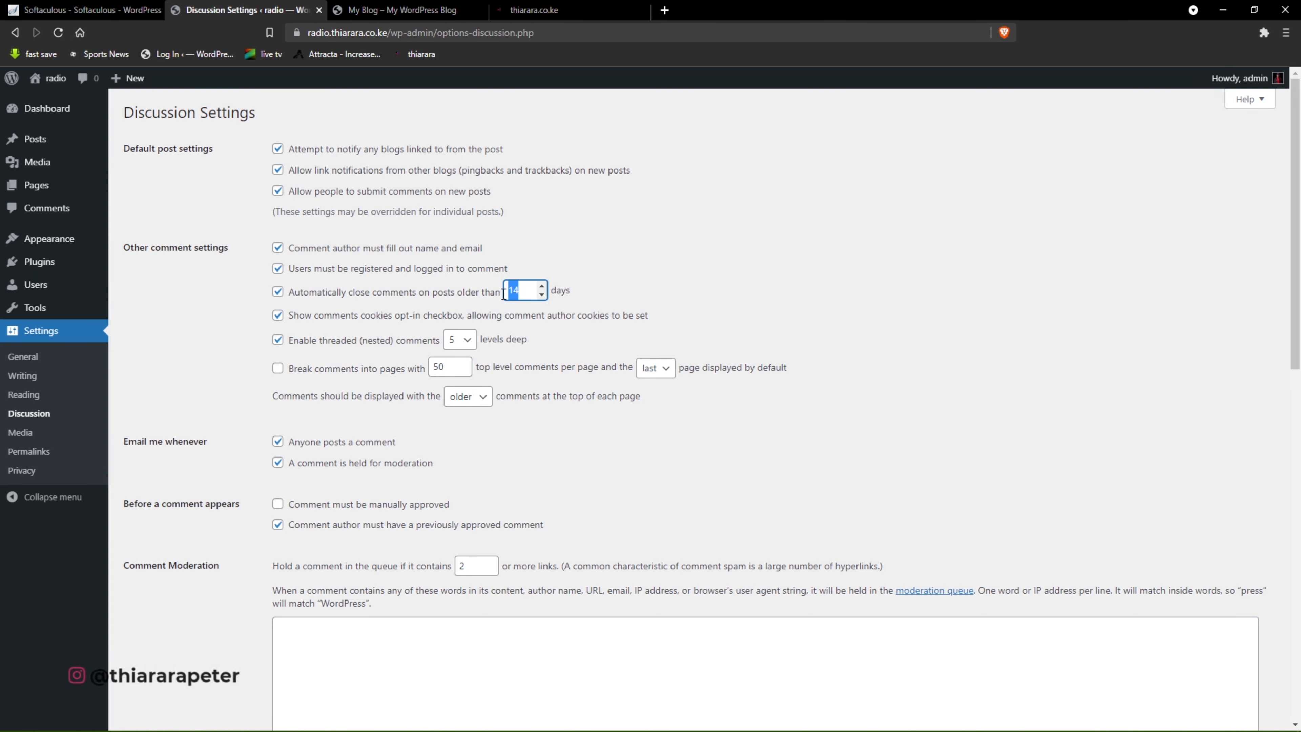
left_click(279, 295)
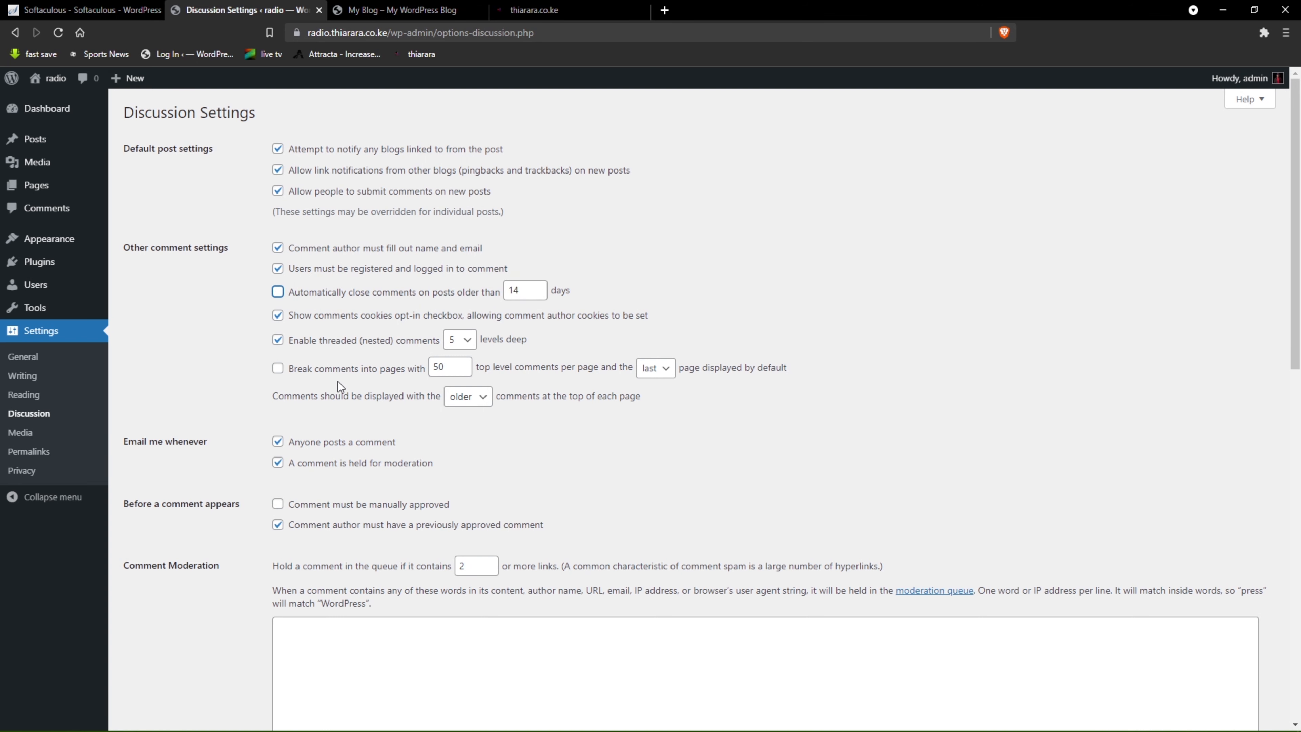
Step: Enable breaking comments into pages and set the limit to 10 top level comments per page
left_click(277, 369)
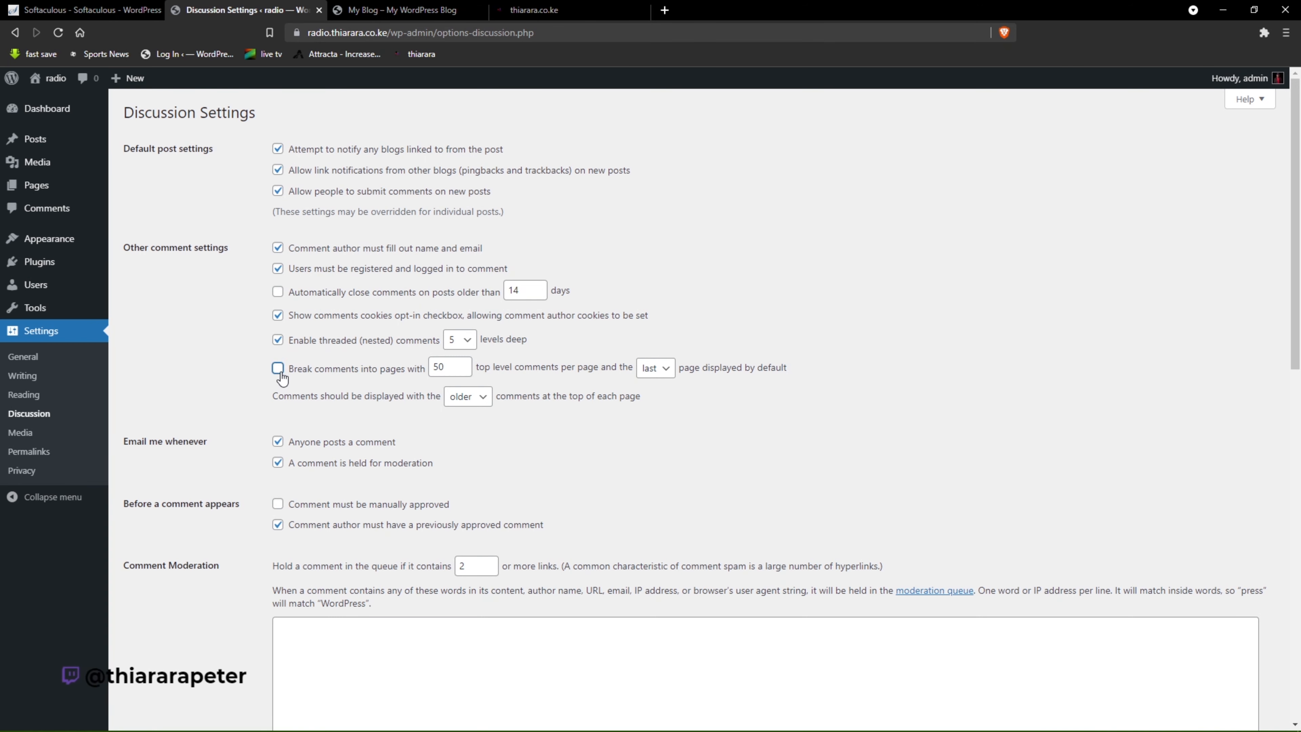
double_click(450, 366)
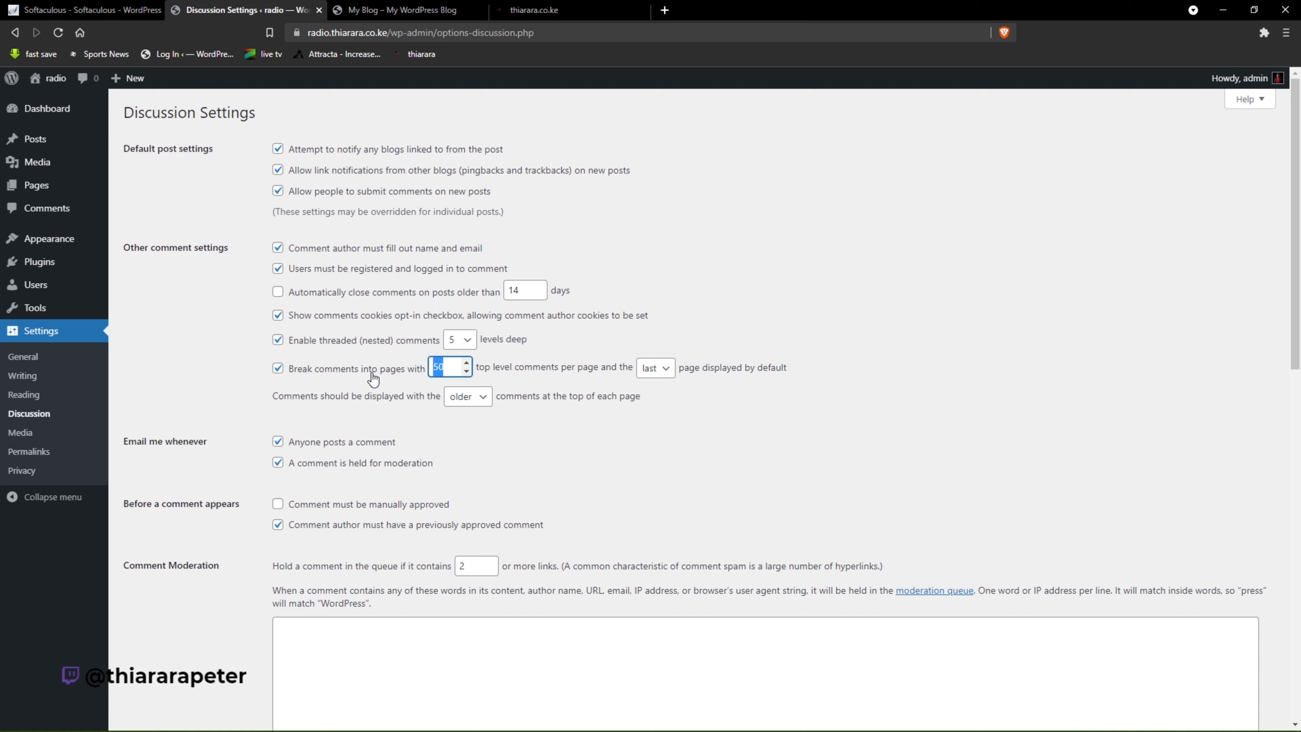
type("50")
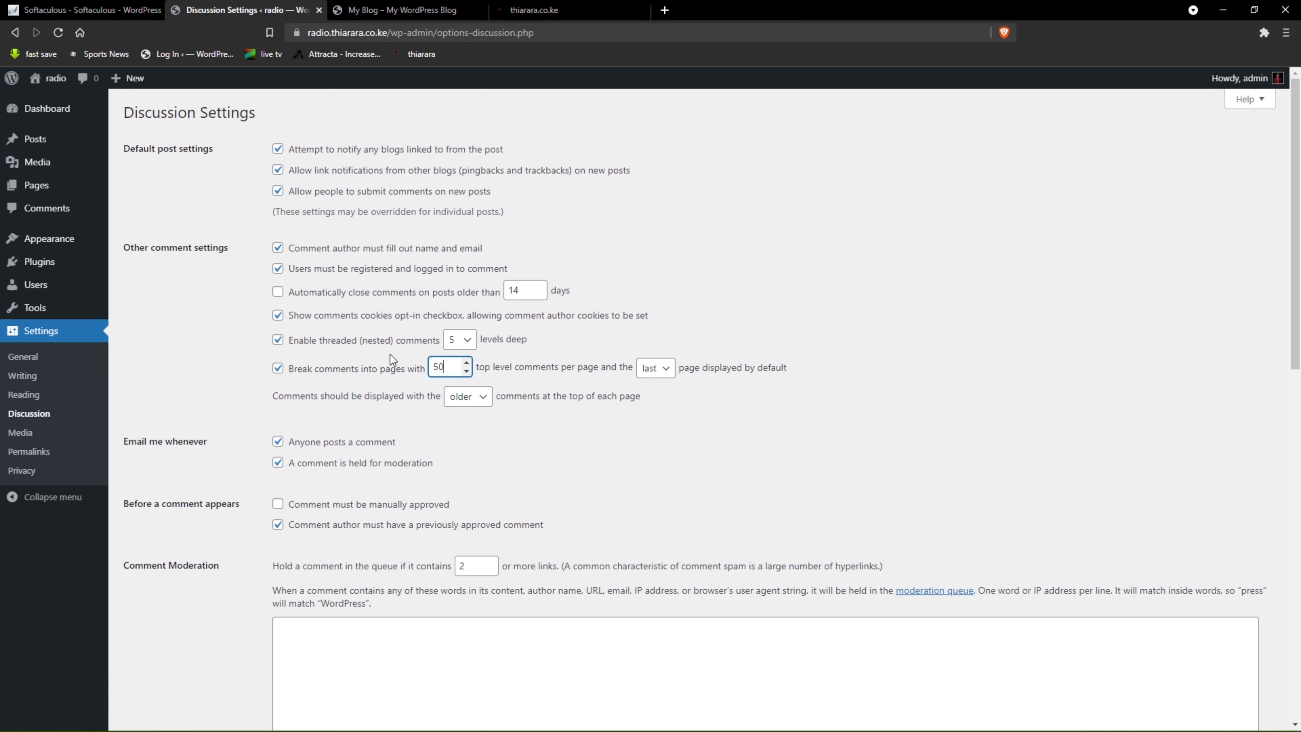
key("BackSpace")
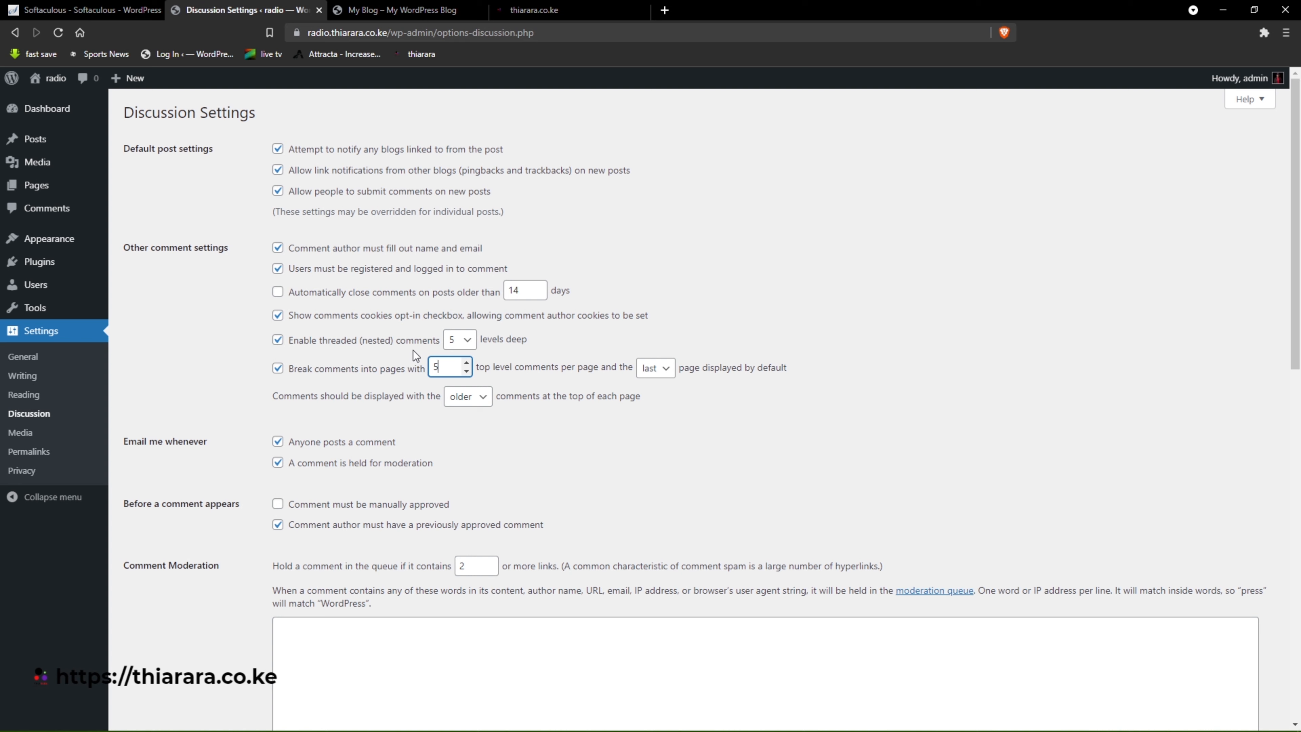
key("BackSpace")
type("10")
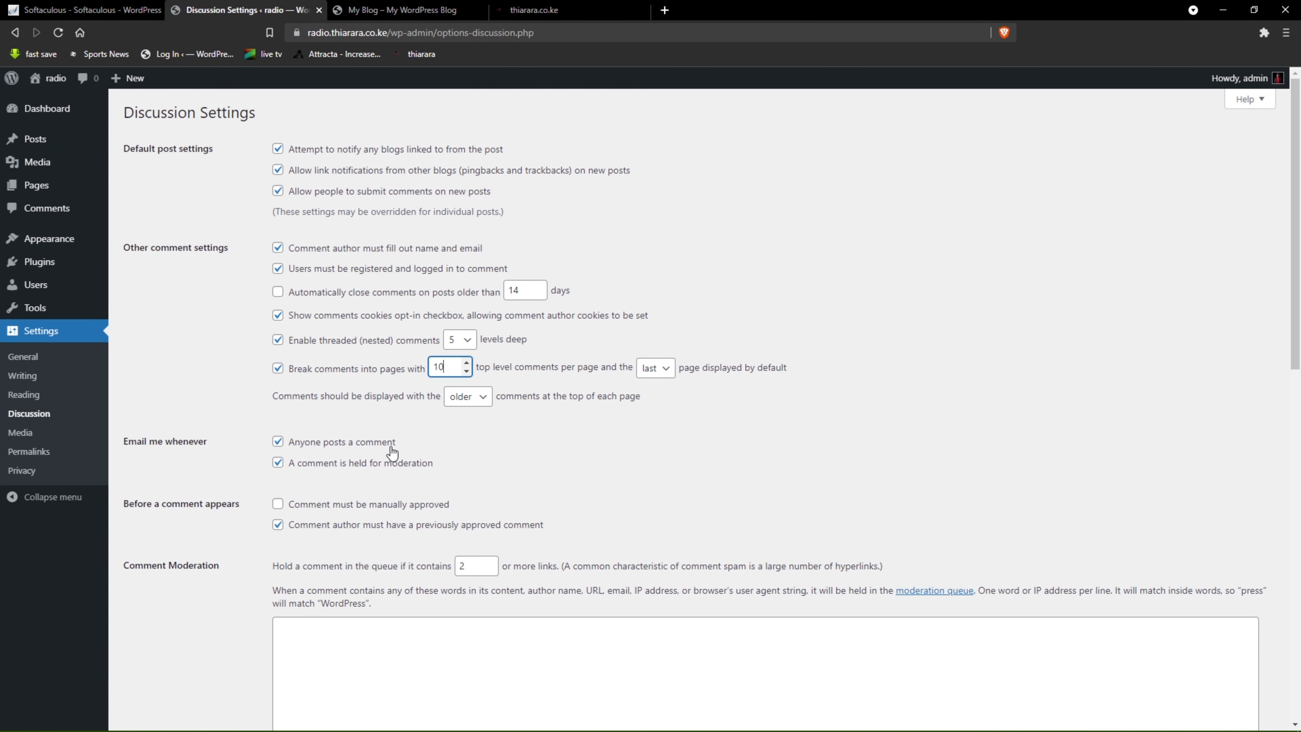
Step: Review the comment email notification, manual approval and avatar options, and save the Discussion settings
left_click_drag(404, 444, 291, 449)
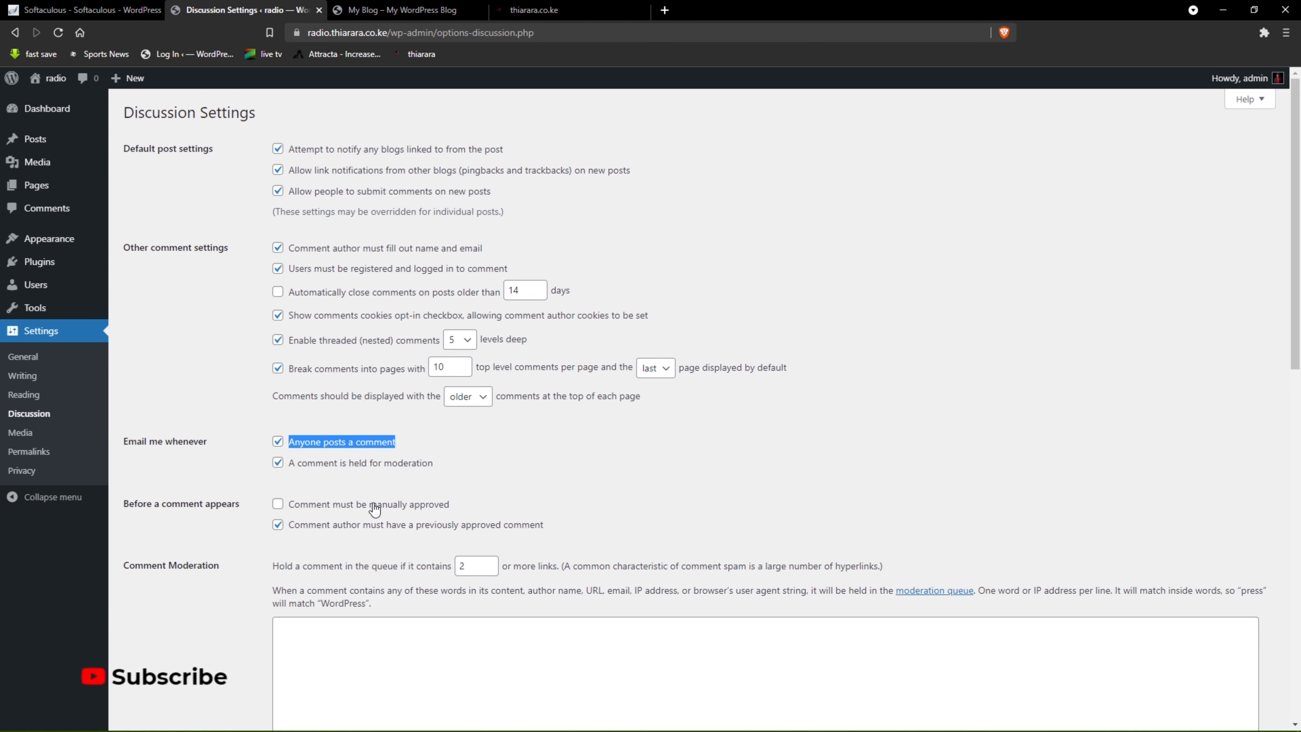
left_click_drag(467, 508, 297, 514)
left_click(297, 513)
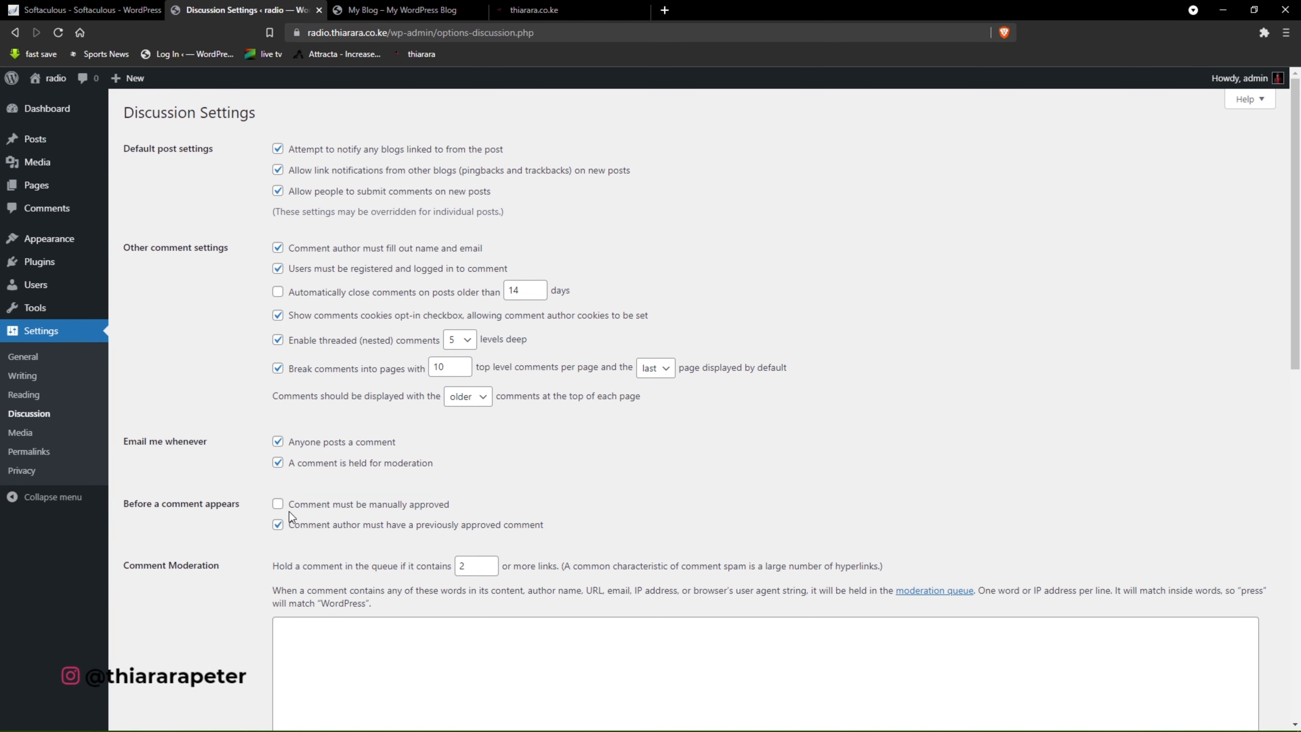
left_click(279, 506)
scroll(205, 572, "down", 5)
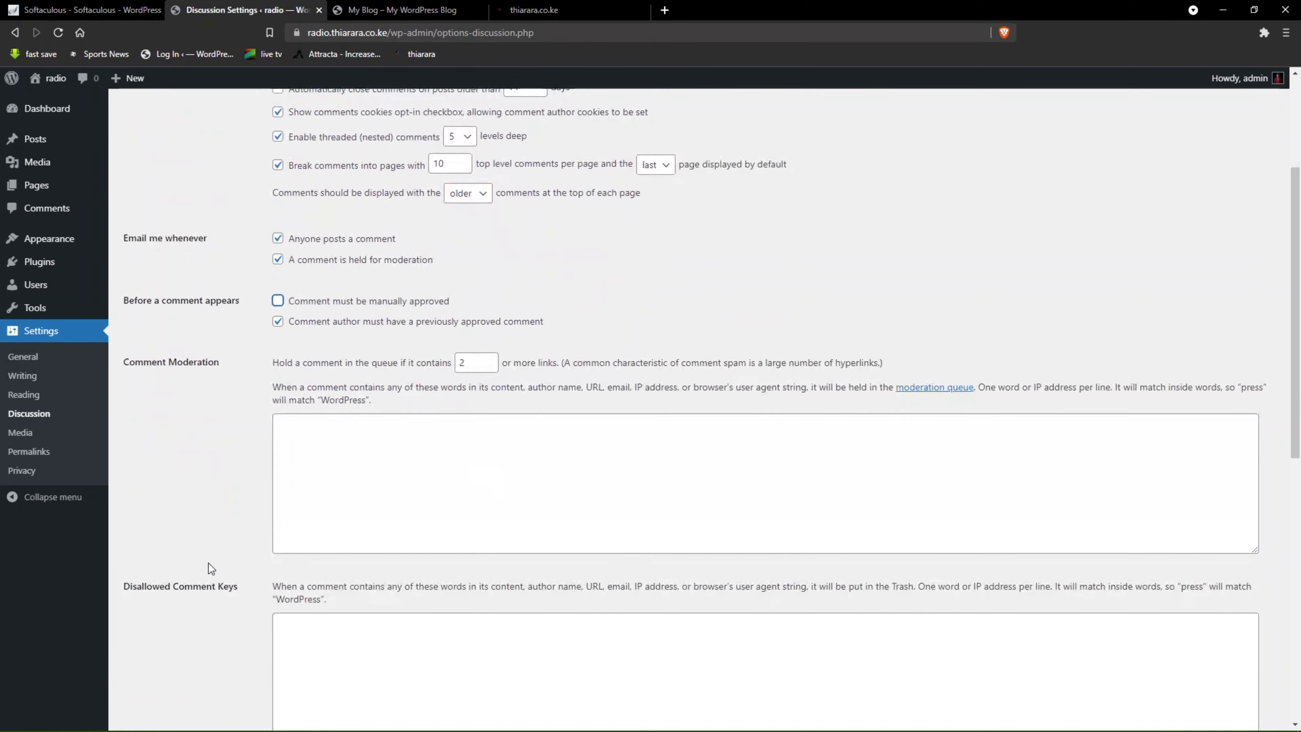
scroll(268, 599, "down", 7)
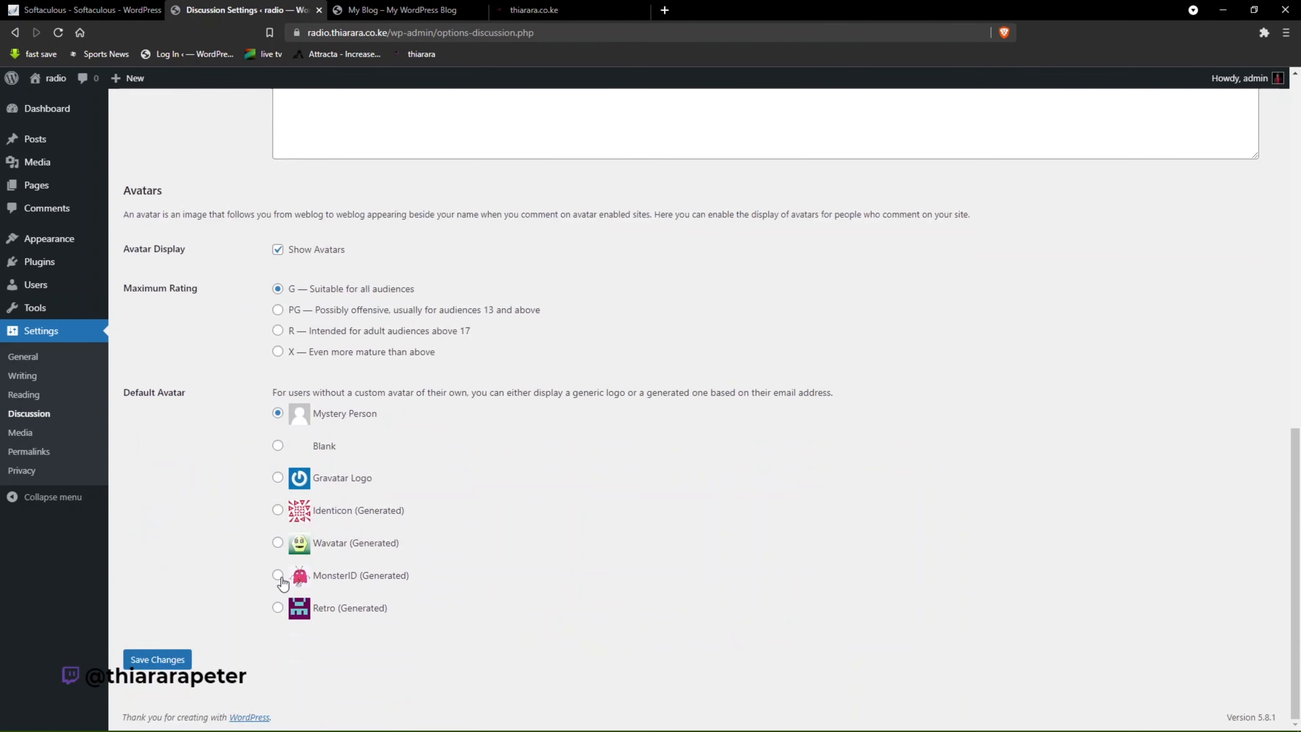
left_click(137, 659)
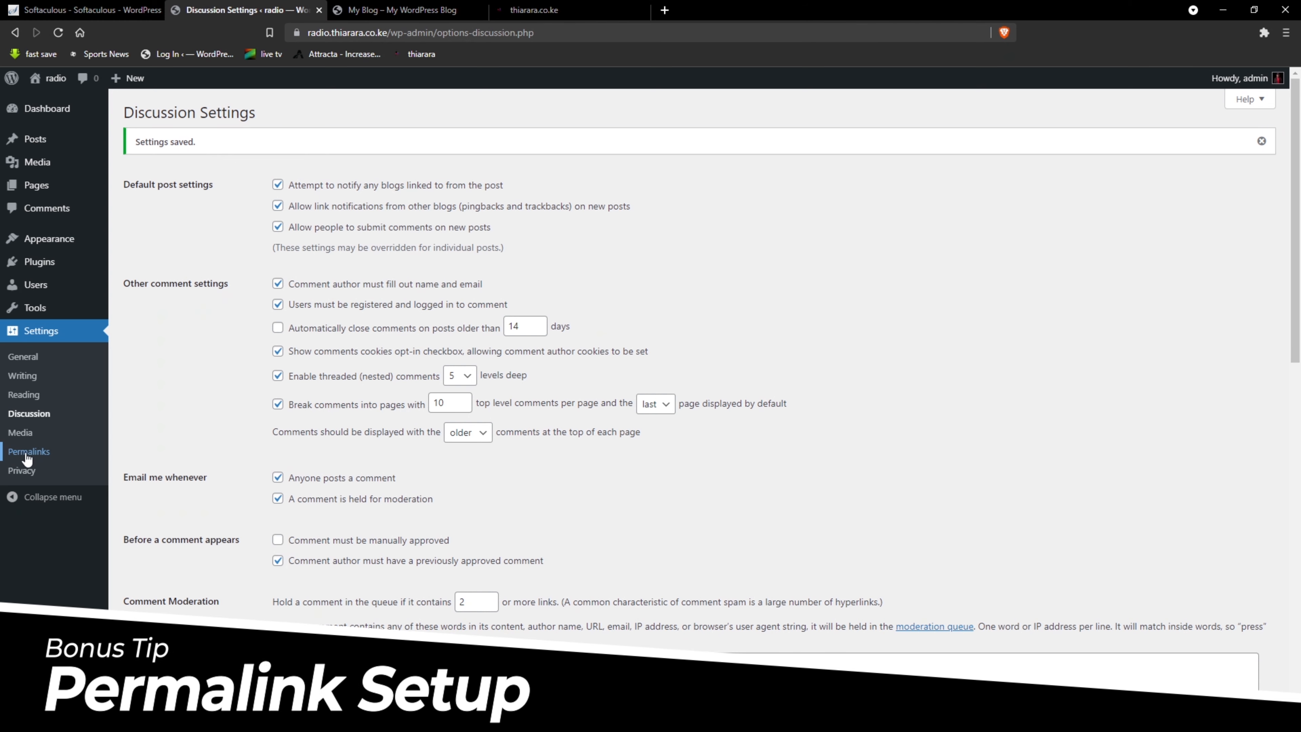
Step: Set the site's permalink structure to Post name and save the change
left_click(26, 451)
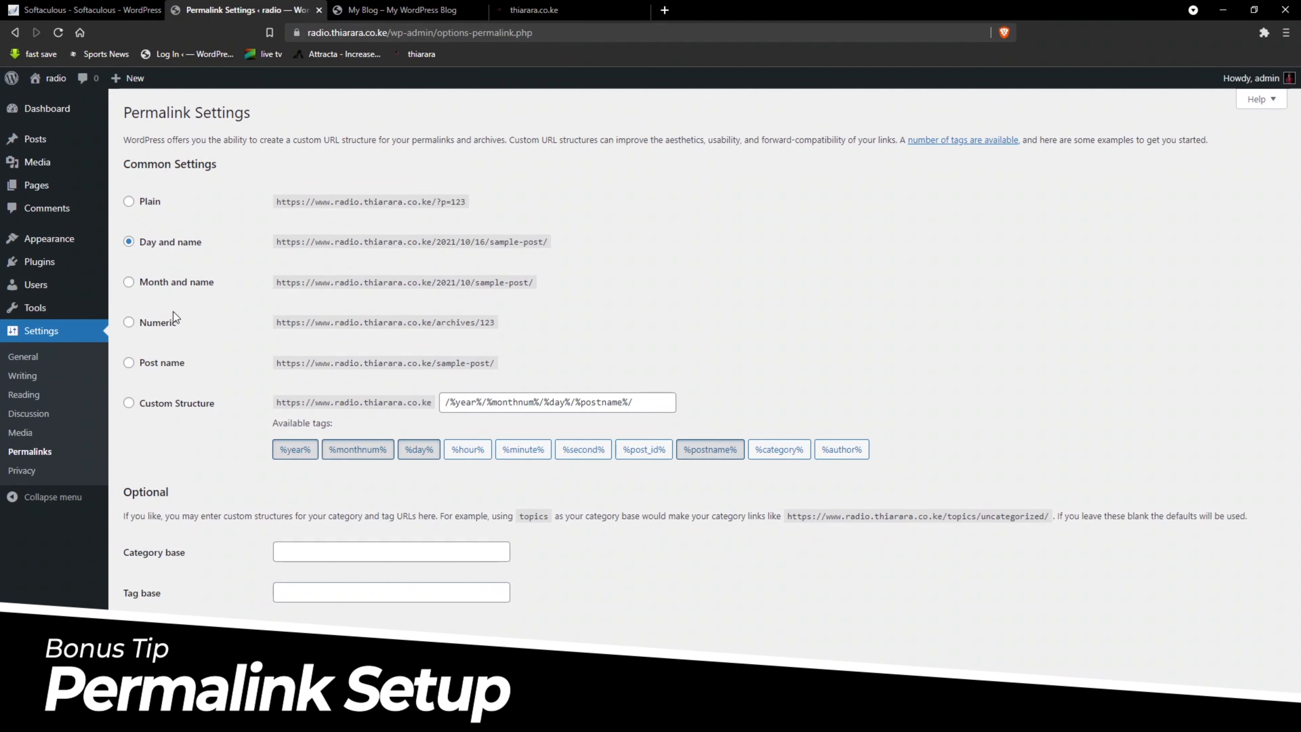
left_click(129, 365)
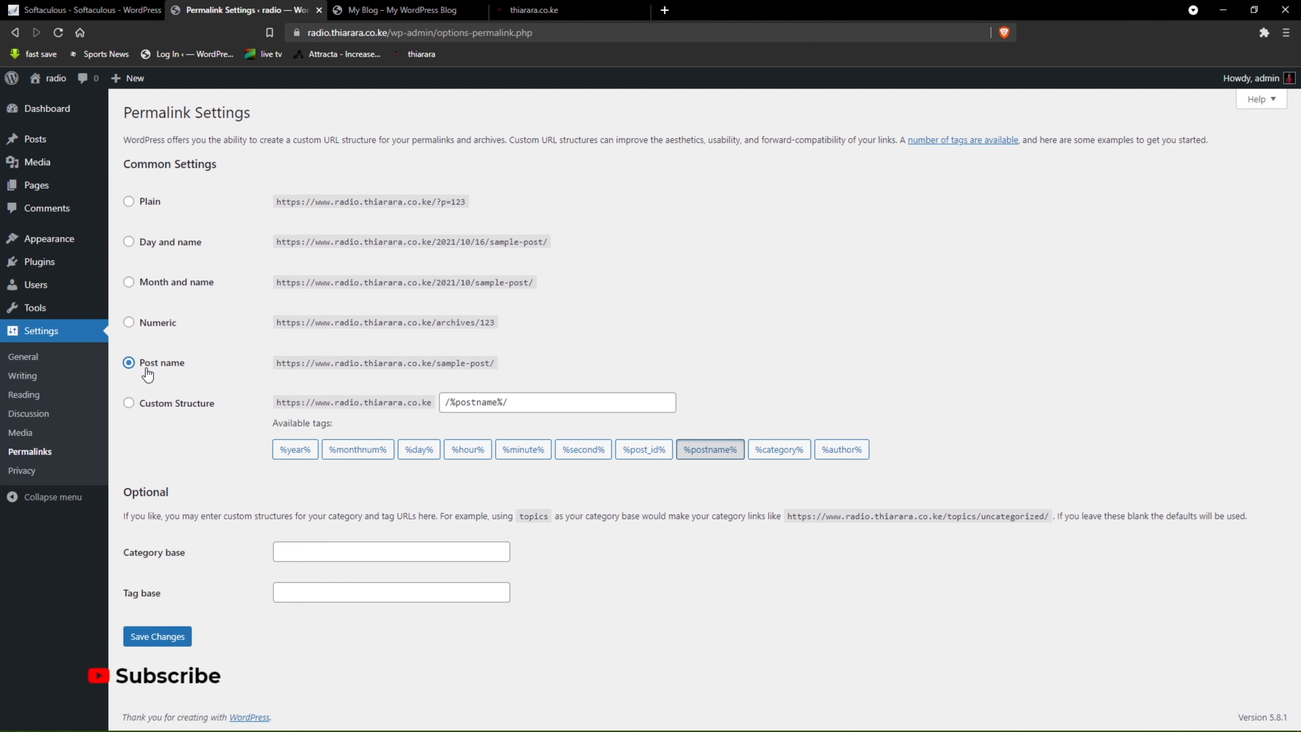
left_click(156, 636)
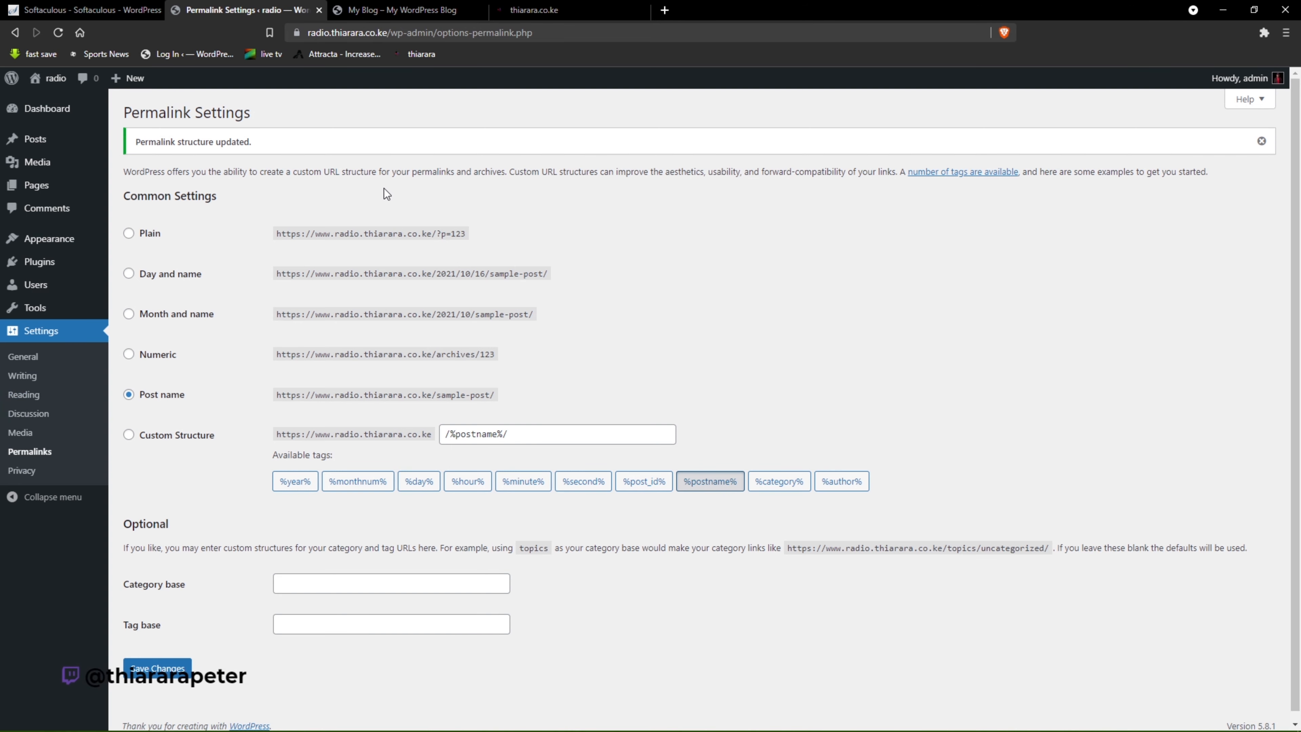
Step: View the list of installed plugins and the site's installed themes
mouse_move(53, 265)
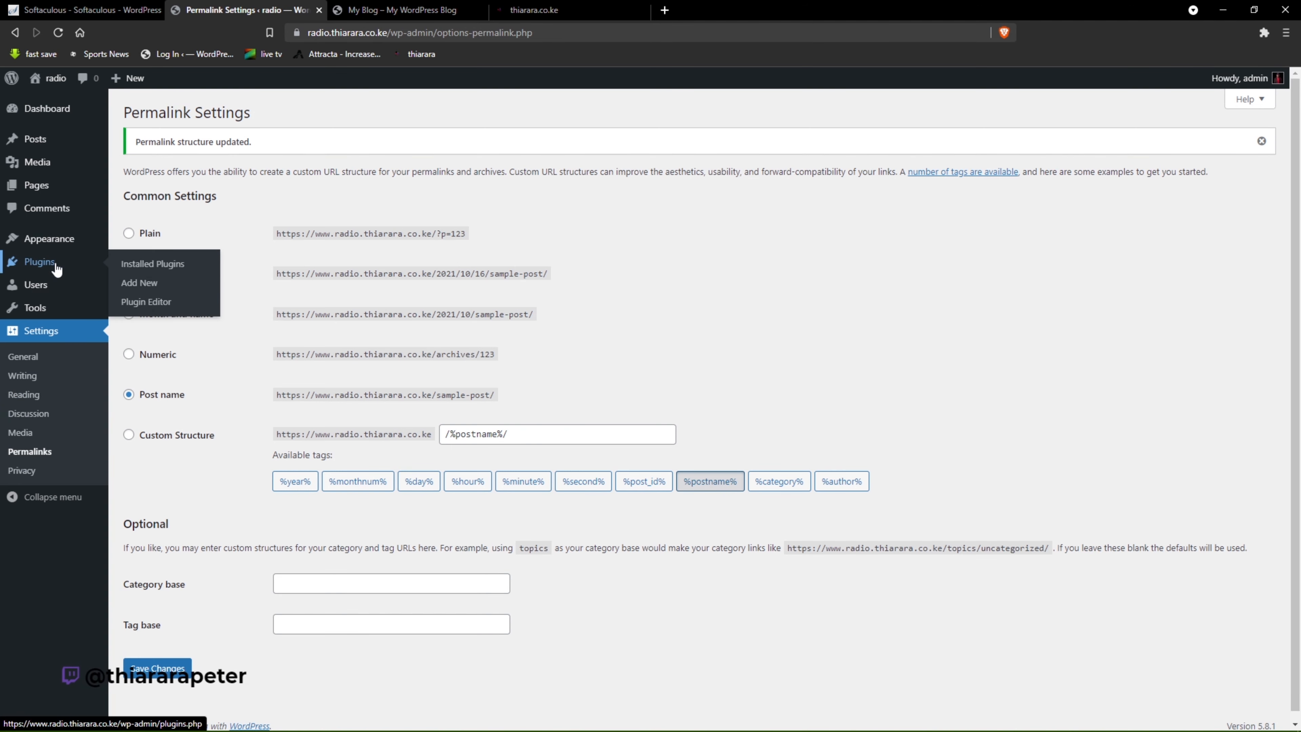
left_click(142, 272)
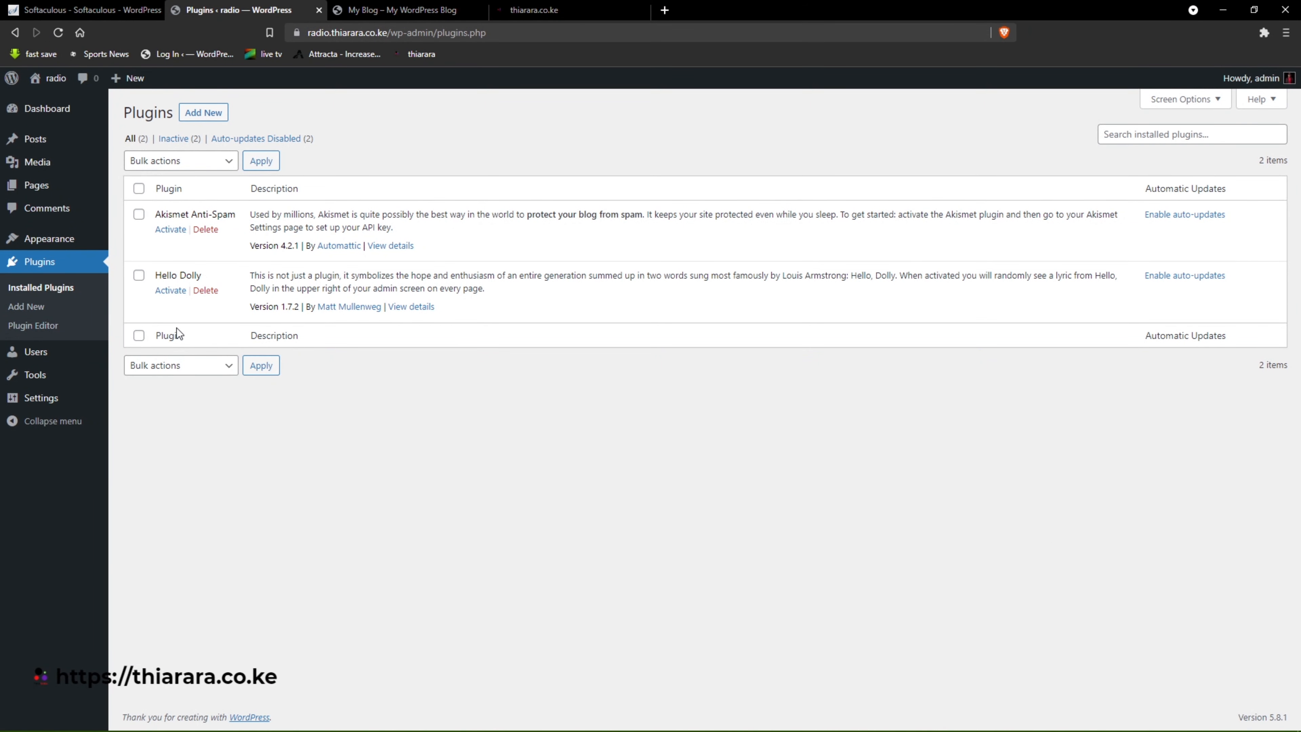
mouse_move(58, 247)
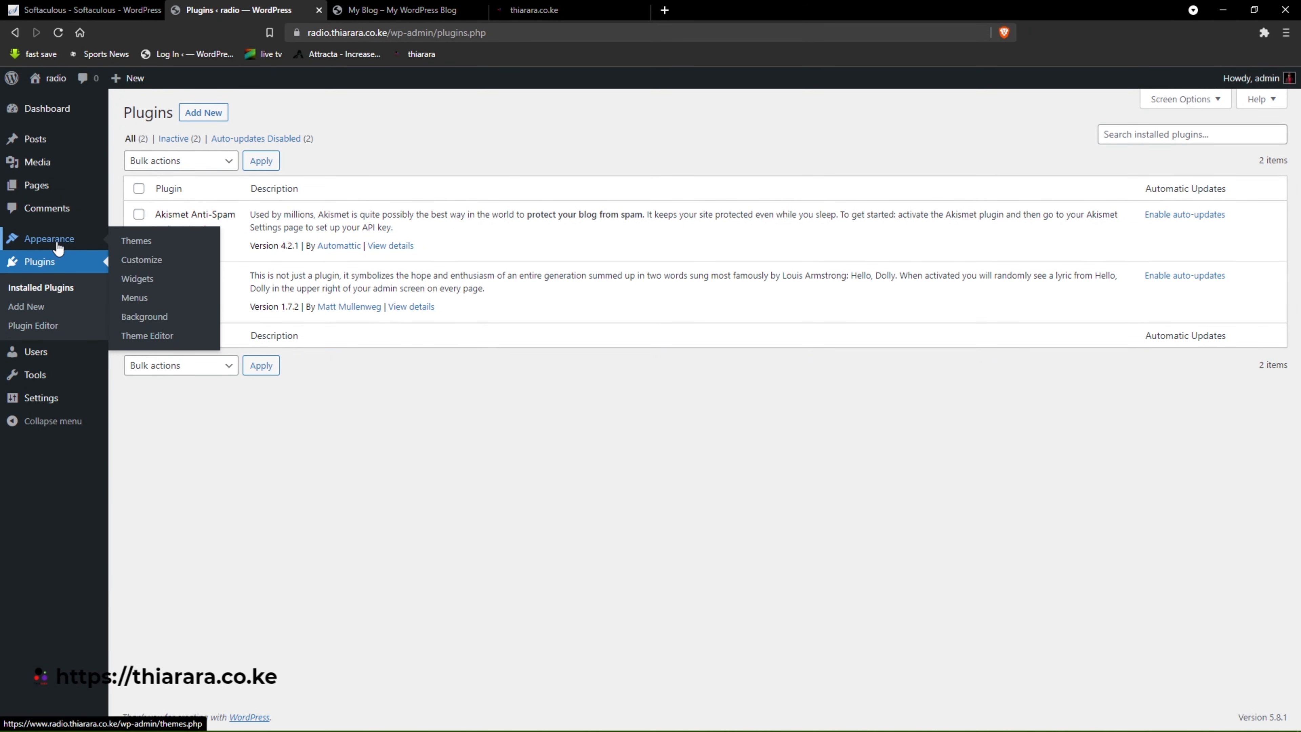
left_click(146, 245)
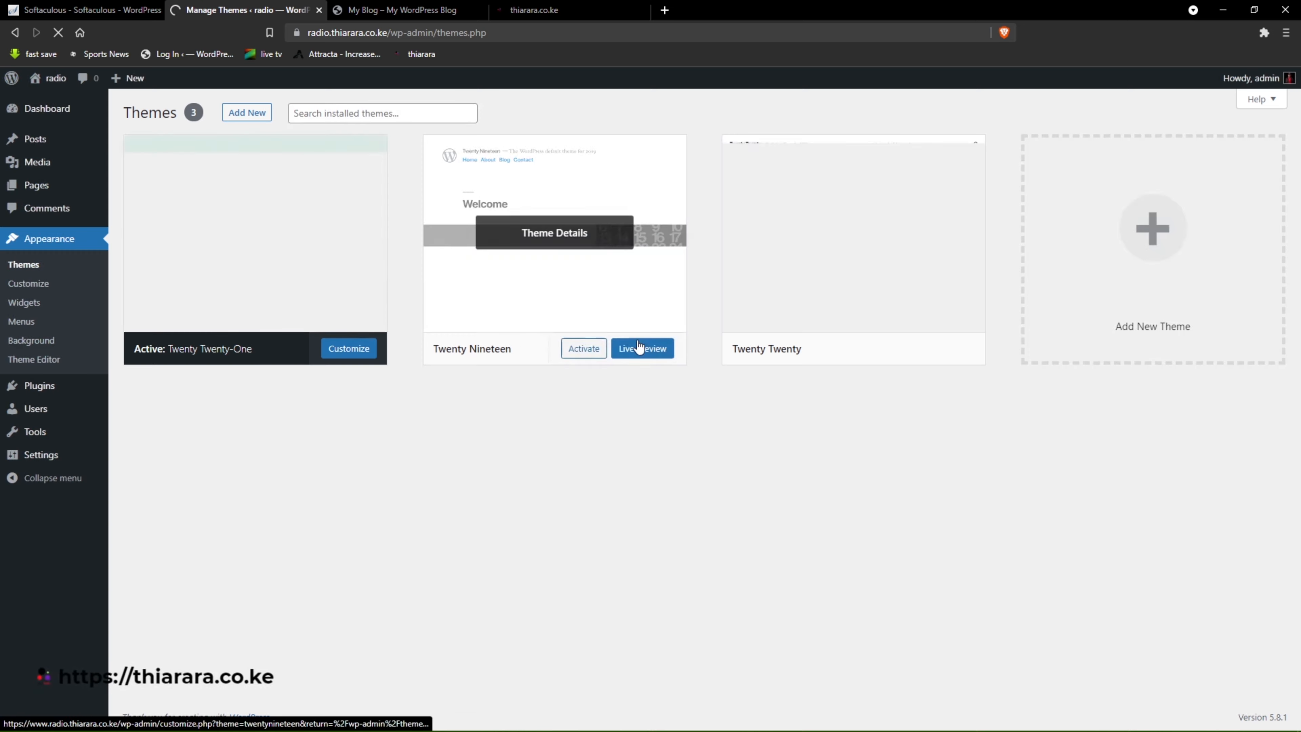